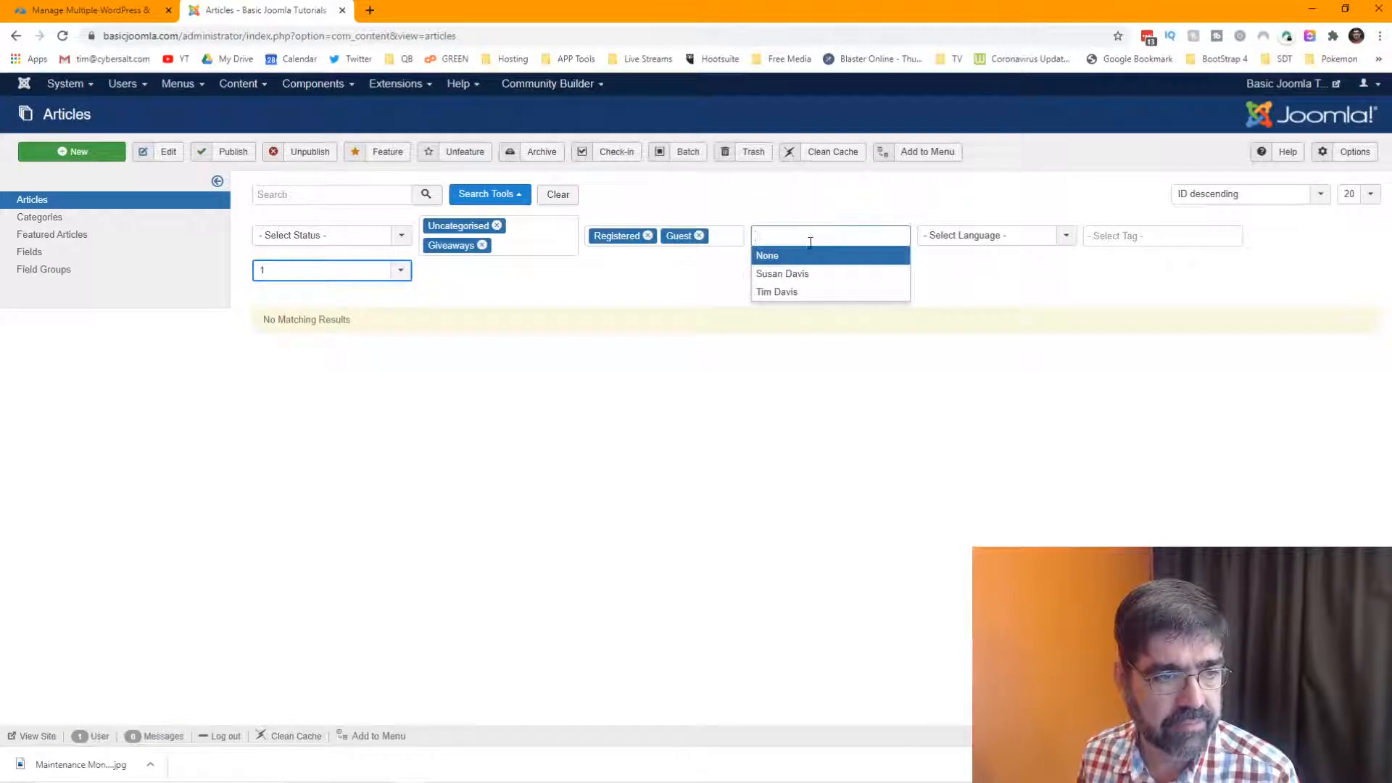
# Add both authors to the article list's Author filter
pyautogui.click(816, 275)
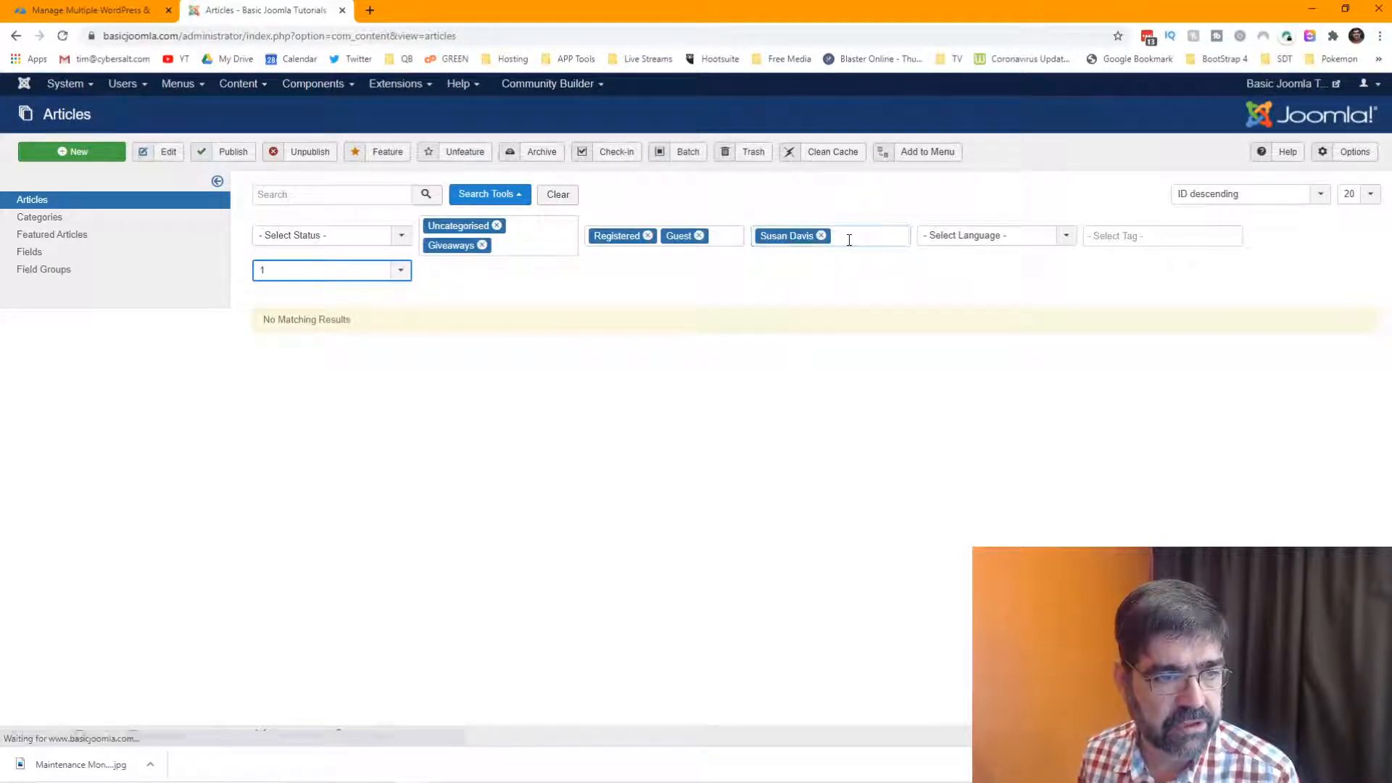
pyautogui.click(849, 240)
pyautogui.click(852, 293)
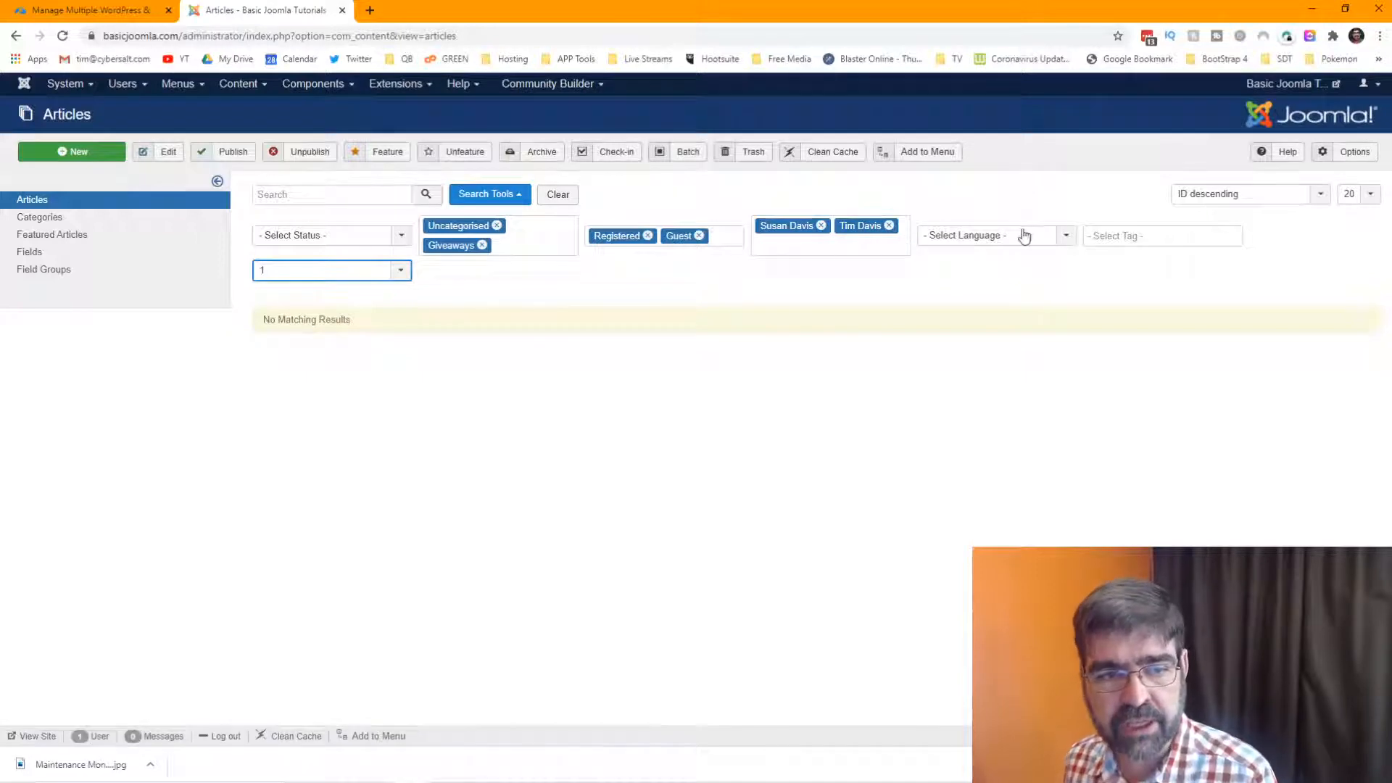
# Set the Language filter to All
pyautogui.click(1065, 242)
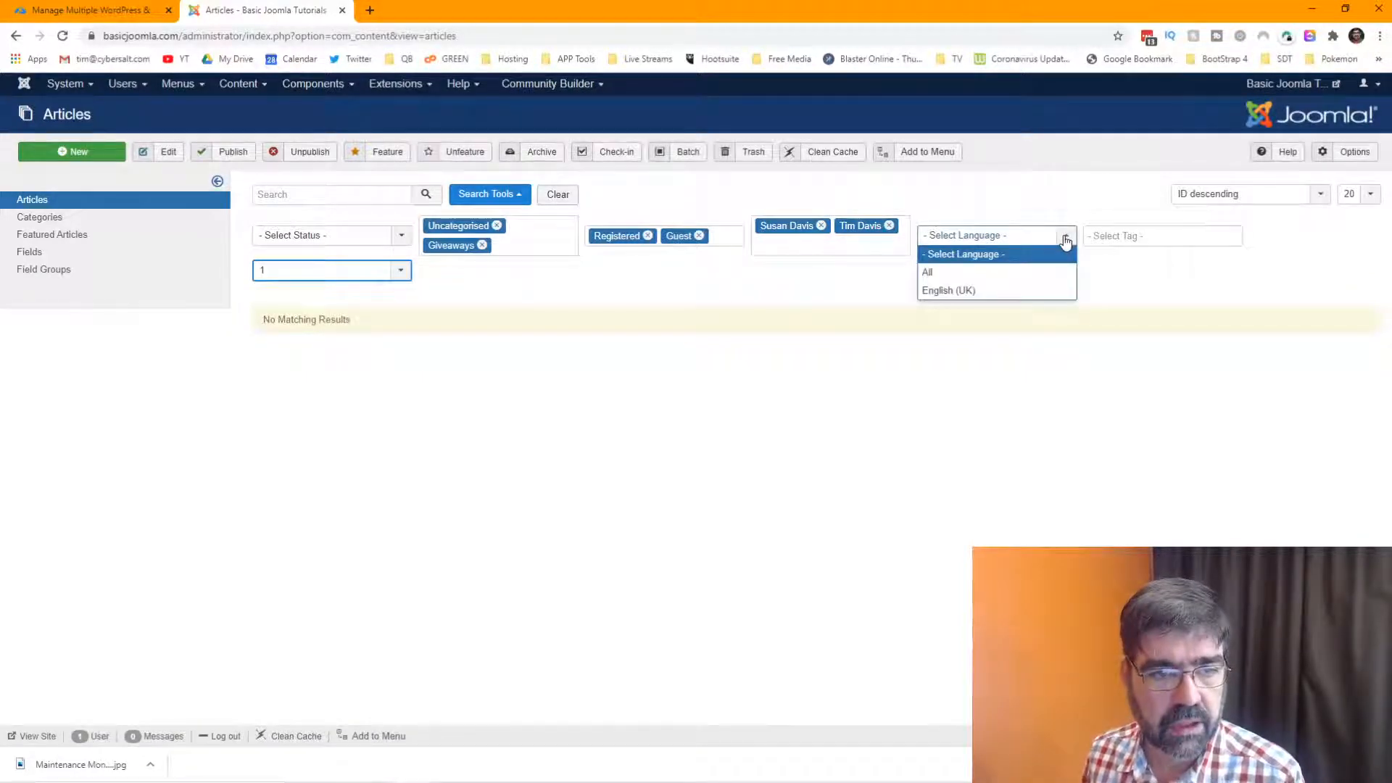
pyautogui.click(1037, 273)
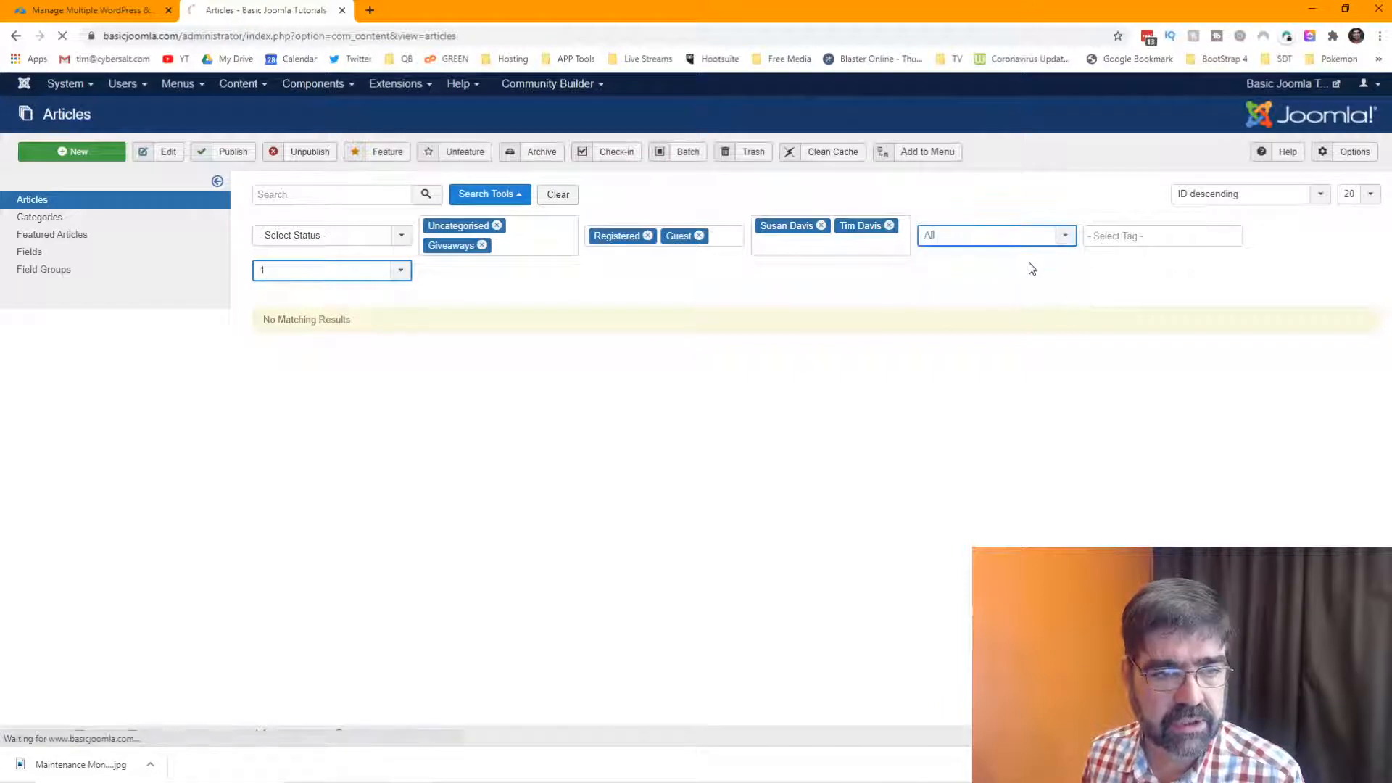
pyautogui.click(968, 242)
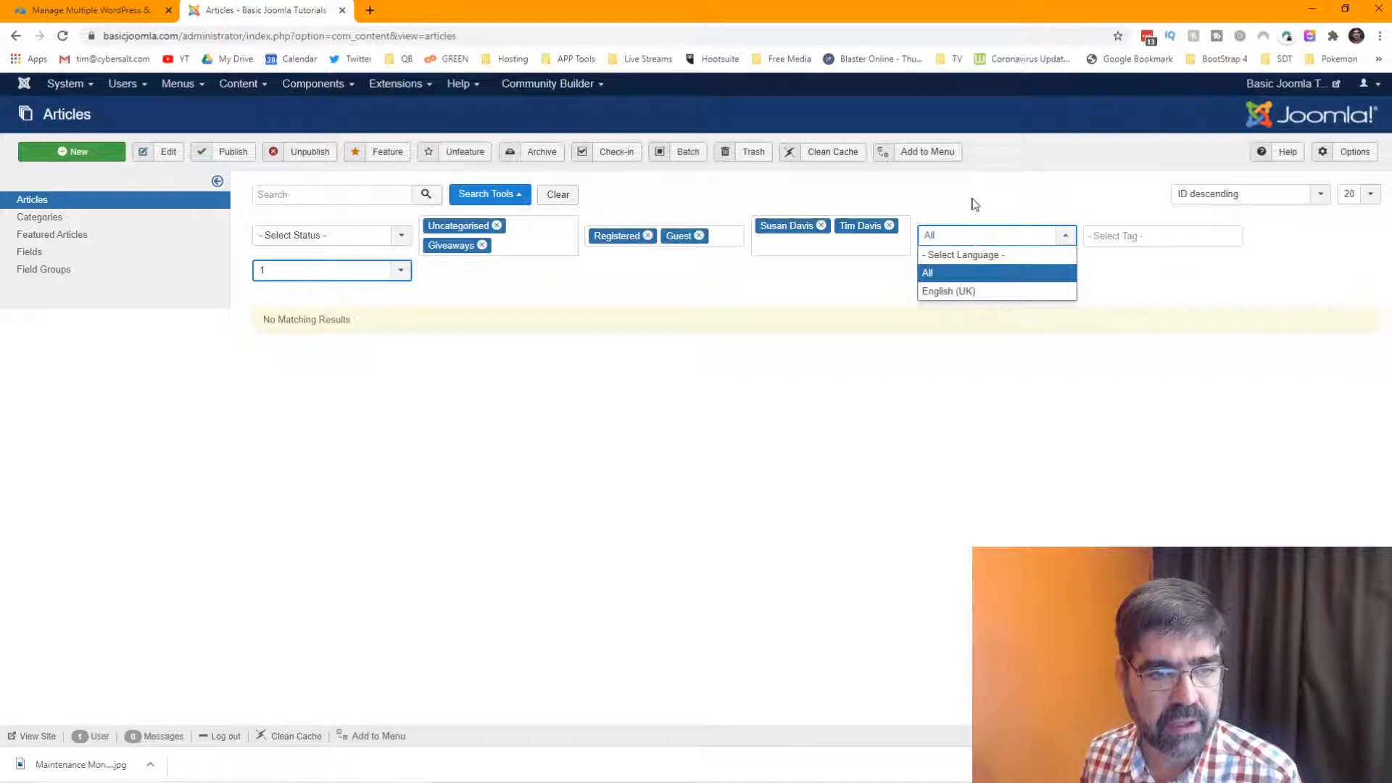
pyautogui.click(974, 204)
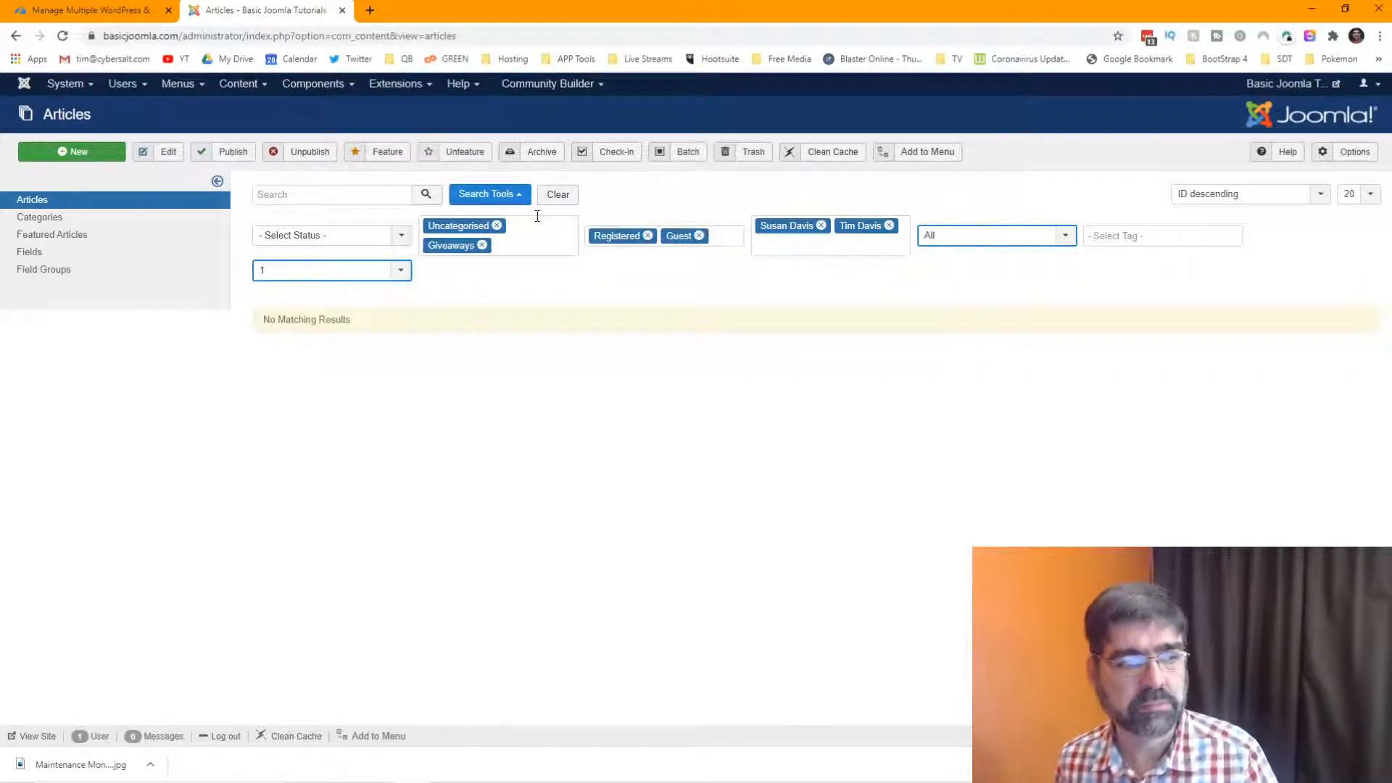
# Remove the Uncategorised category filter and the Registered and Guest access filters
pyautogui.click(496, 226)
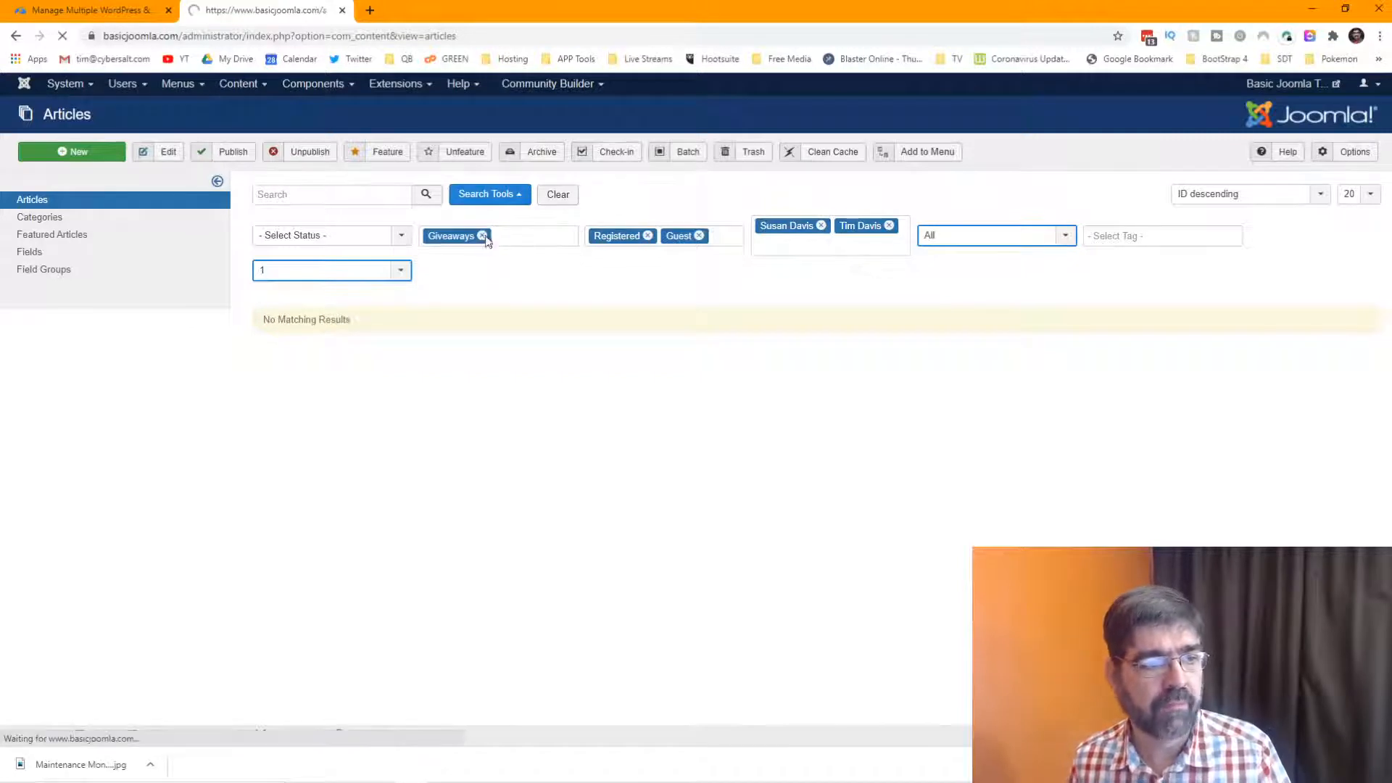
pyautogui.click(647, 236)
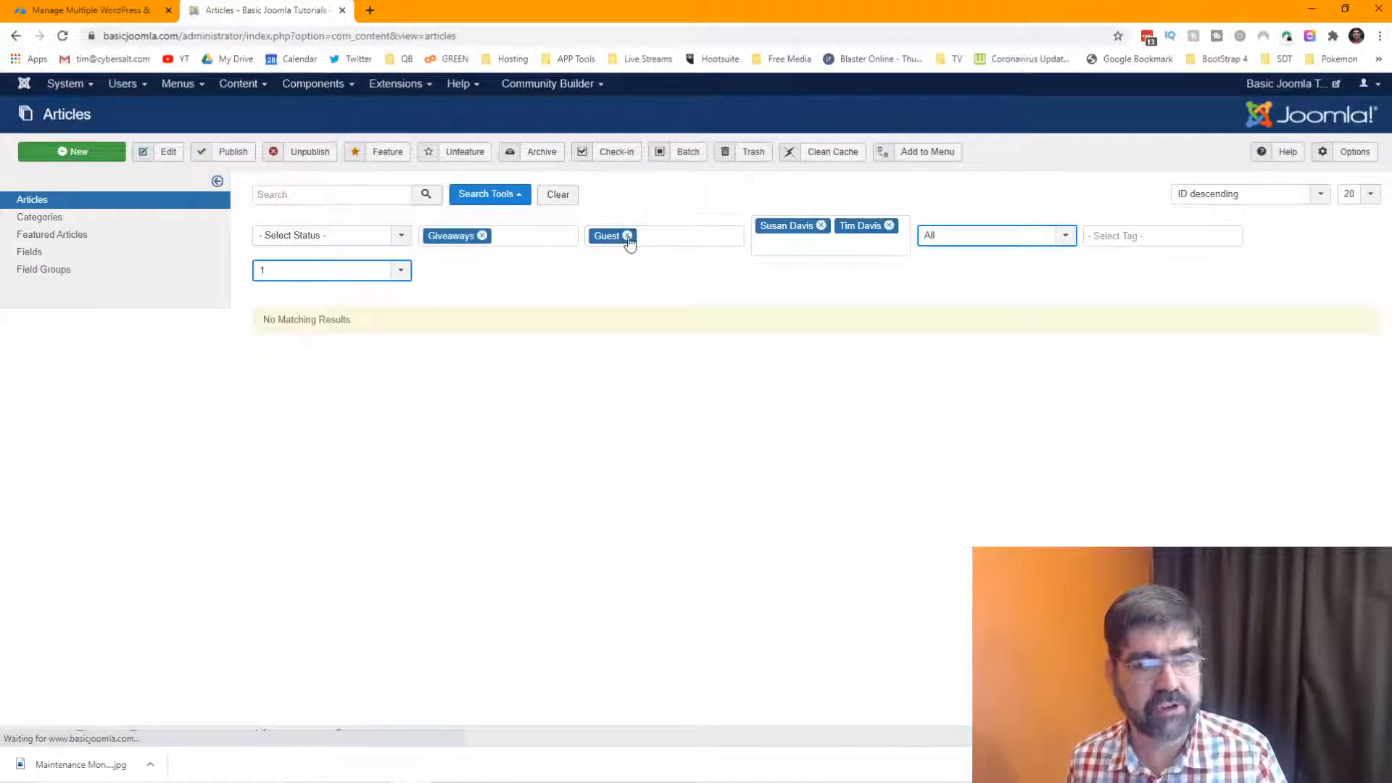
pyautogui.click(628, 236)
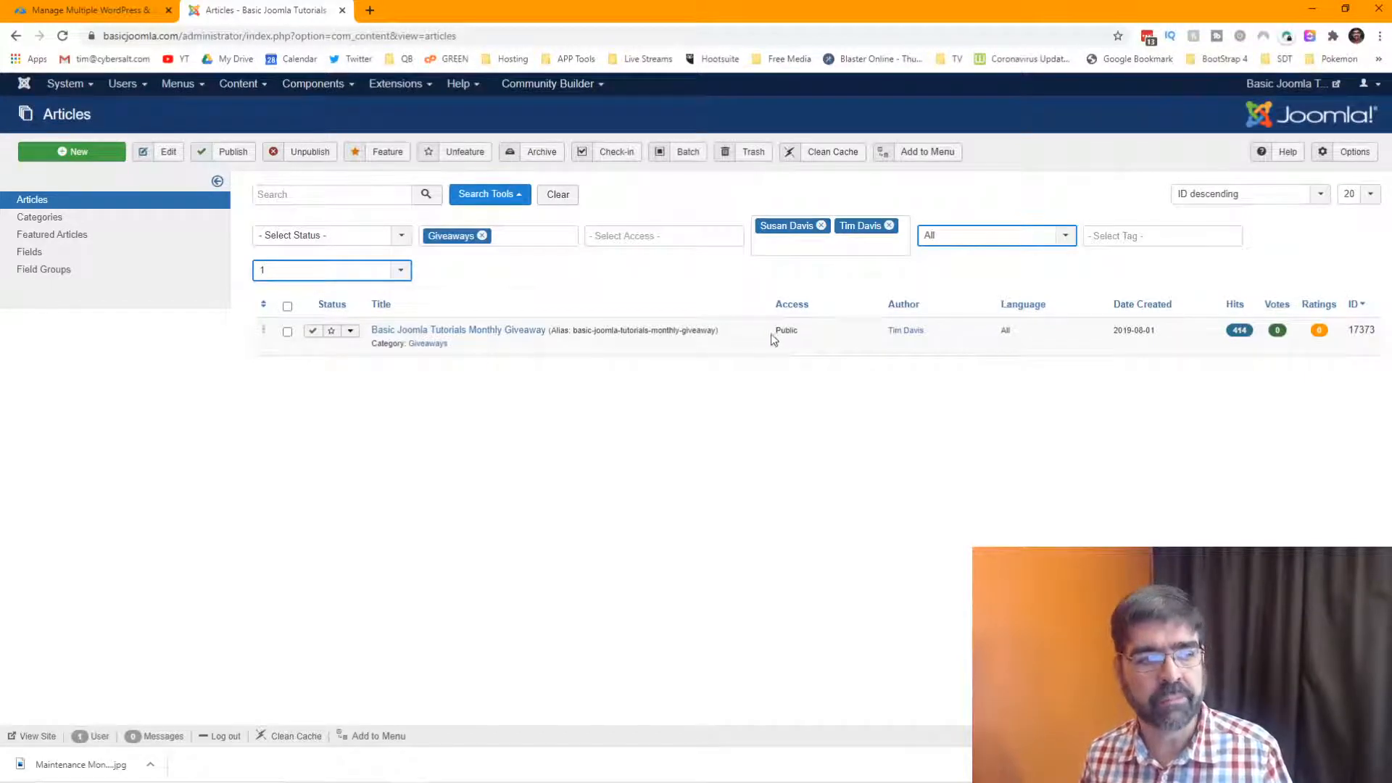
# Clear the article filters and edit the First Minitek Wall widget from Minitek Wall Widgets
pyautogui.click(566, 199)
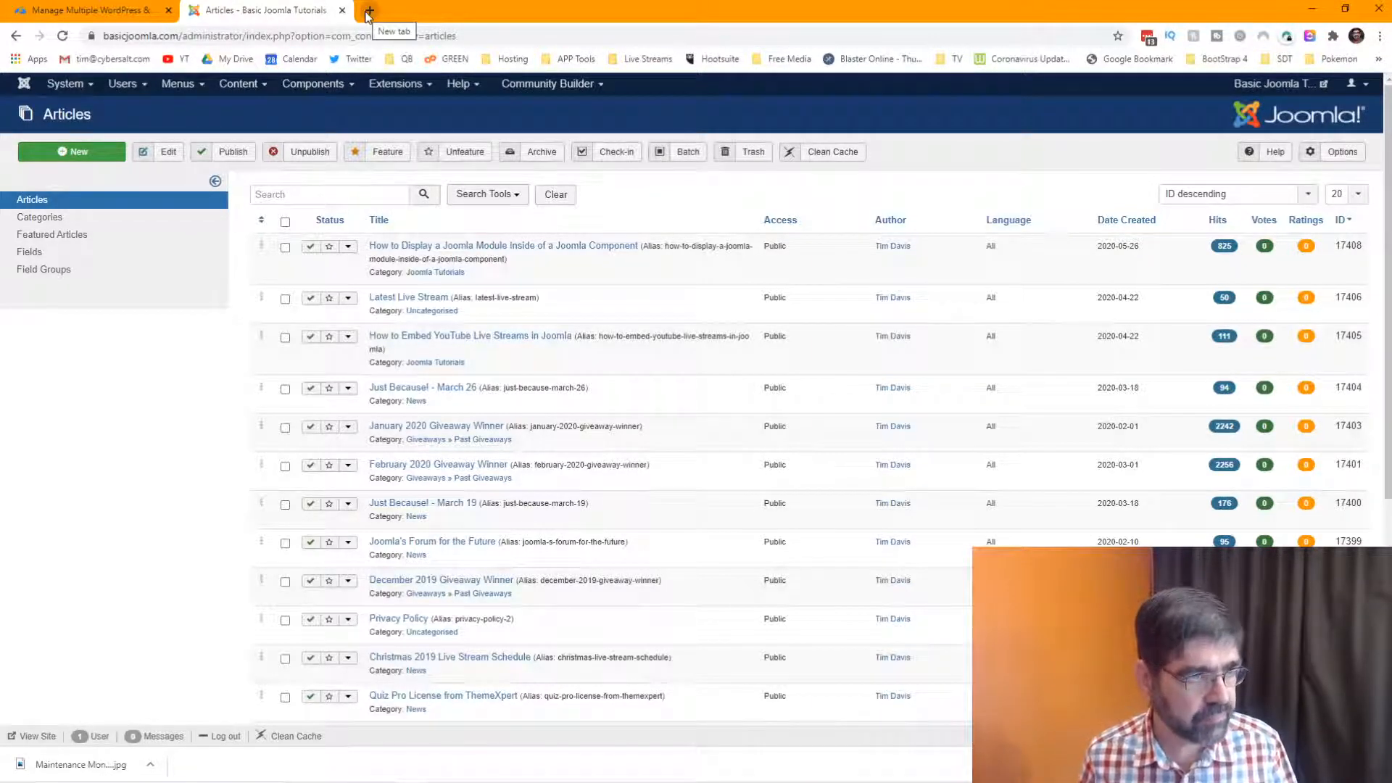
pyautogui.click(306, 86)
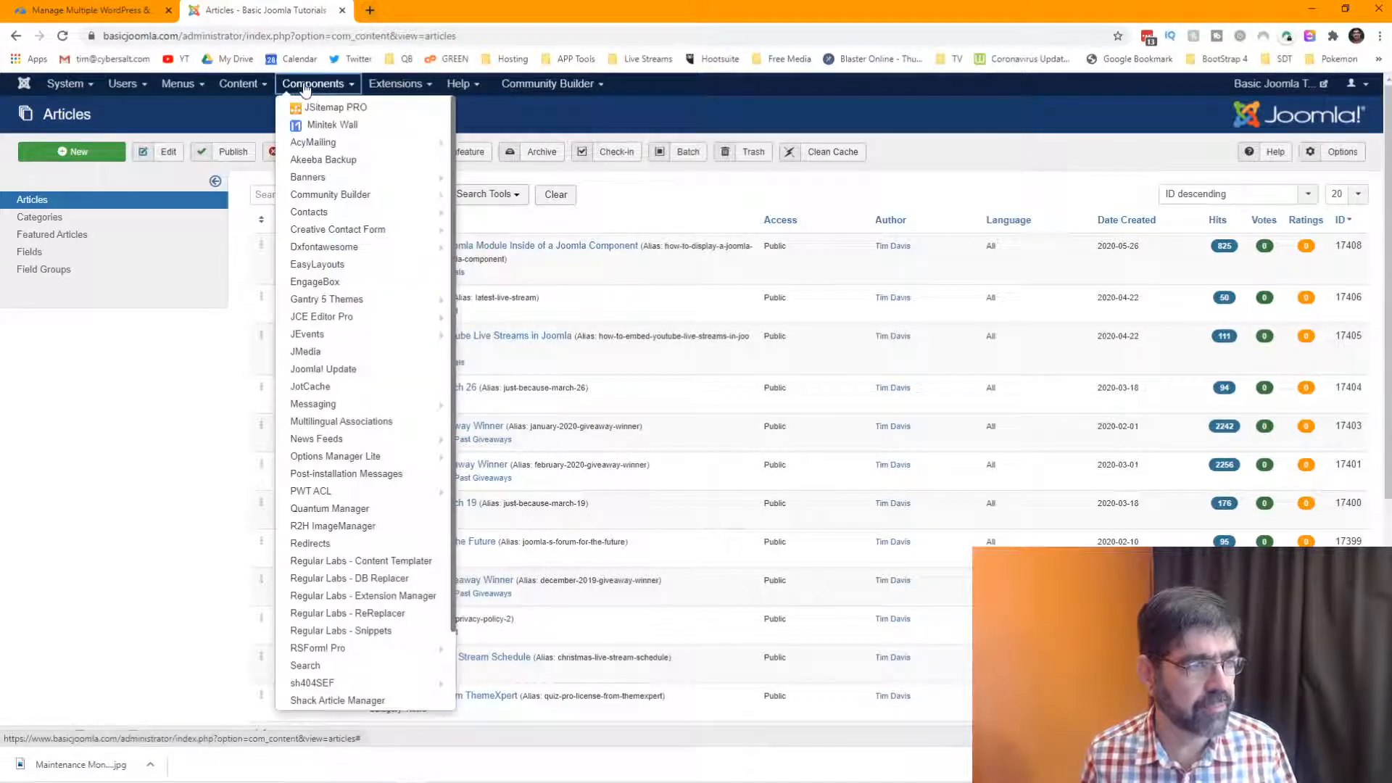
pyautogui.click(326, 125)
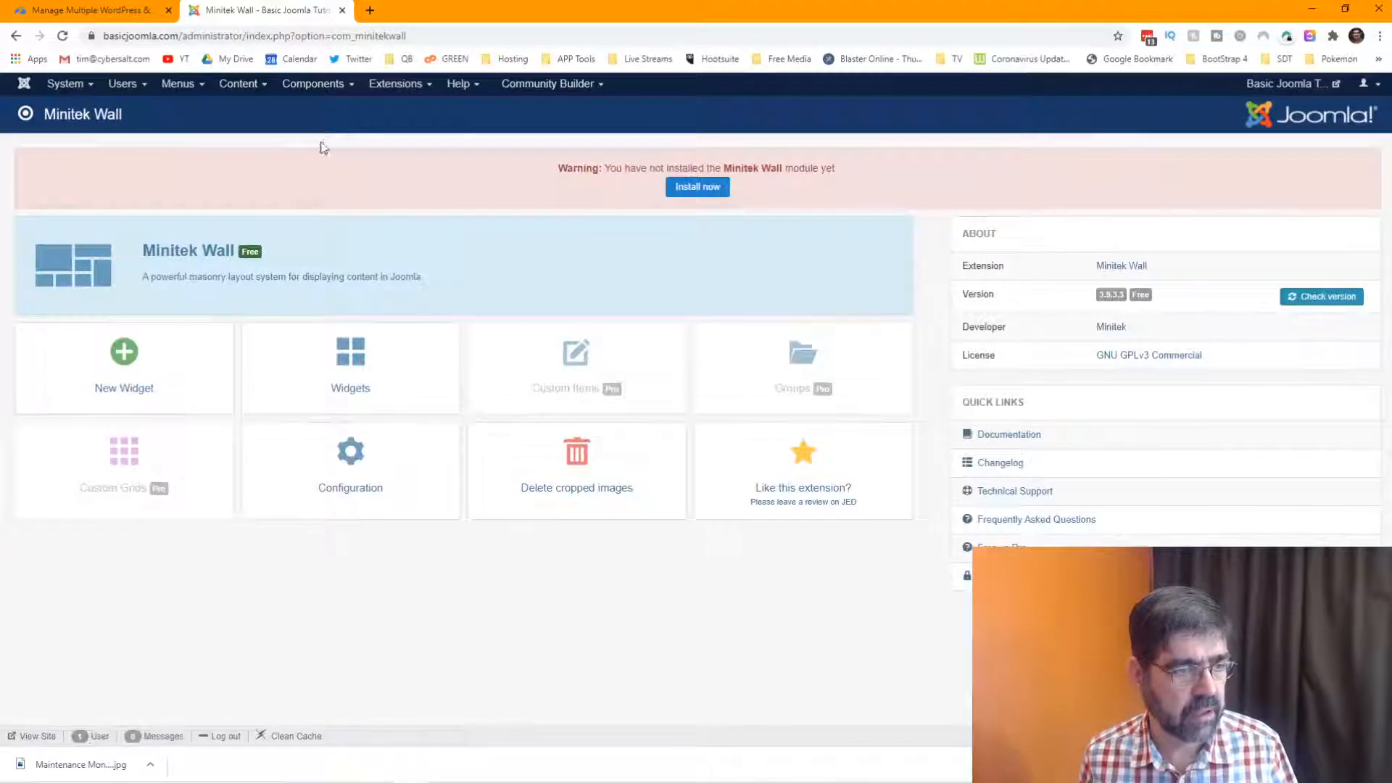
pyautogui.click(356, 363)
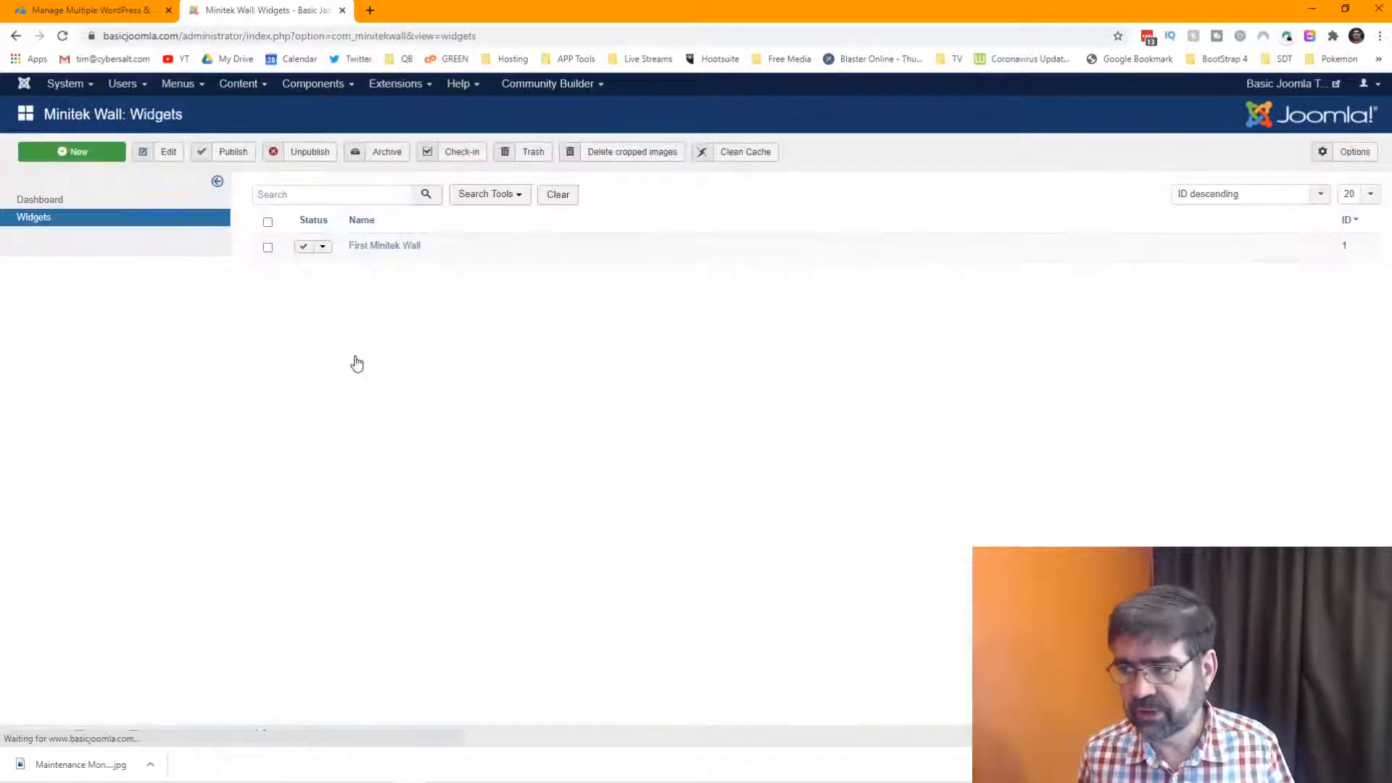
pyautogui.click(378, 246)
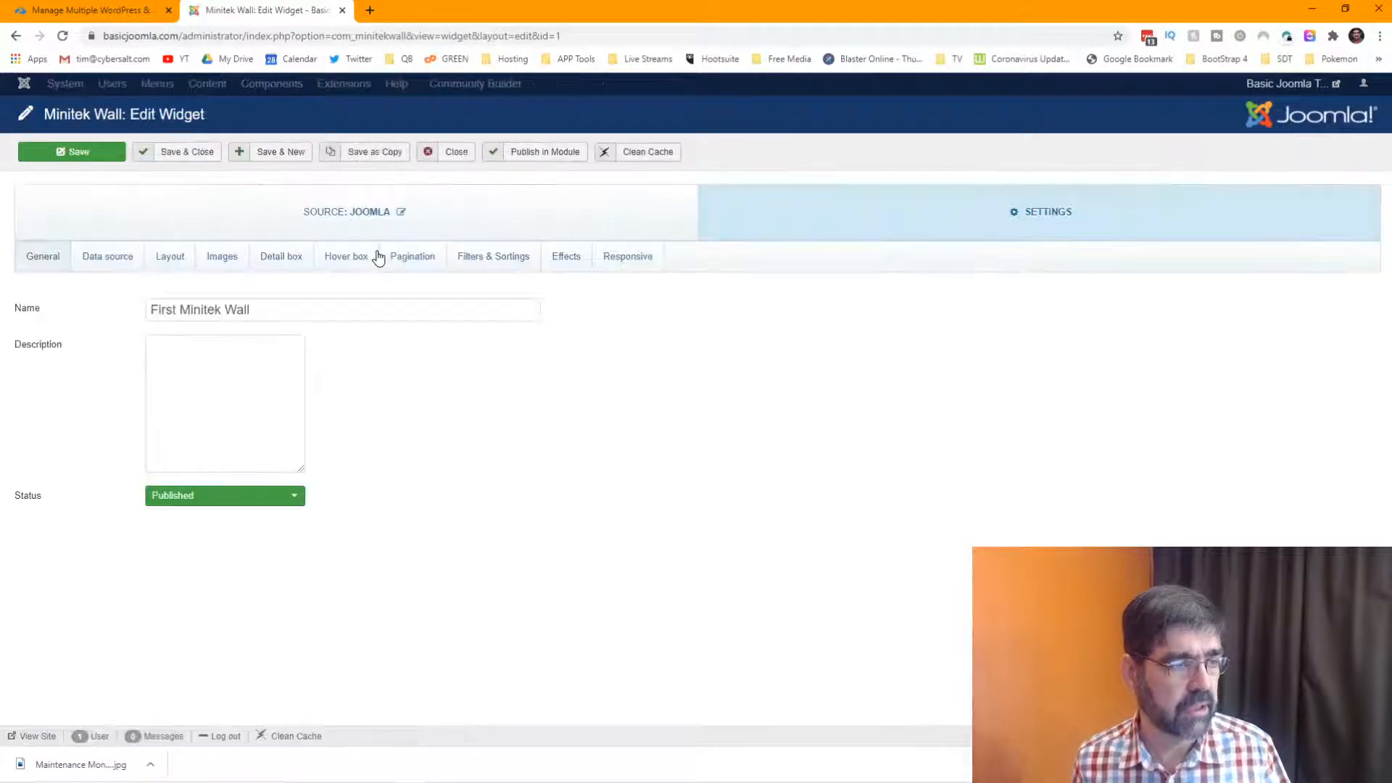
# Add the Gantry Tutorials tag in the widget's Data source settings
pyautogui.click(78, 255)
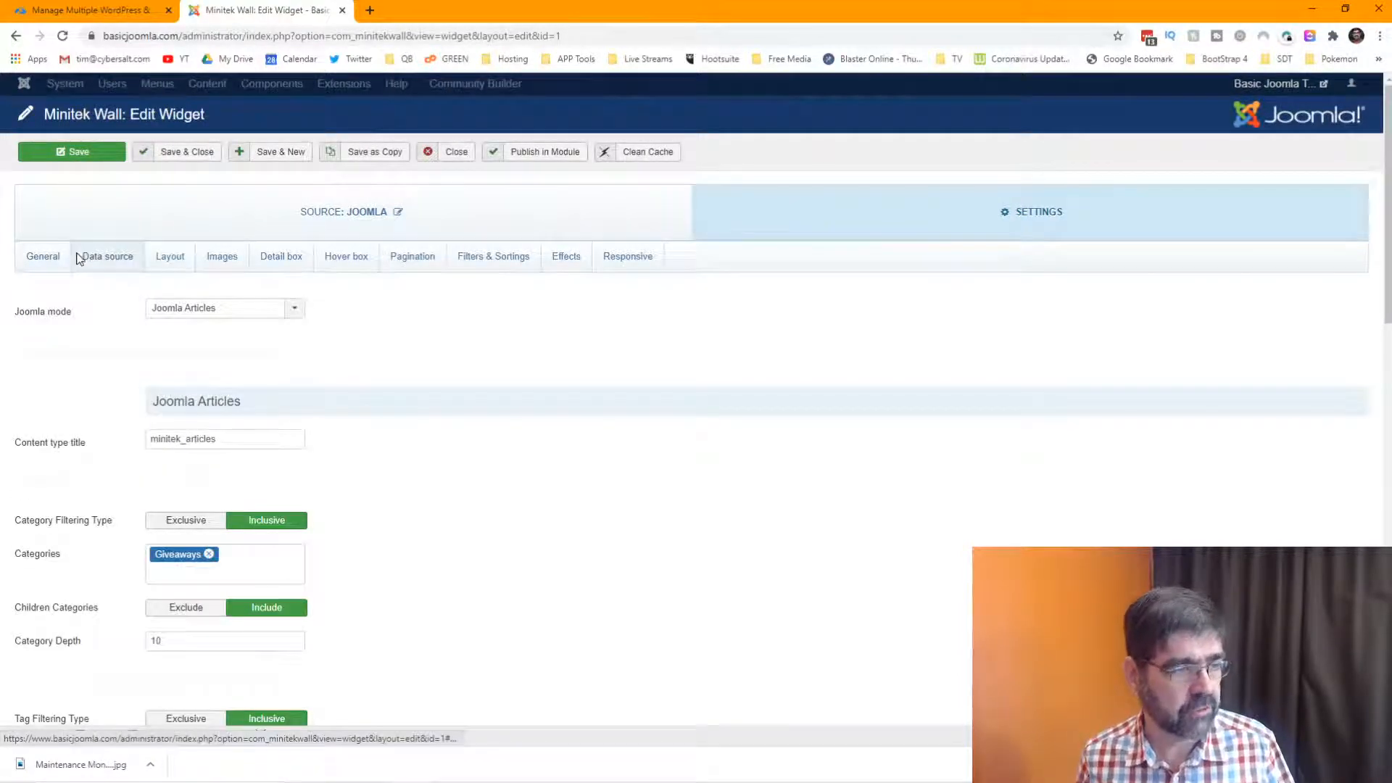
pyautogui.scroll(-2, 523, 350)
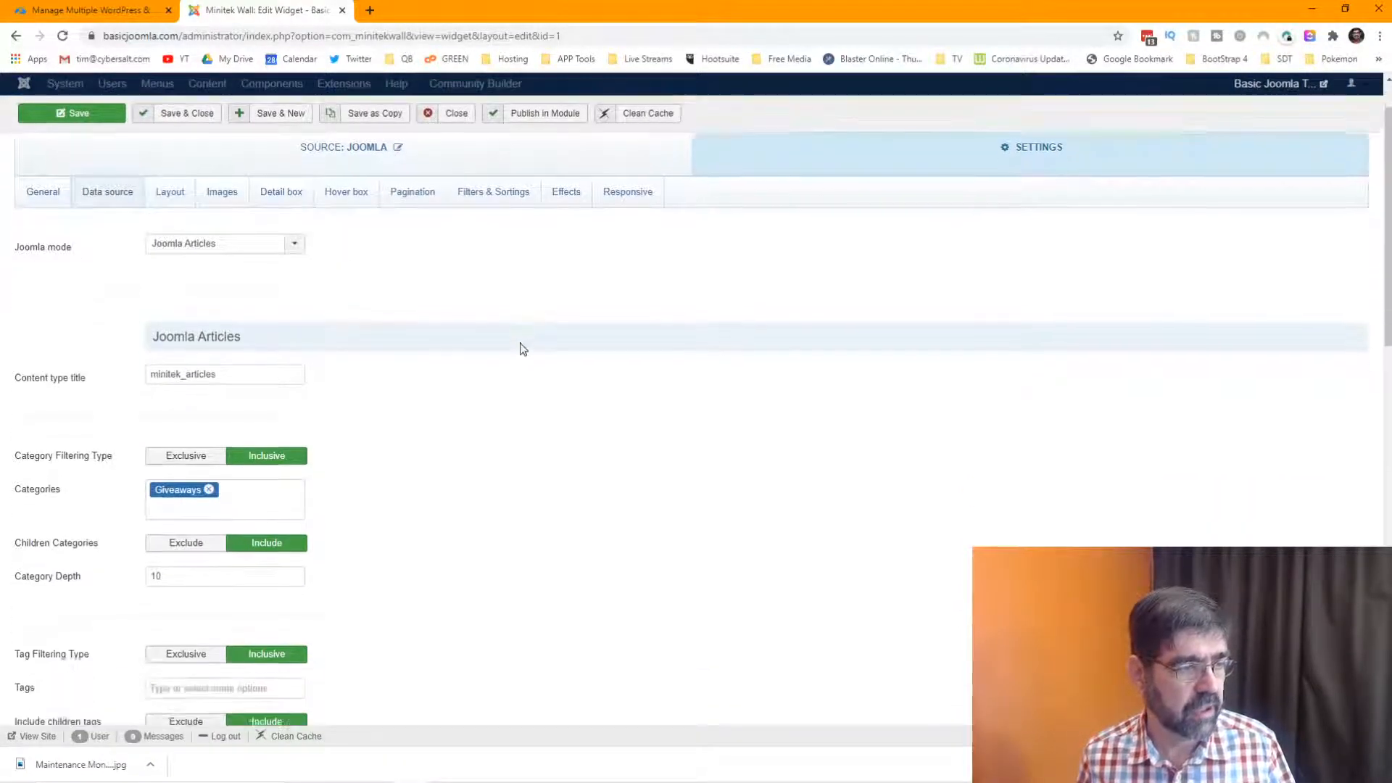
pyautogui.scroll(1, 523, 349)
pyautogui.scroll(-3, 524, 350)
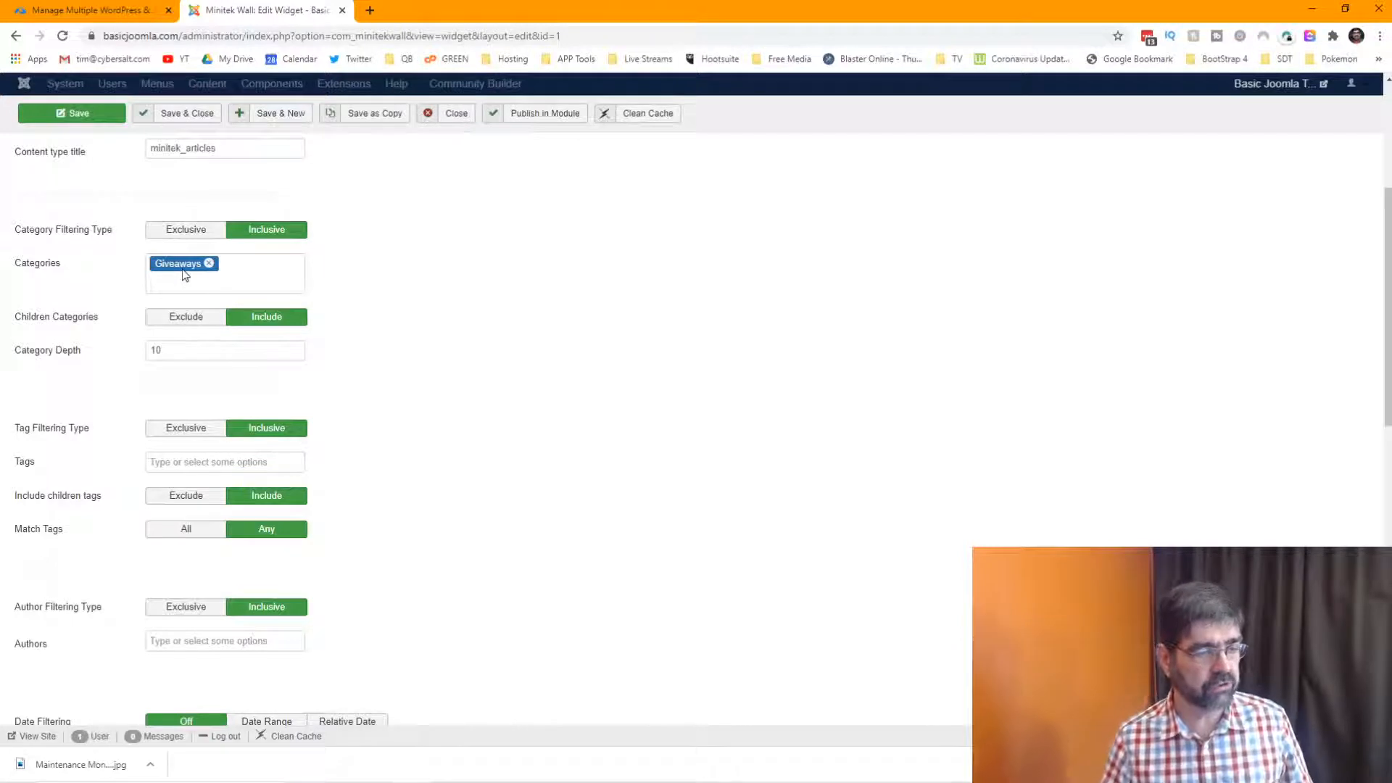
pyautogui.click(201, 460)
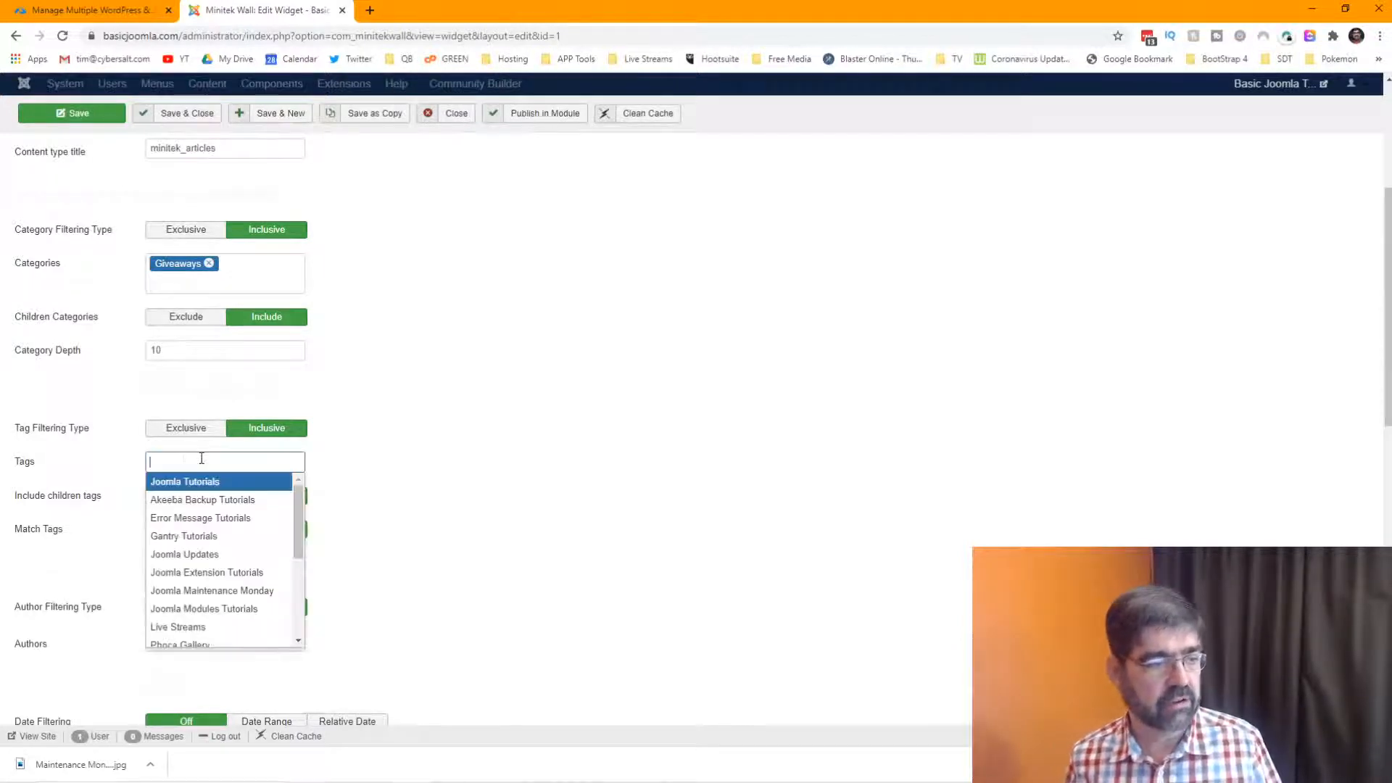
pyautogui.click(221, 537)
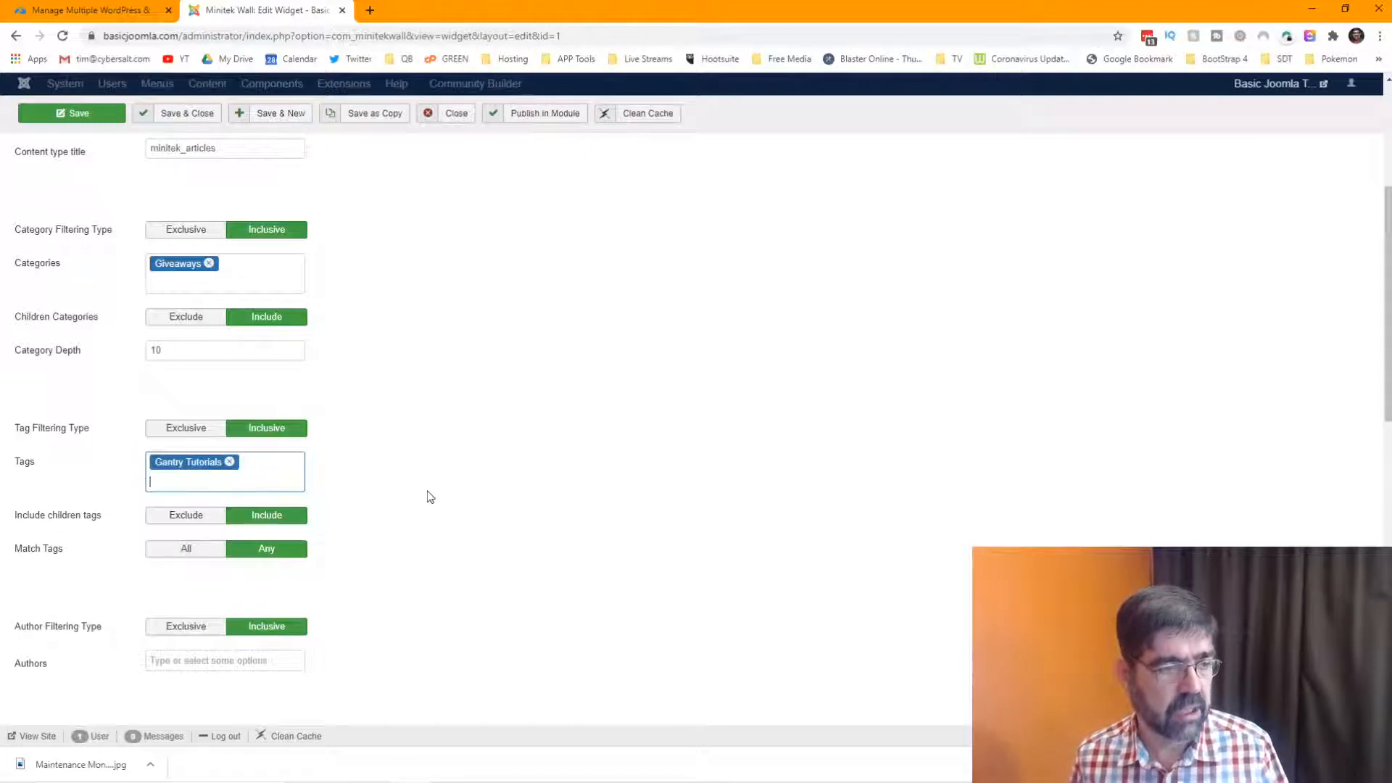
pyautogui.scroll(1, 432, 498)
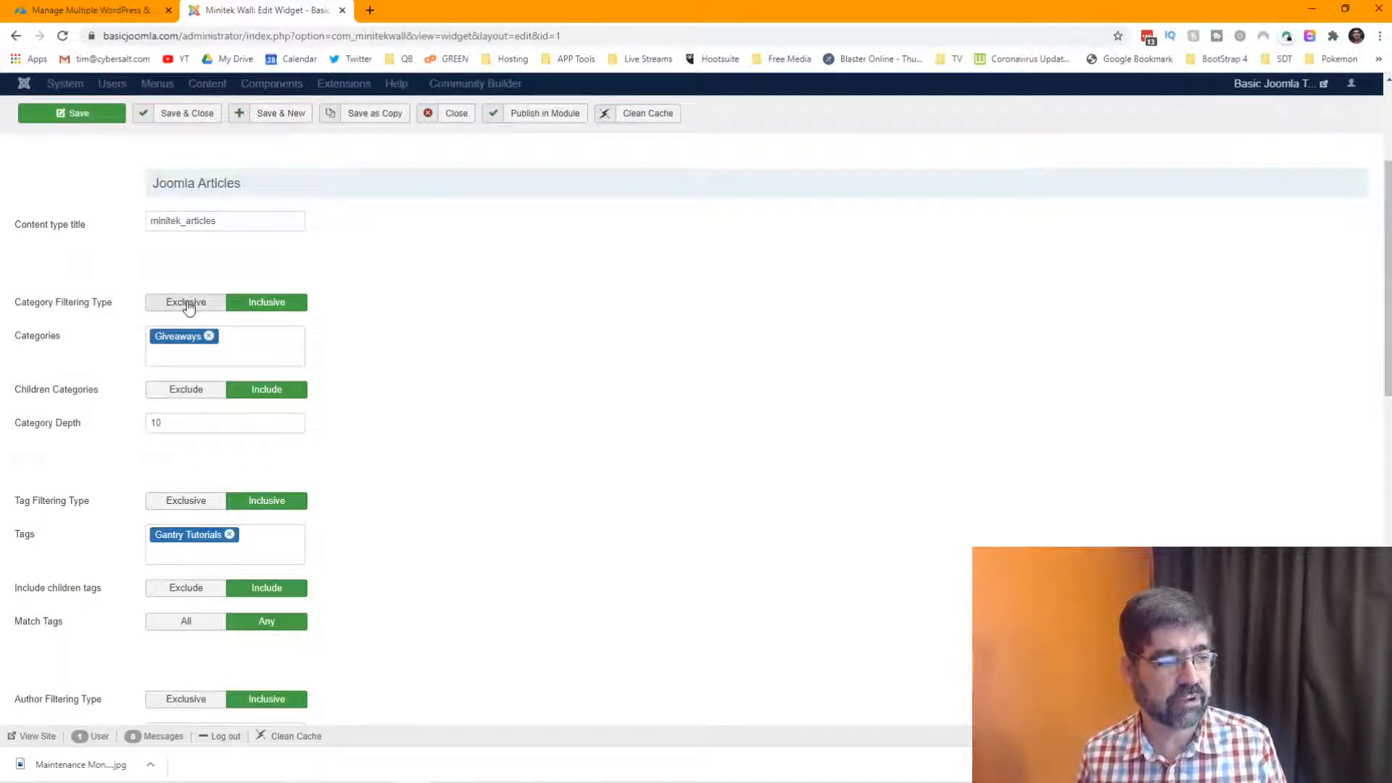
# Keep category filtering Inclusive and set tag filtering to Exclusive
pyautogui.click(188, 305)
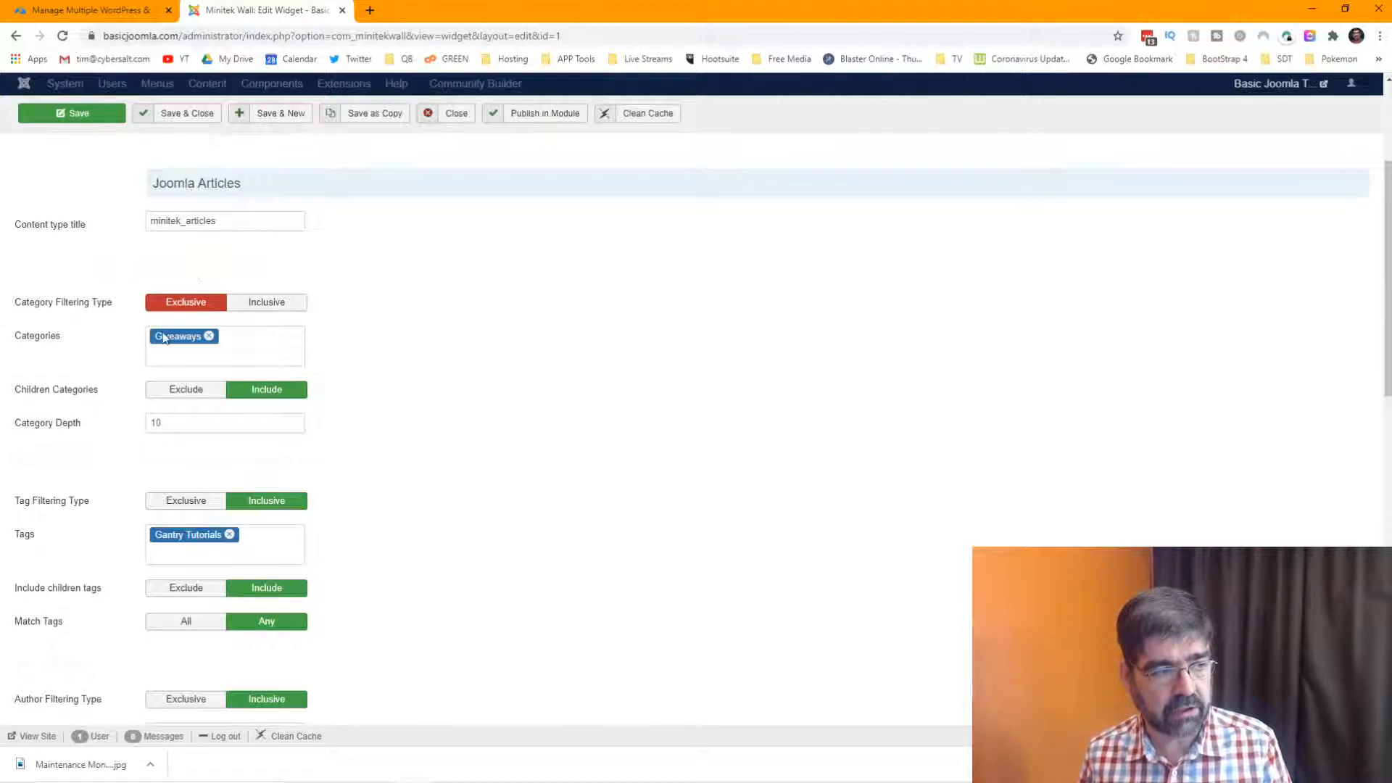
pyautogui.click(268, 302)
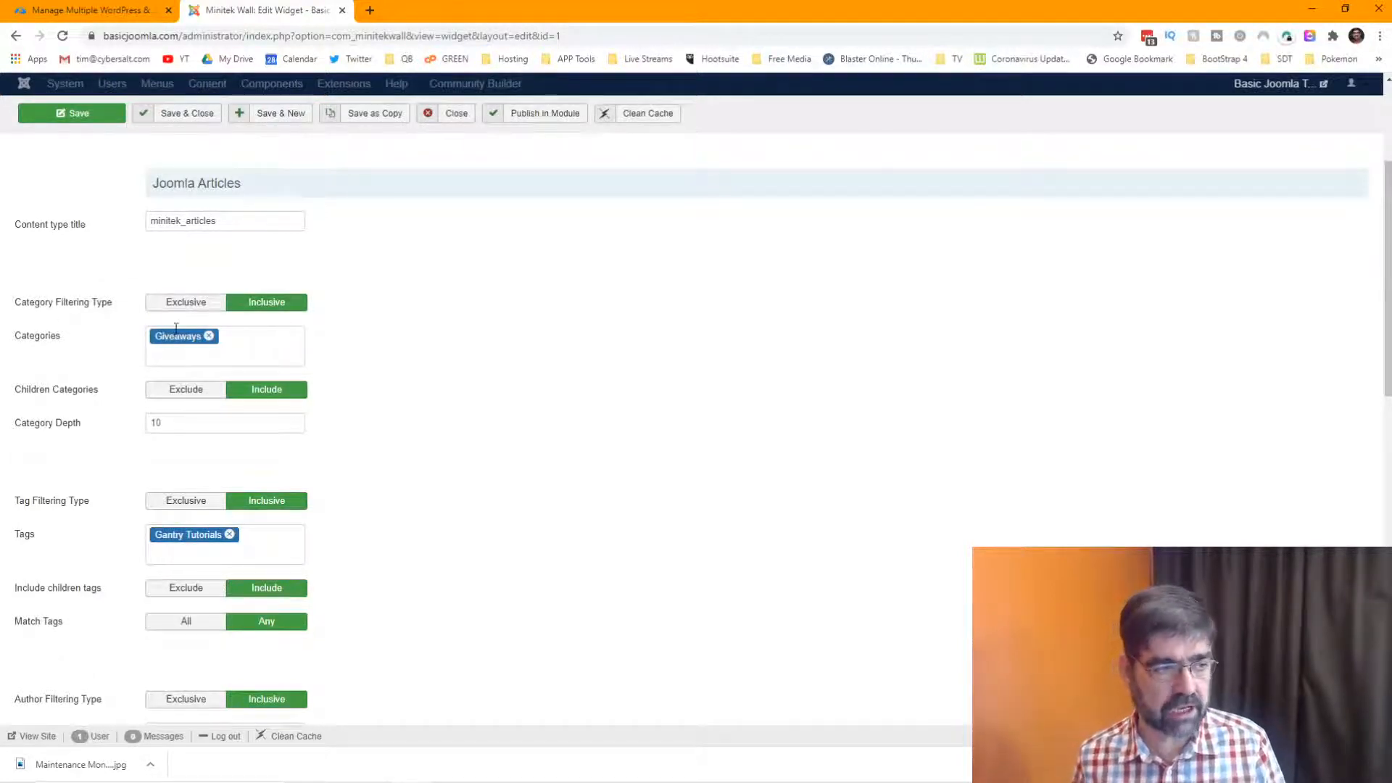
pyautogui.scroll(-2, 430, 348)
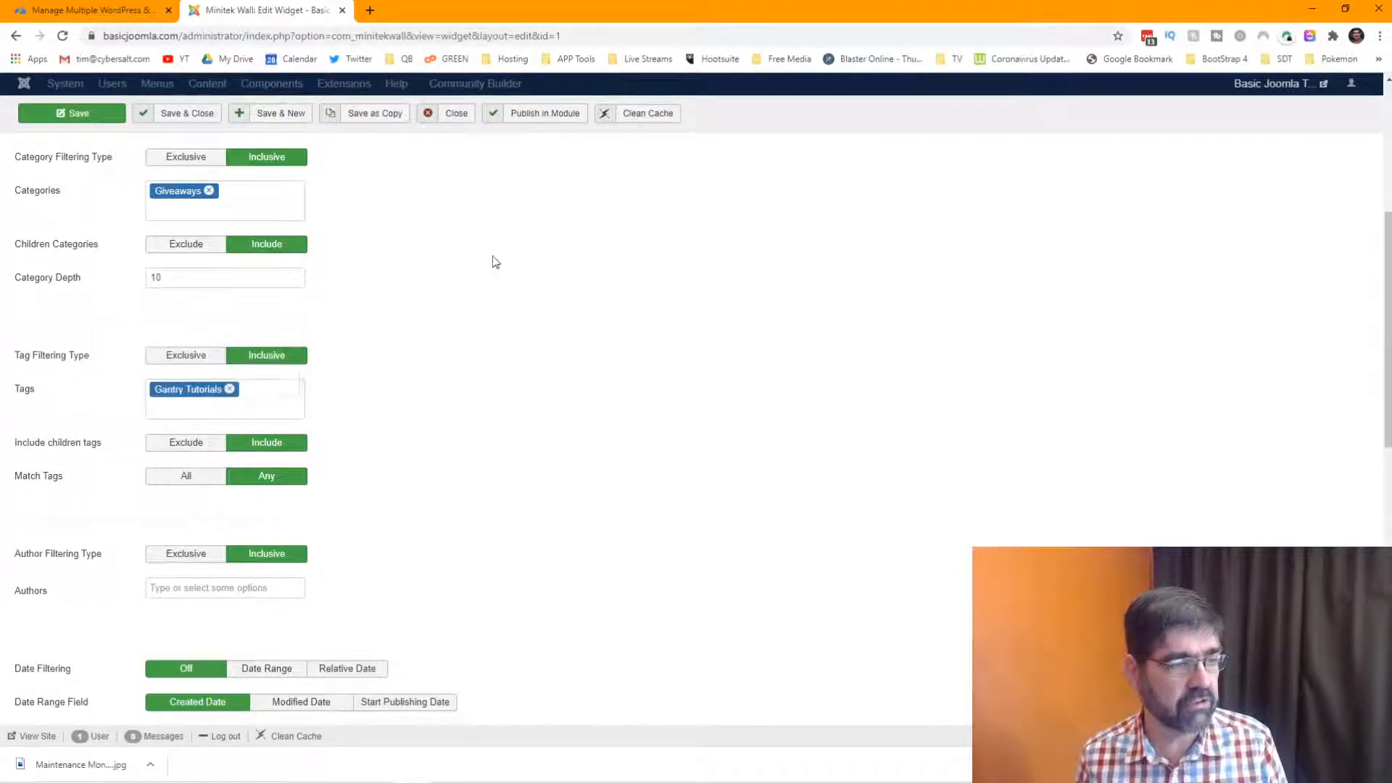
pyautogui.scroll(2, 507, 264)
pyautogui.scroll(-1, 580, 330)
pyautogui.scroll(-1, 581, 330)
pyautogui.click(191, 359)
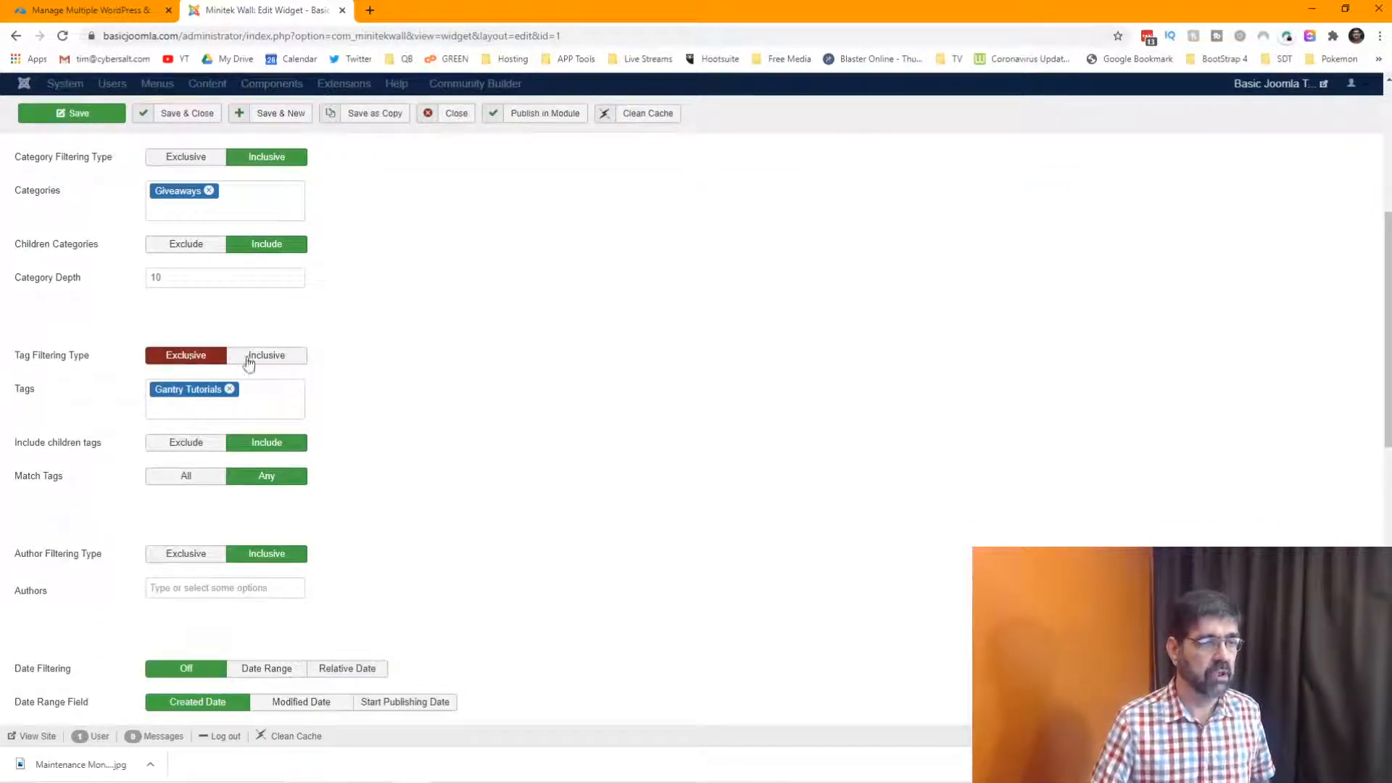
pyautogui.scroll(2, 484, 353)
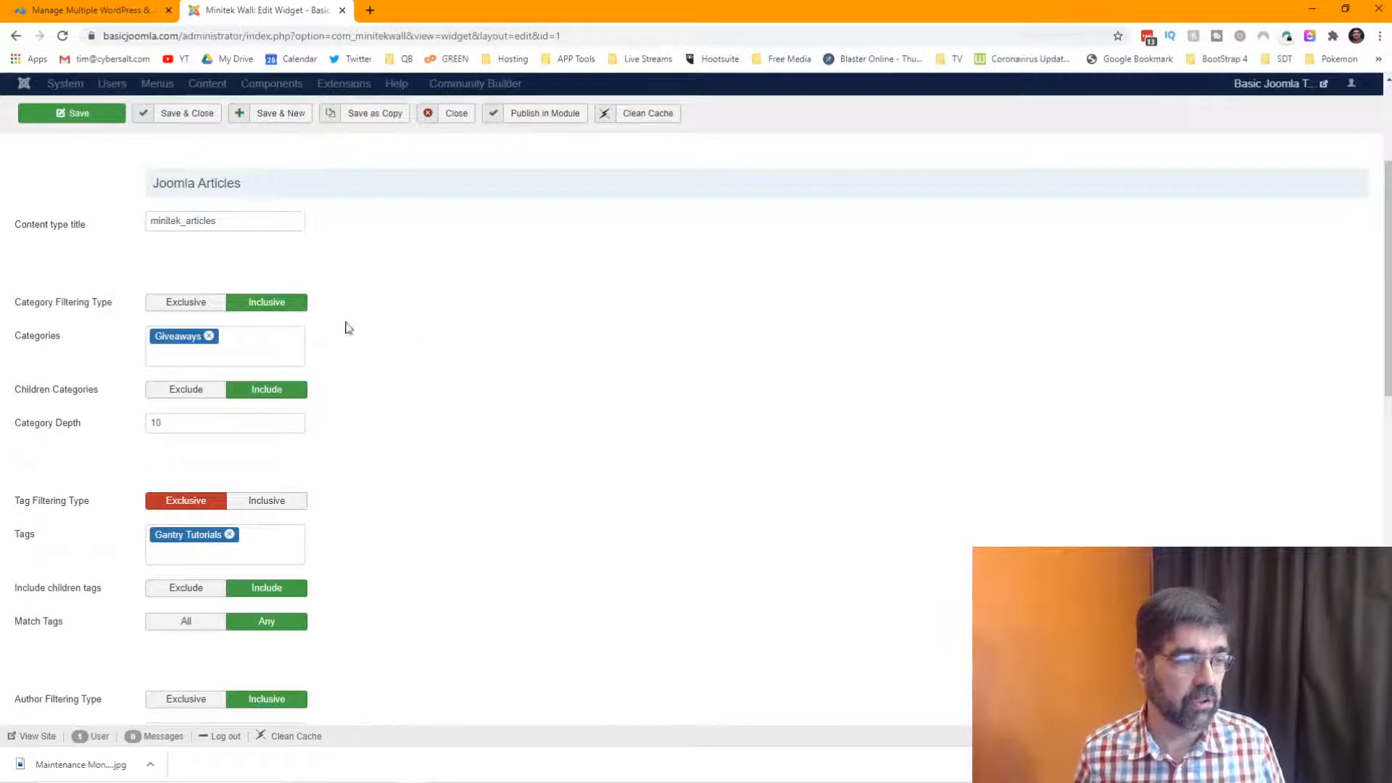
pyautogui.moveTo(33, 311)
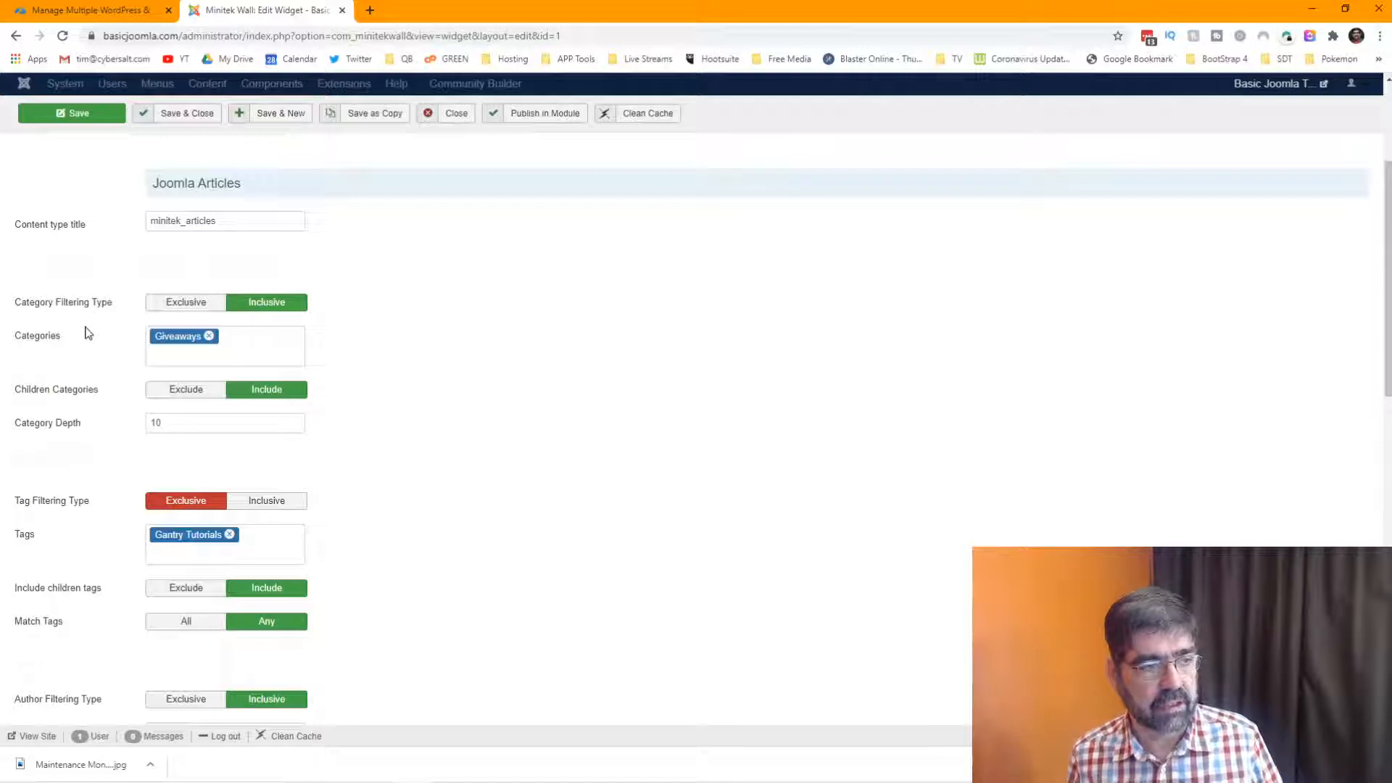
# Remove the Giveaways category from the widget's Categories field
pyautogui.click(214, 347)
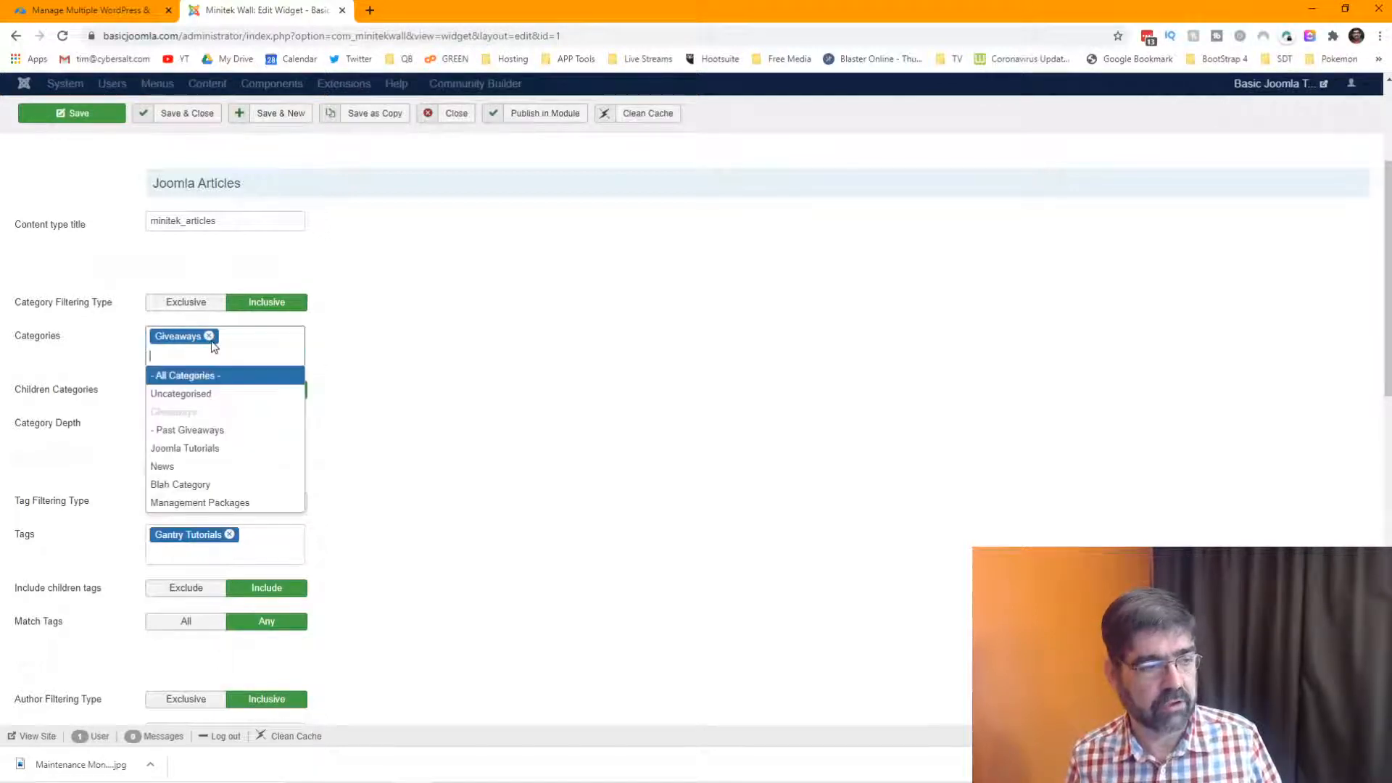
pyautogui.click(211, 336)
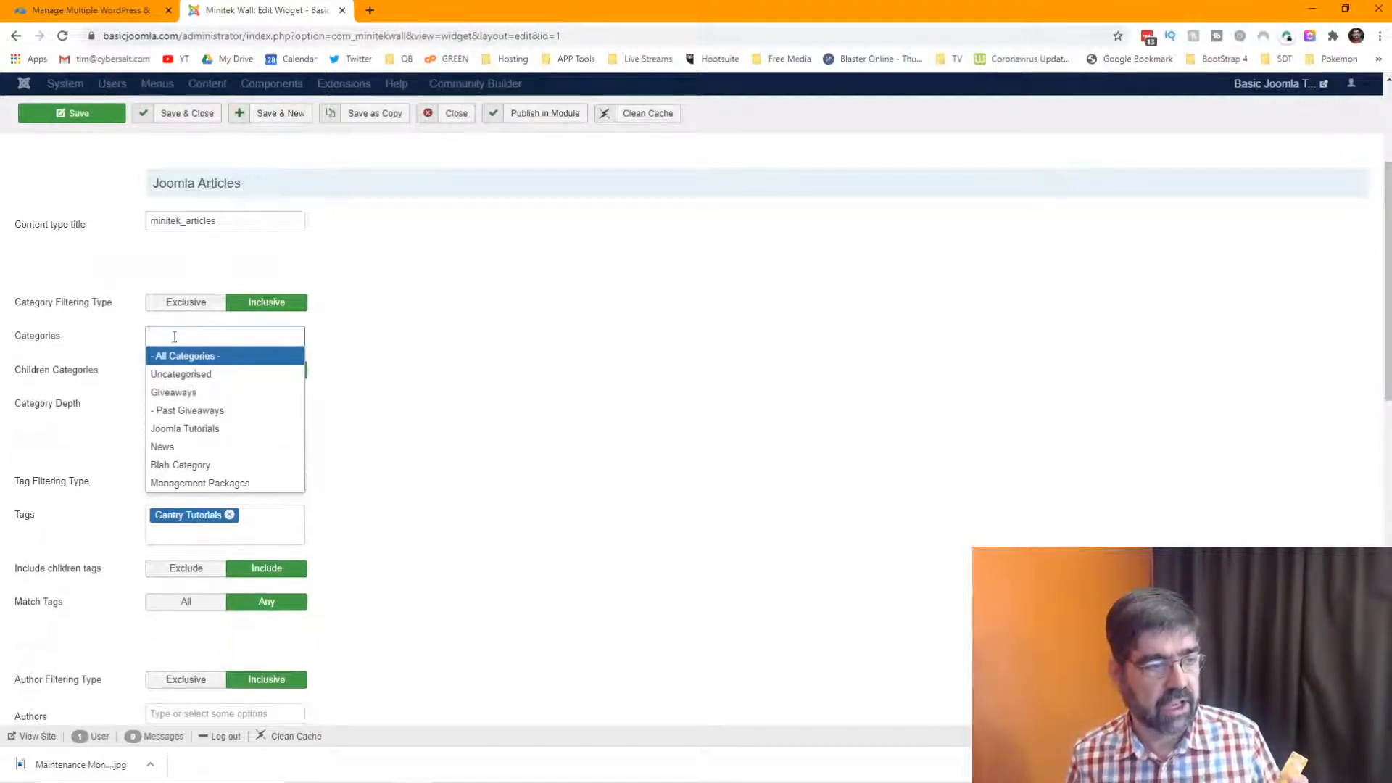
pyautogui.click(533, 423)
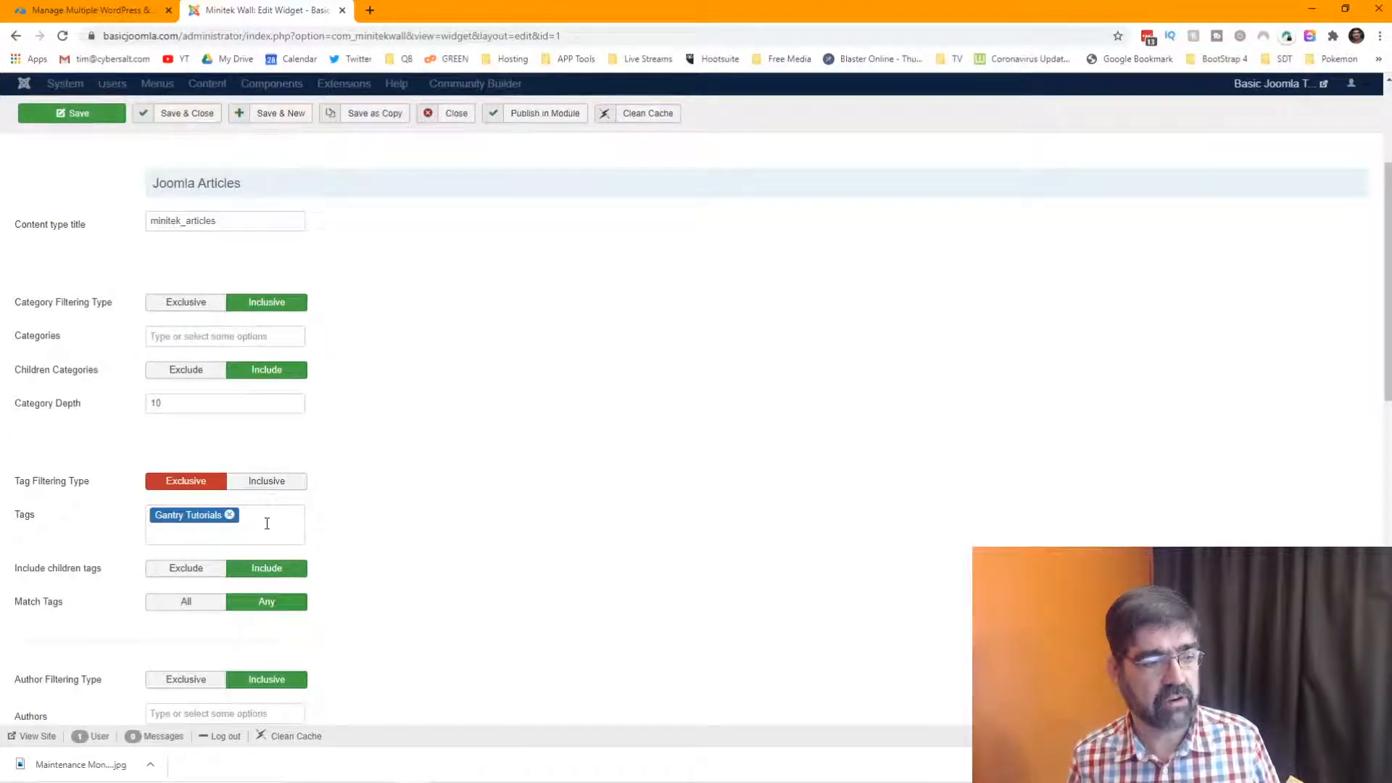
# Add the Akeeba Backup Tutorials and Error Message Tutorials tags
pyautogui.click(267, 524)
pyautogui.click(261, 573)
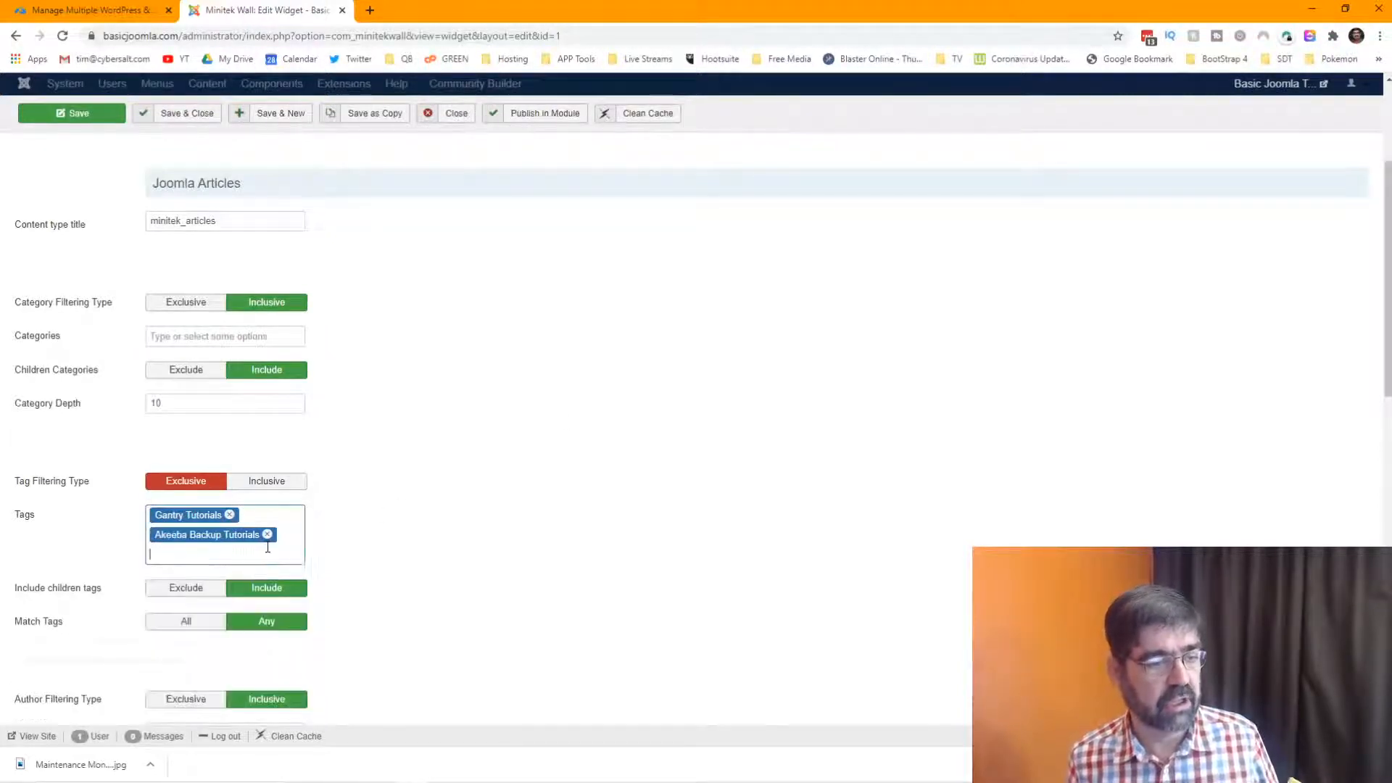
pyautogui.click(267, 549)
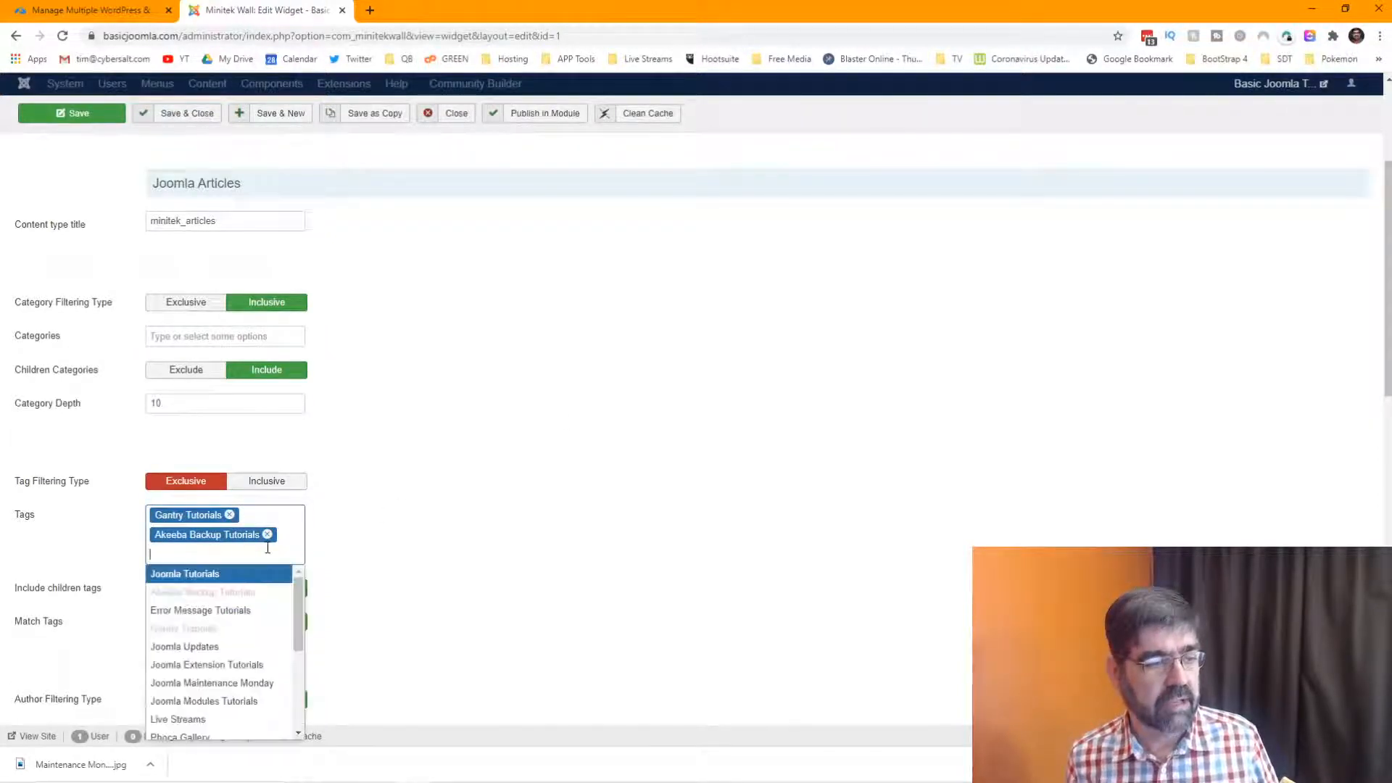
pyautogui.click(242, 610)
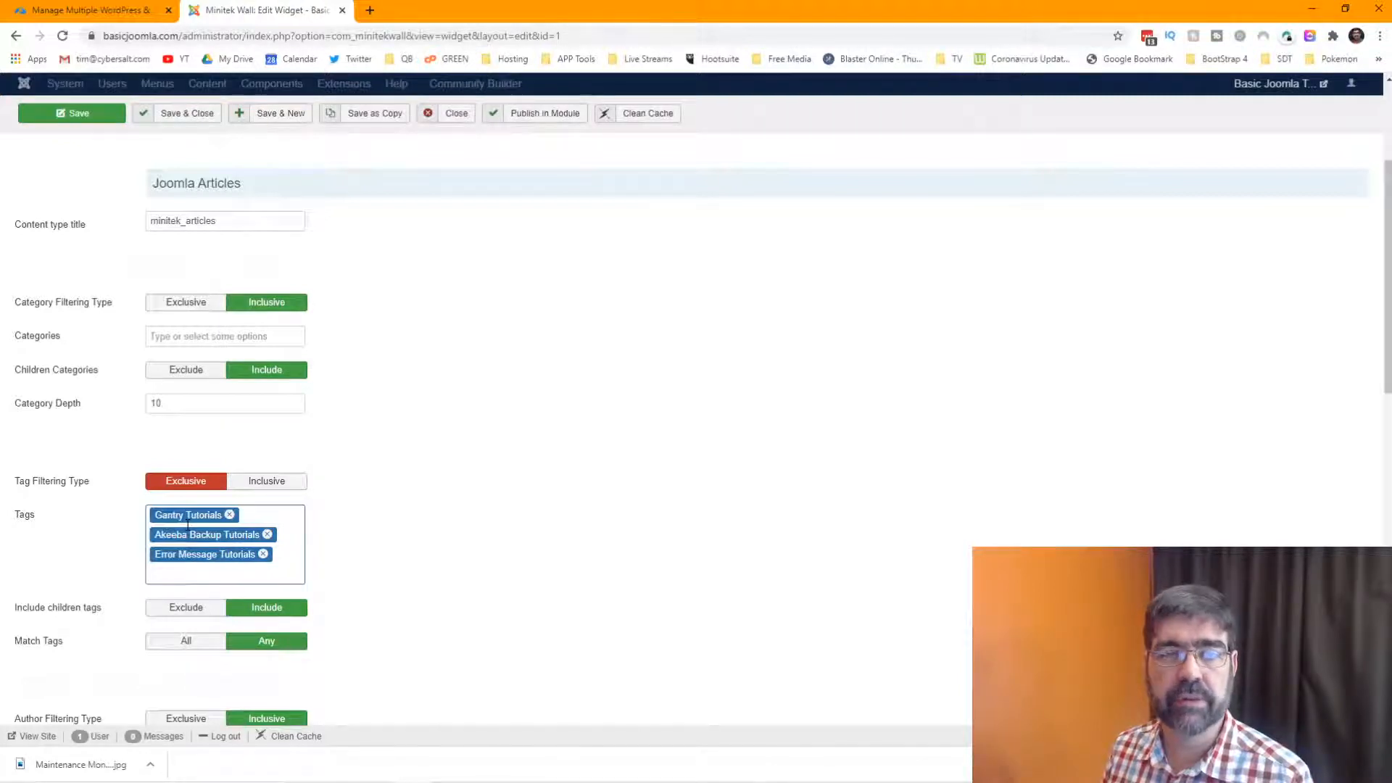
# Remove the Error Message Tutorials, Gantry Tutorials and Akeeba Backup Tutorials tags from the widget
pyautogui.click(188, 526)
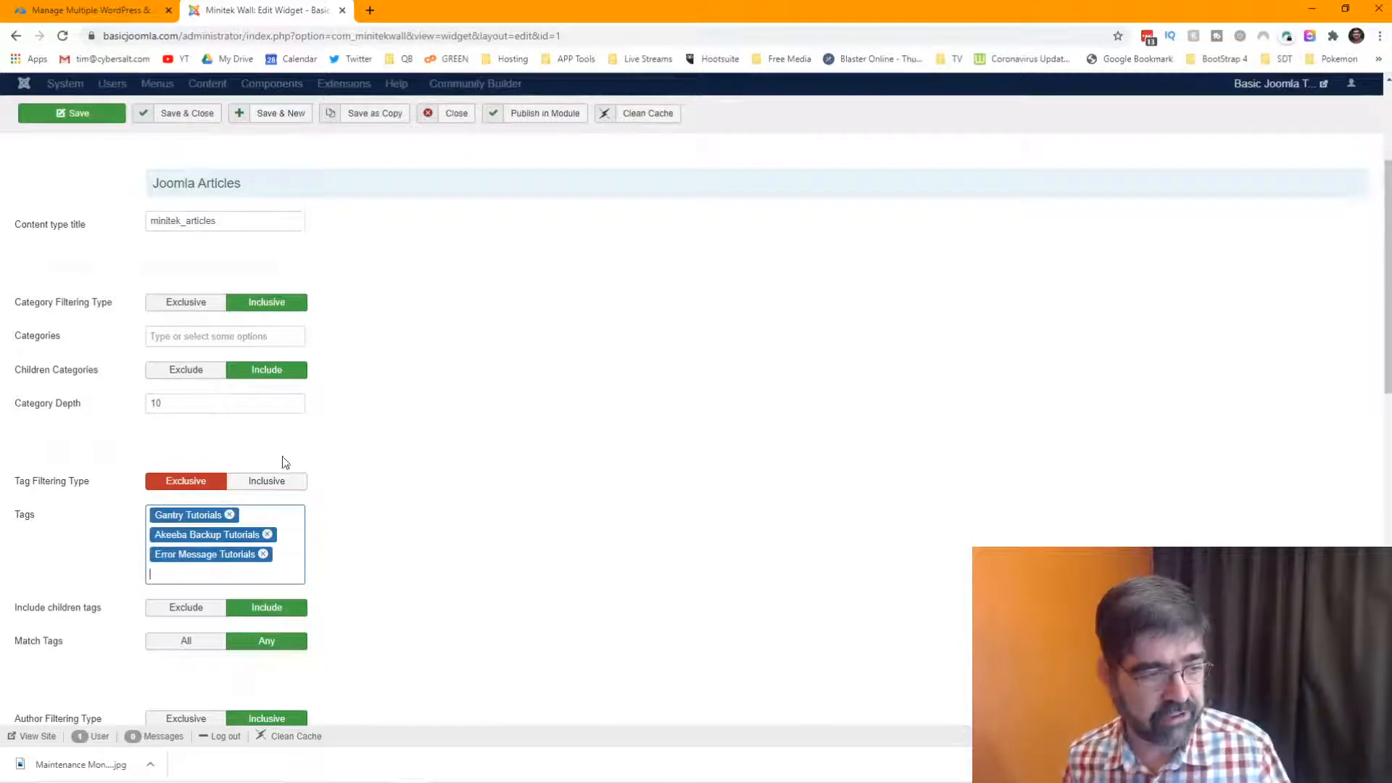
pyautogui.click(264, 556)
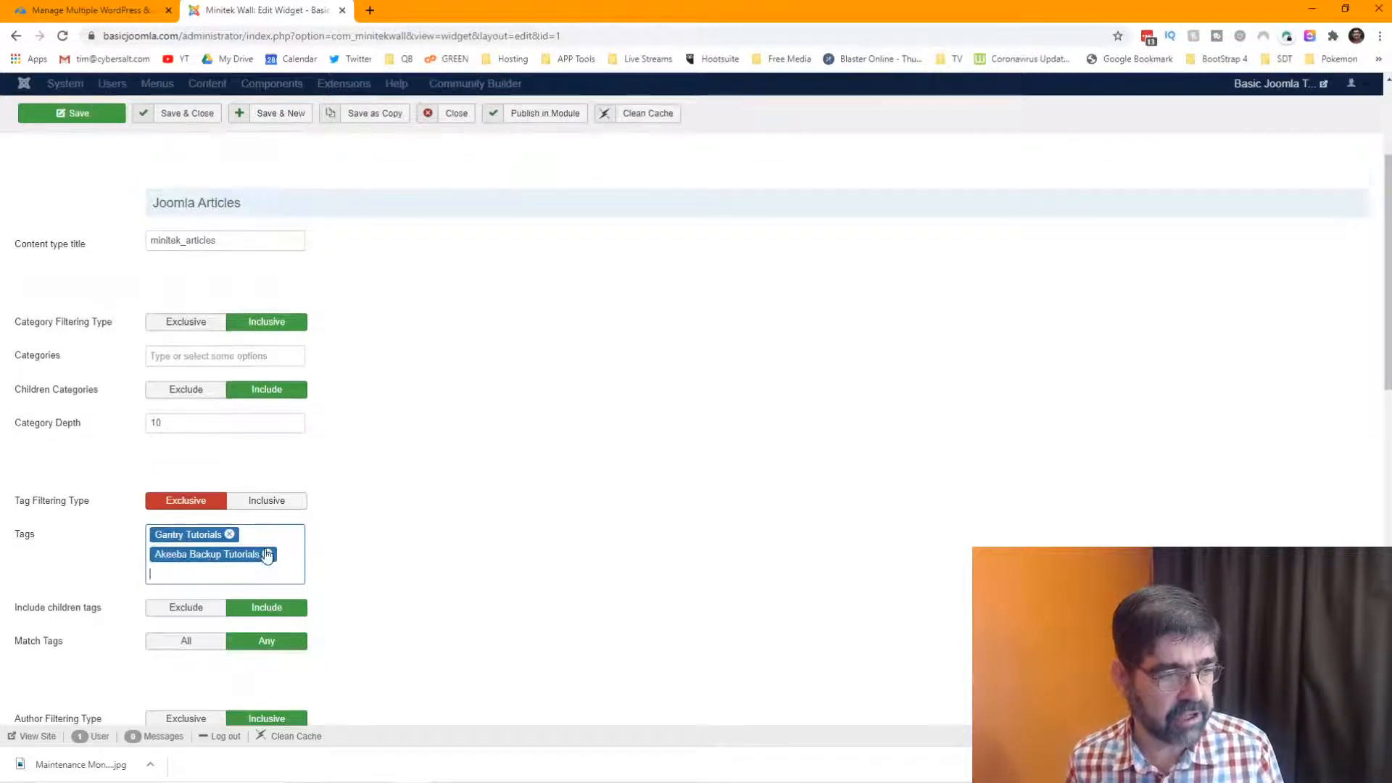
pyautogui.click(270, 559)
pyautogui.click(229, 535)
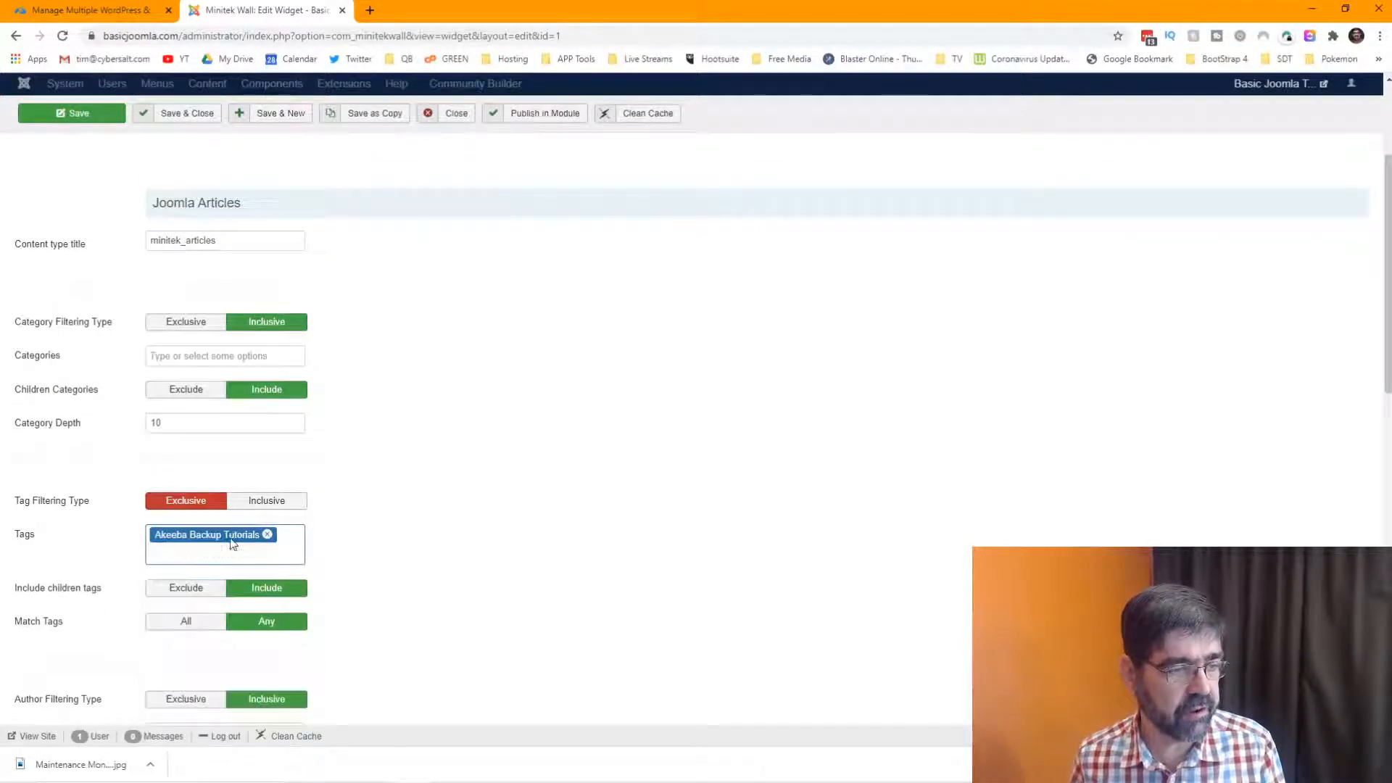
pyautogui.click(267, 535)
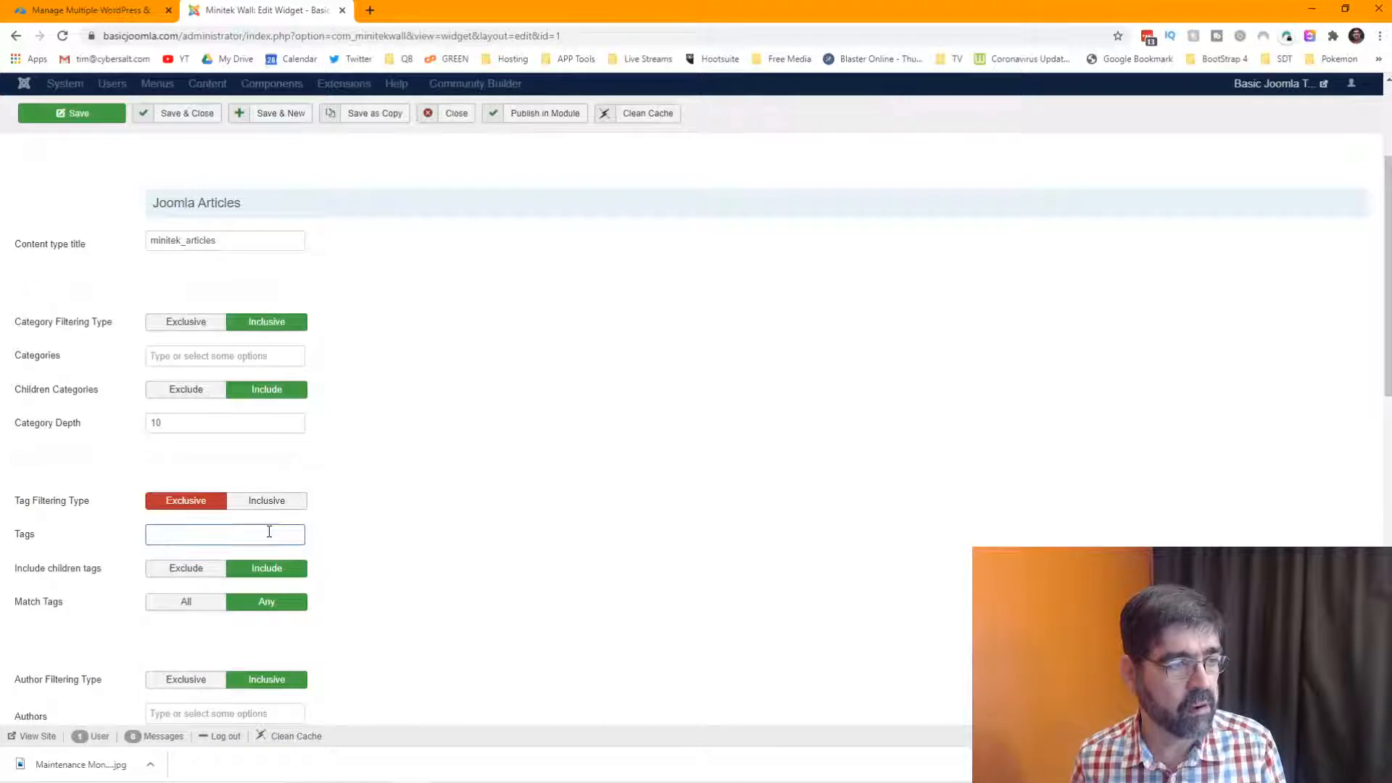
# Close the widget unsaved, view the Main Menu Home item's Filtering tab, then start a new browser tab
pyautogui.click(458, 122)
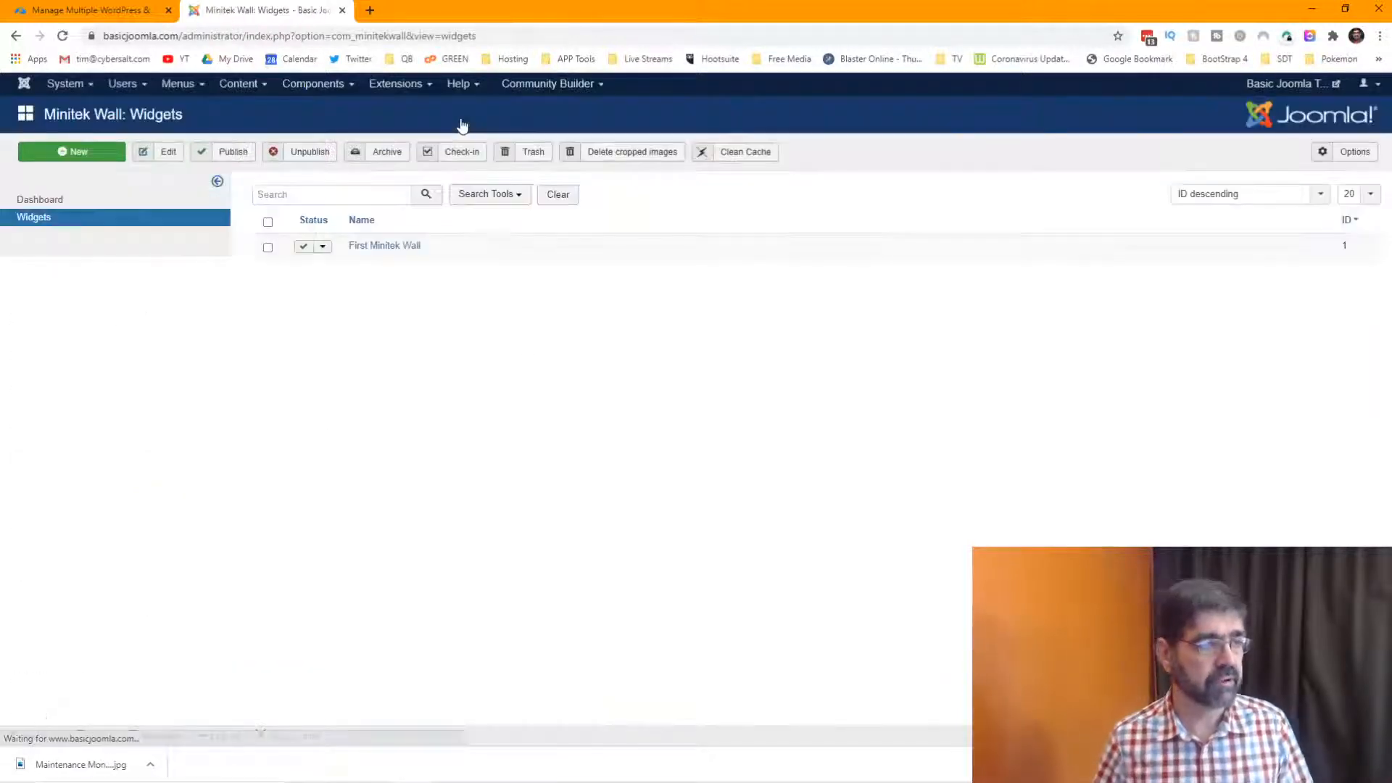
pyautogui.click(185, 85)
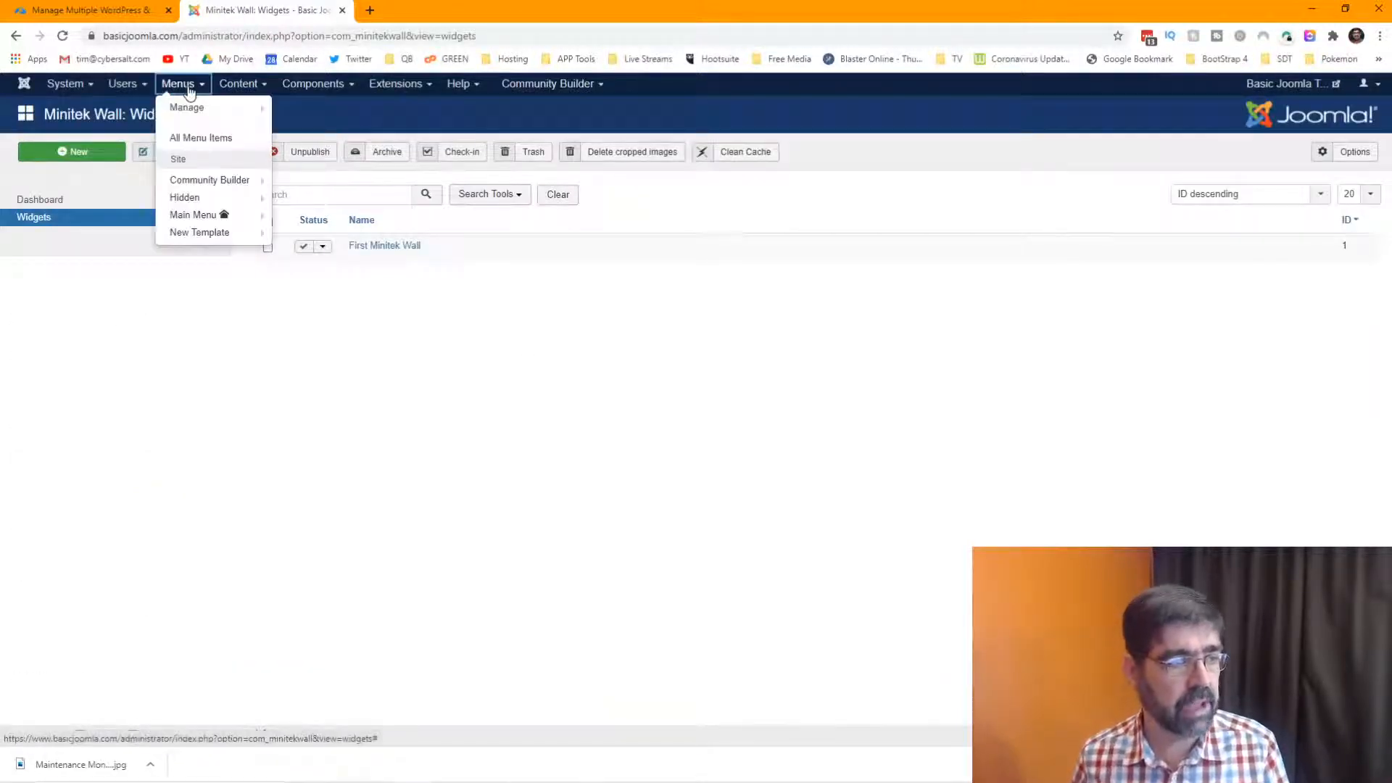
pyautogui.click(188, 215)
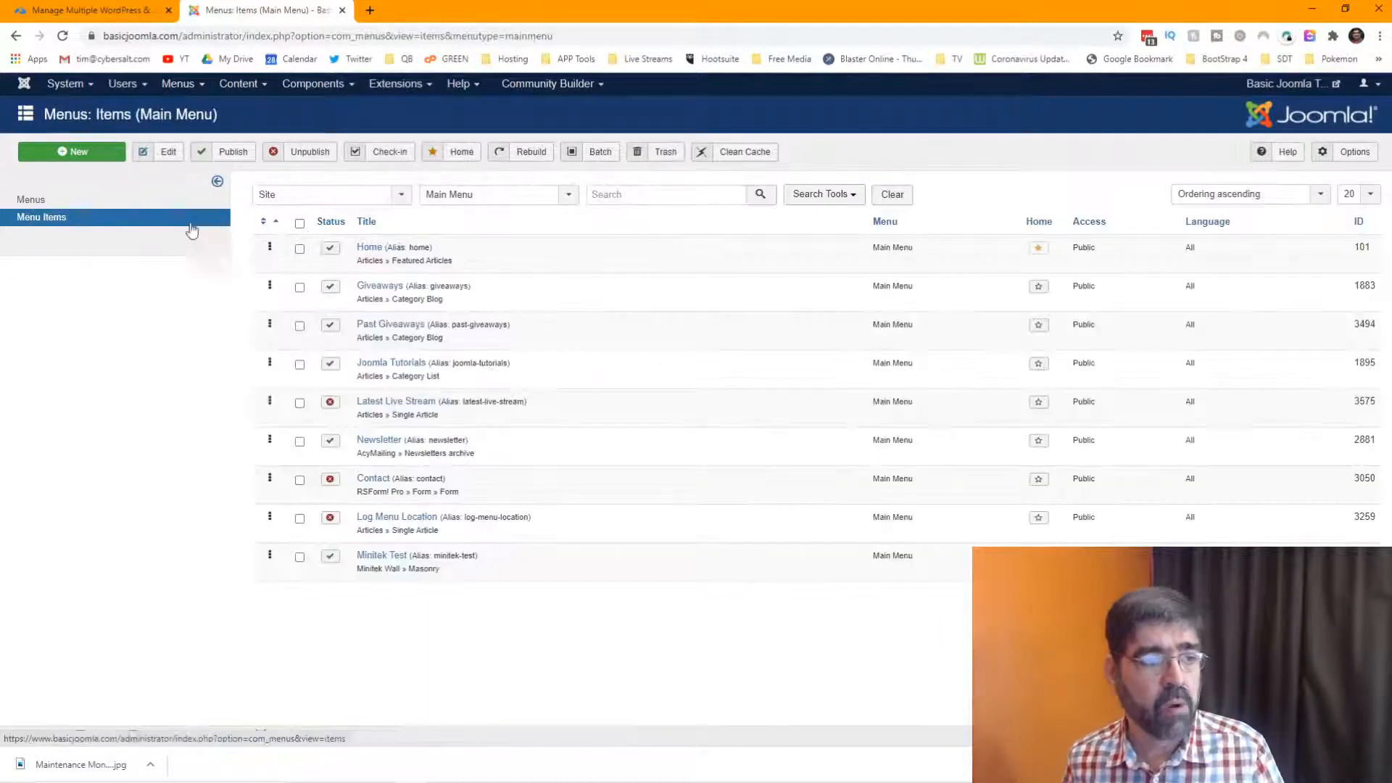
pyautogui.click(369, 248)
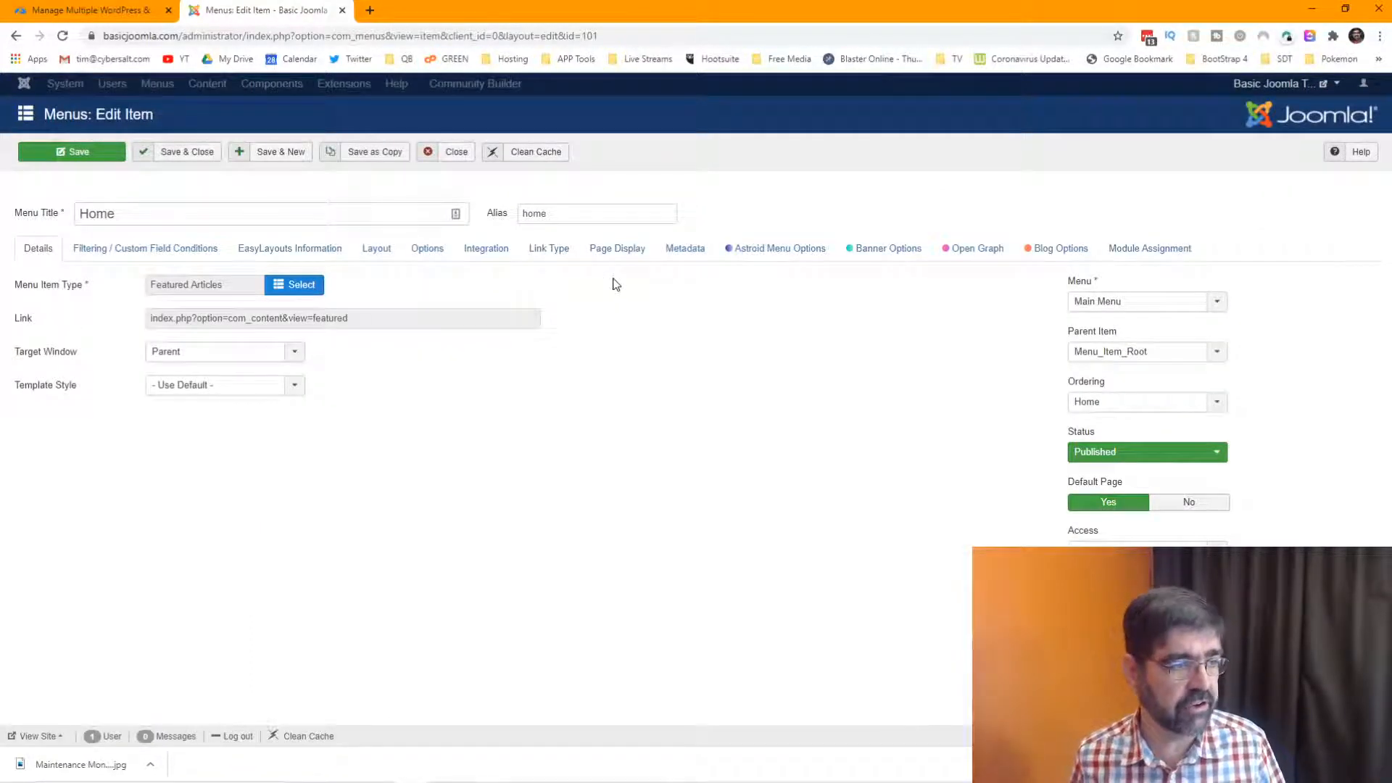
pyautogui.click(125, 259)
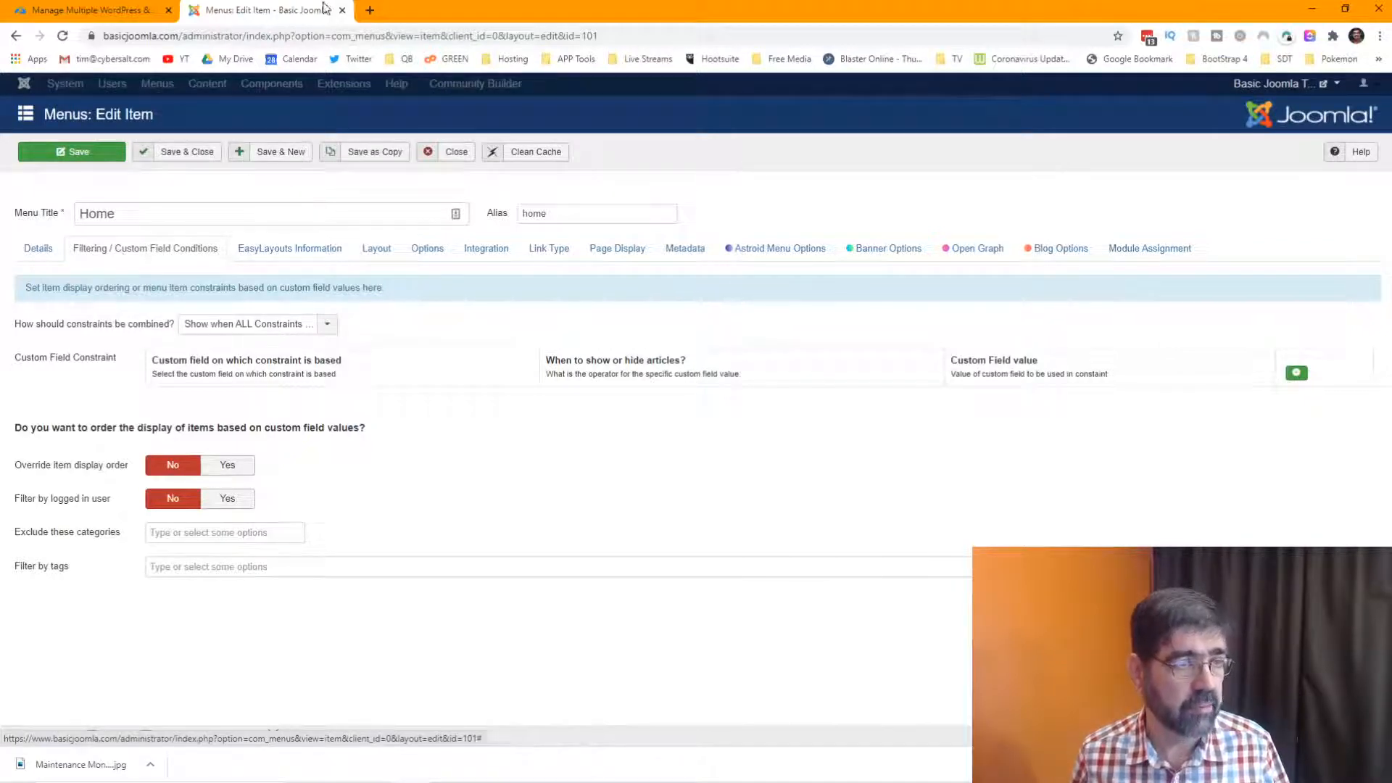
pyautogui.click(369, 10)
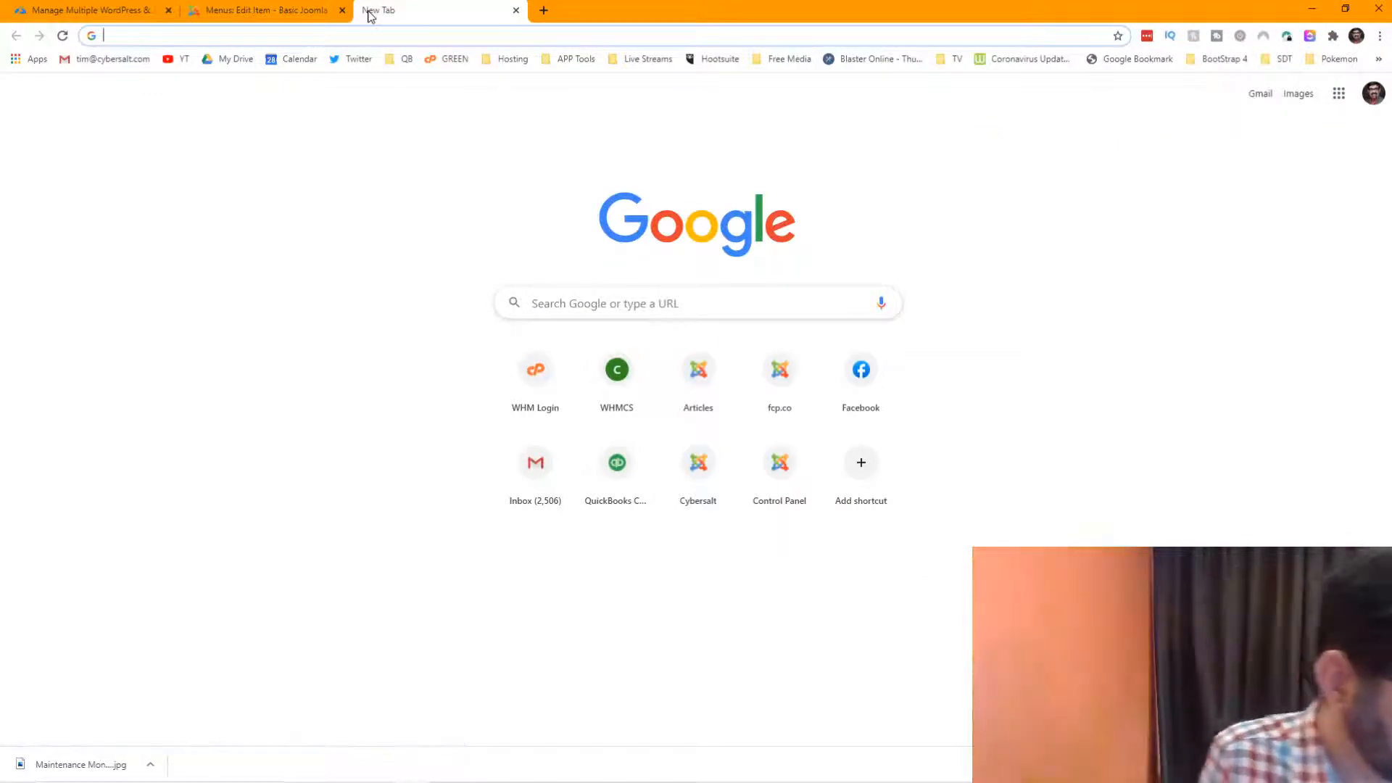
# Log into nosecrets.basicjoomla.com's administrator and edit its Main Menu Home item
pyautogui.write('no')
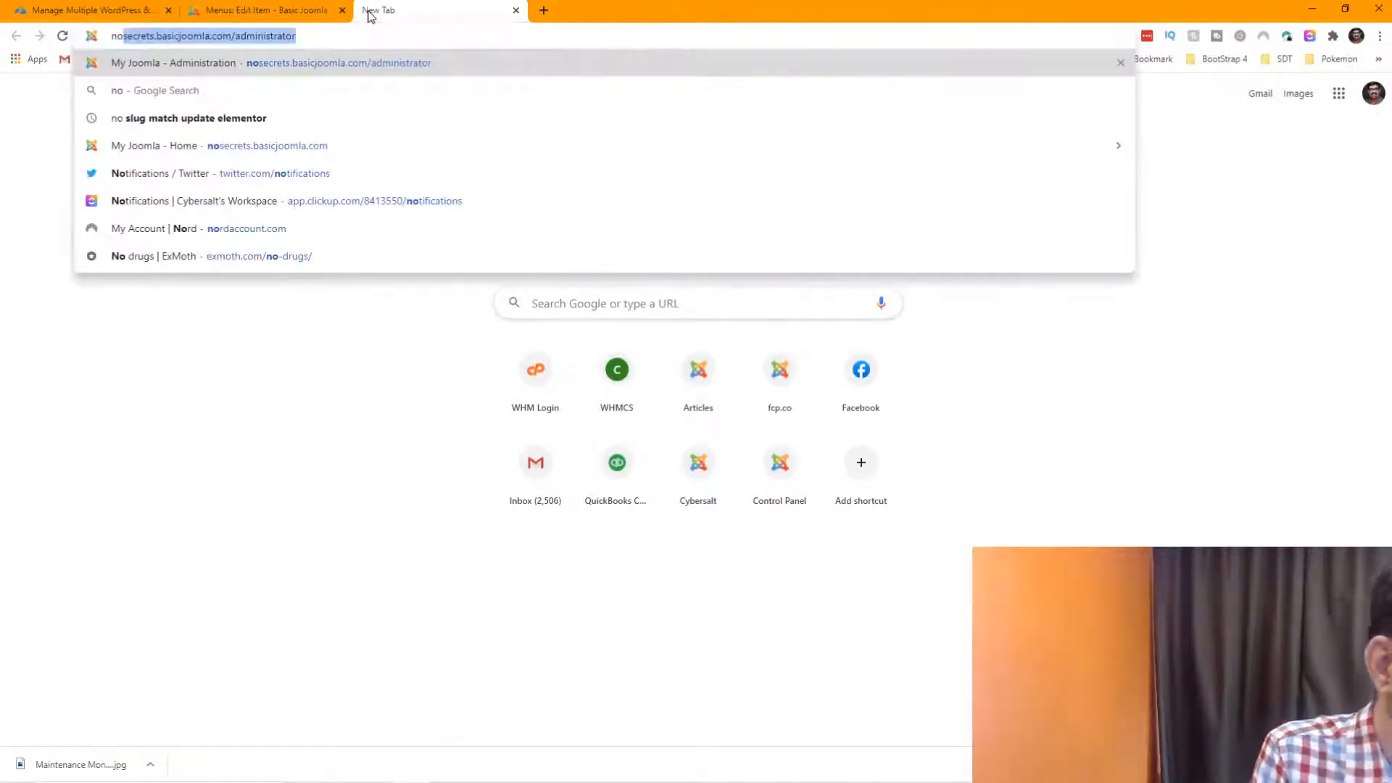
pyautogui.press('Return')
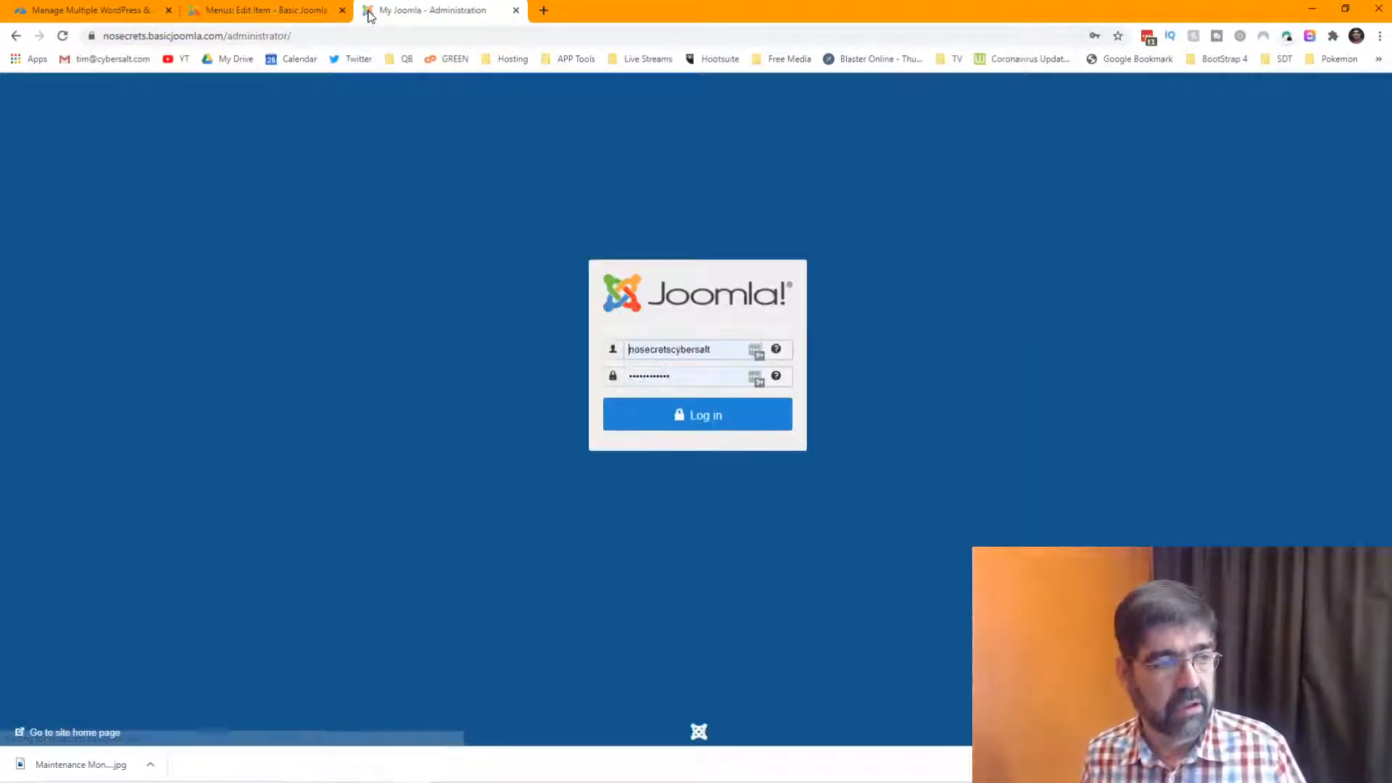
pyautogui.click(662, 415)
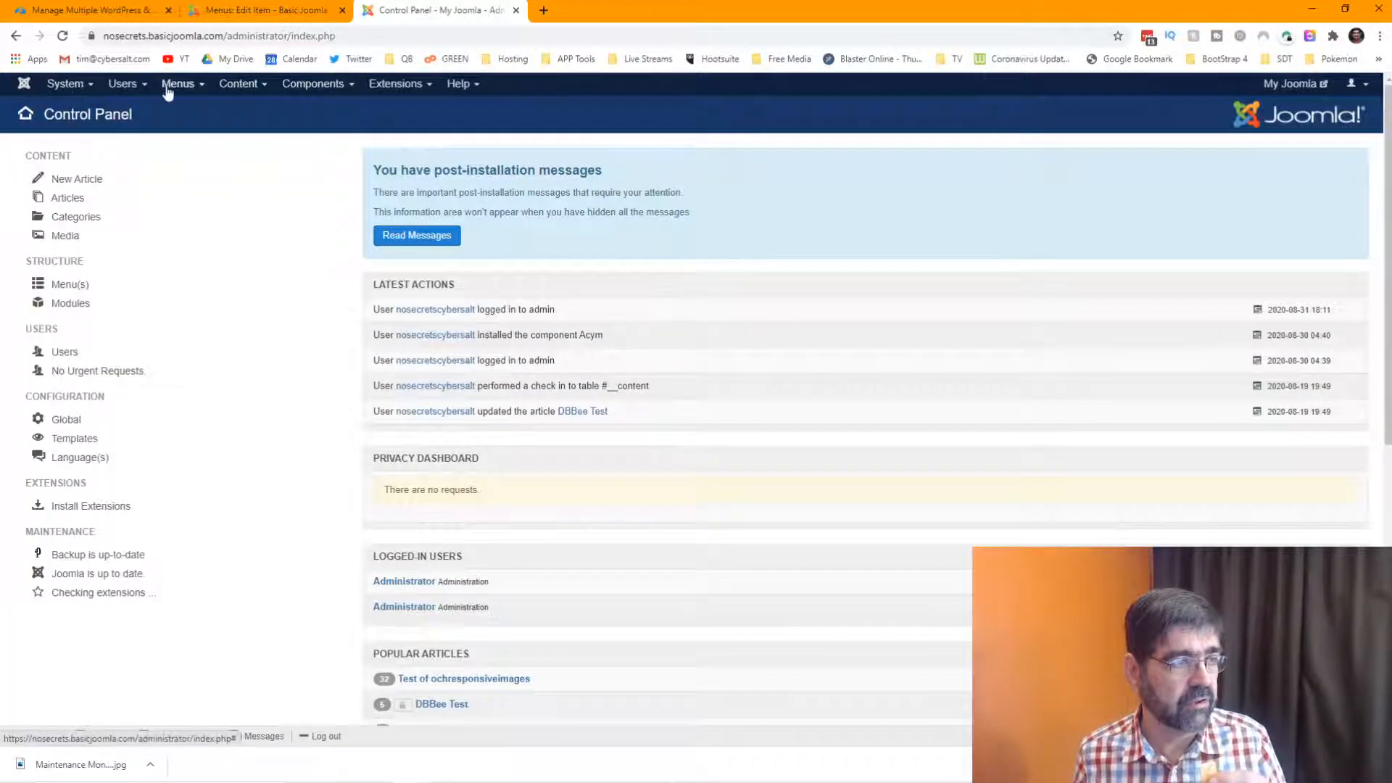
pyautogui.click(195, 220)
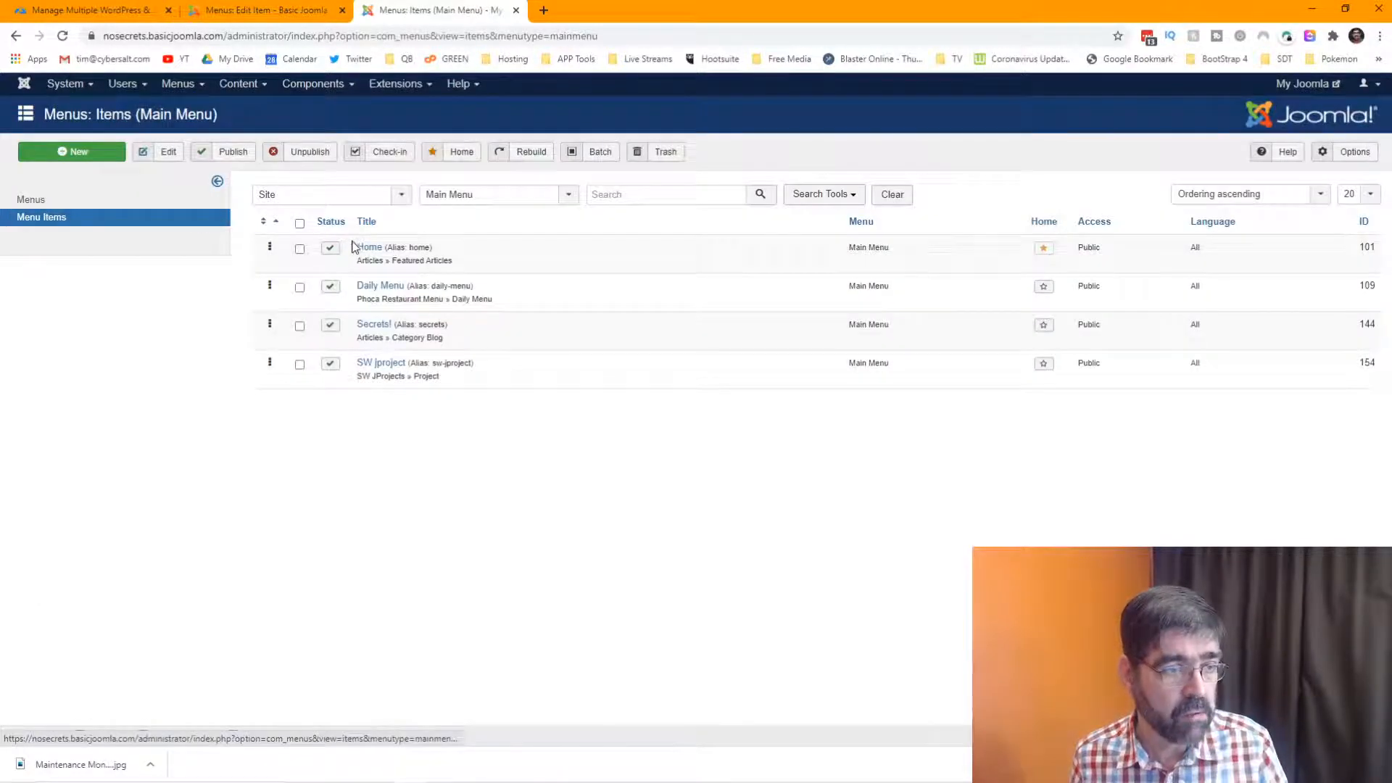
pyautogui.click(368, 248)
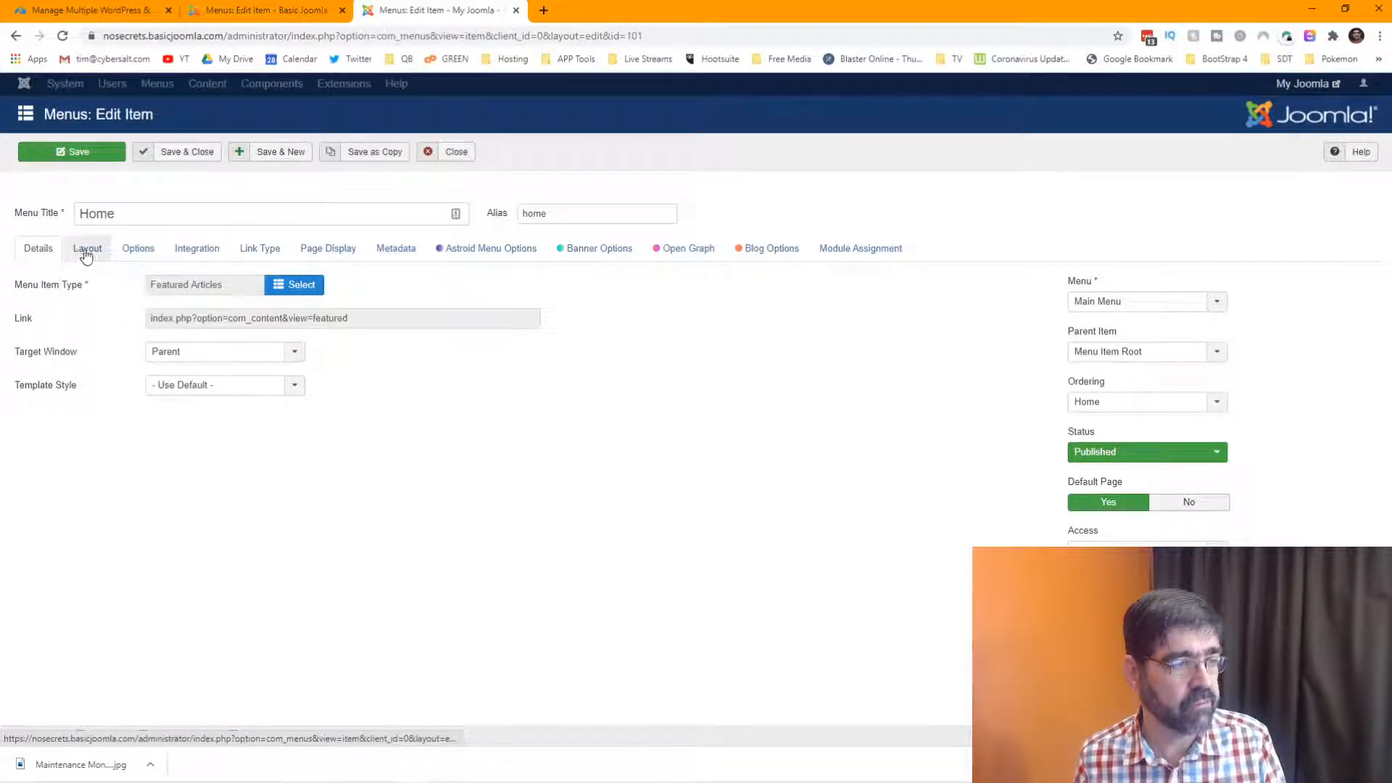
pyautogui.click(129, 254)
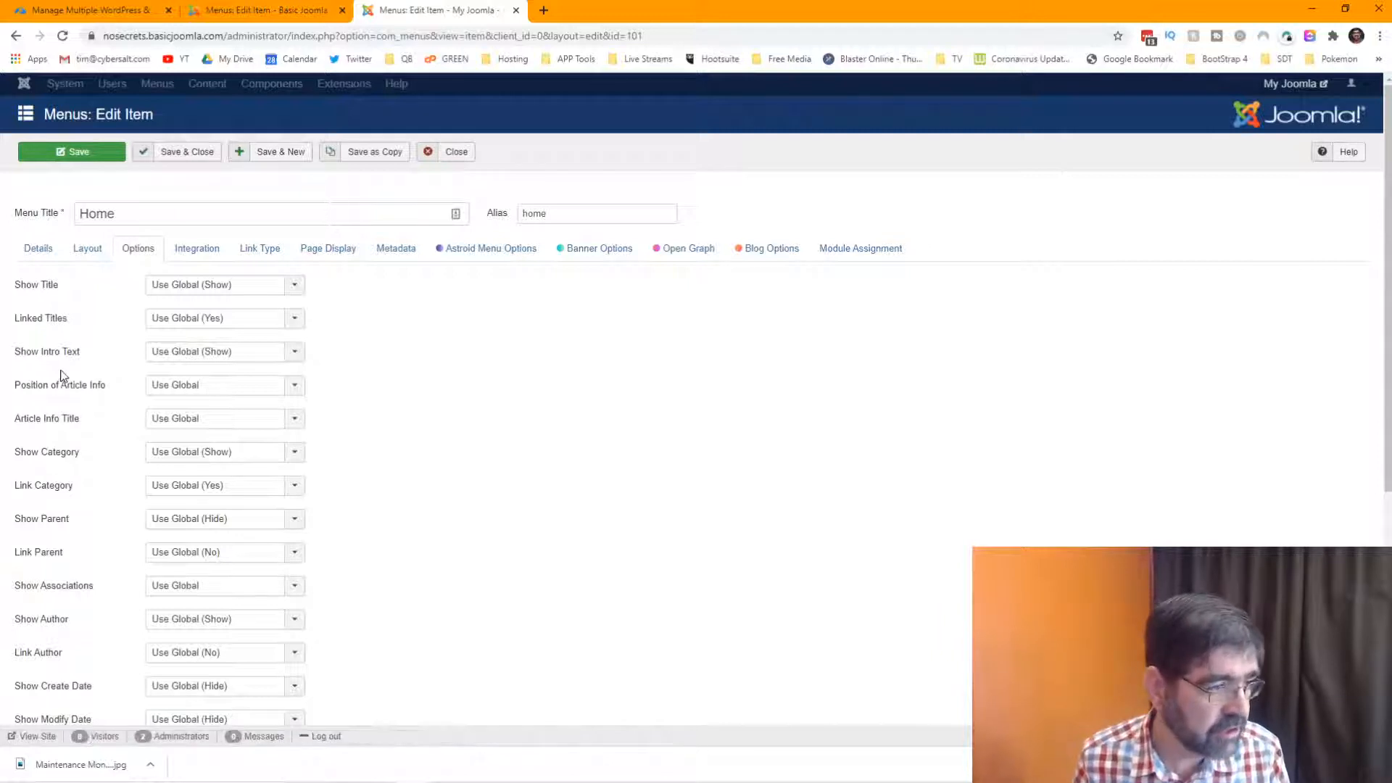
pyautogui.scroll(-1, 61, 376)
pyautogui.scroll(1, 61, 376)
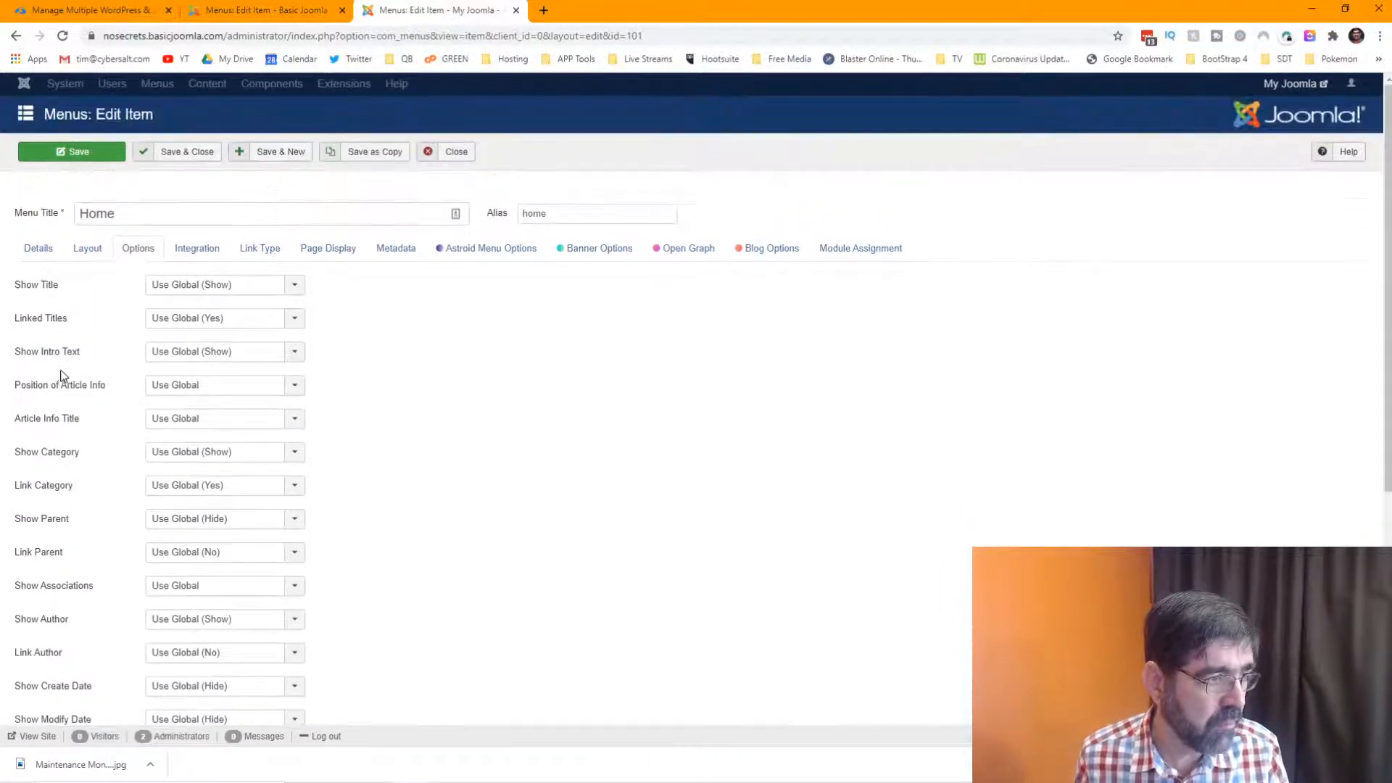
pyautogui.click(38, 250)
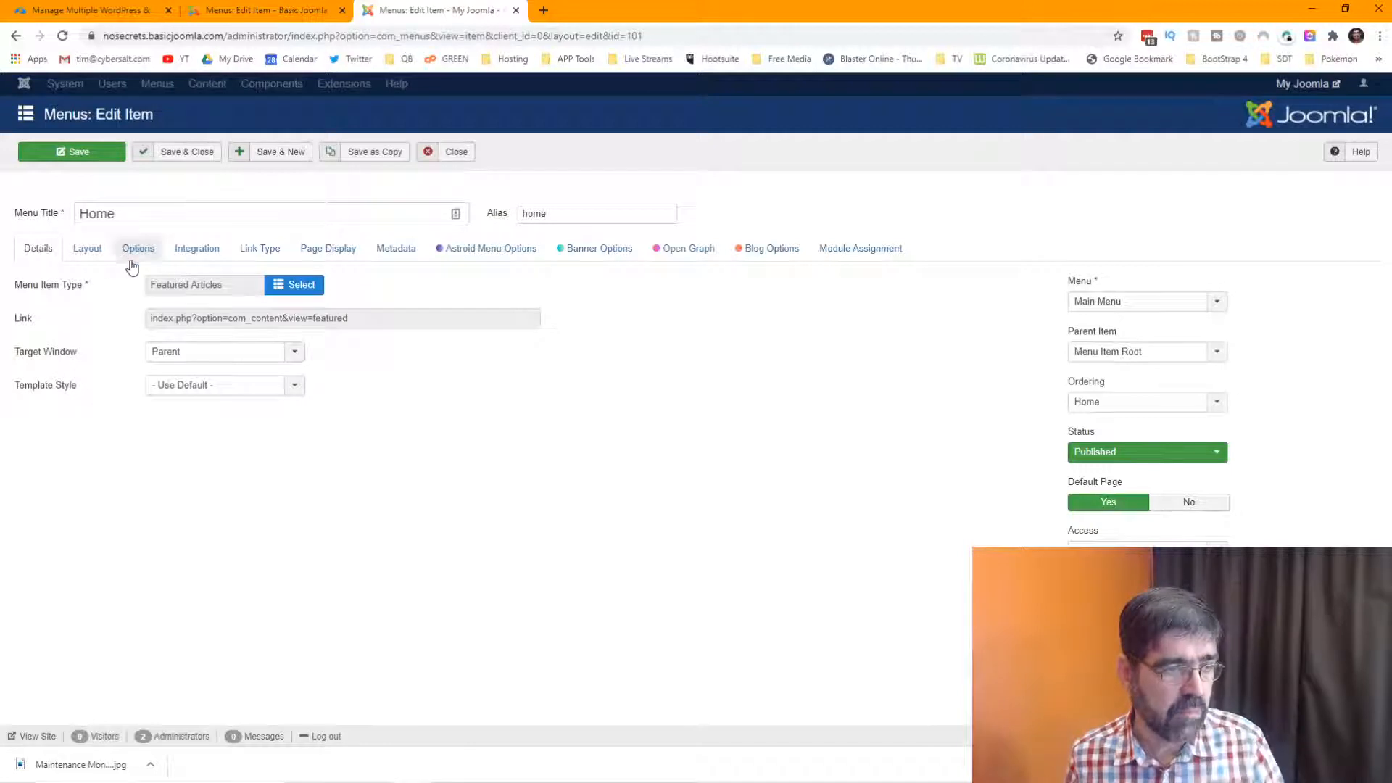
pyautogui.click(81, 255)
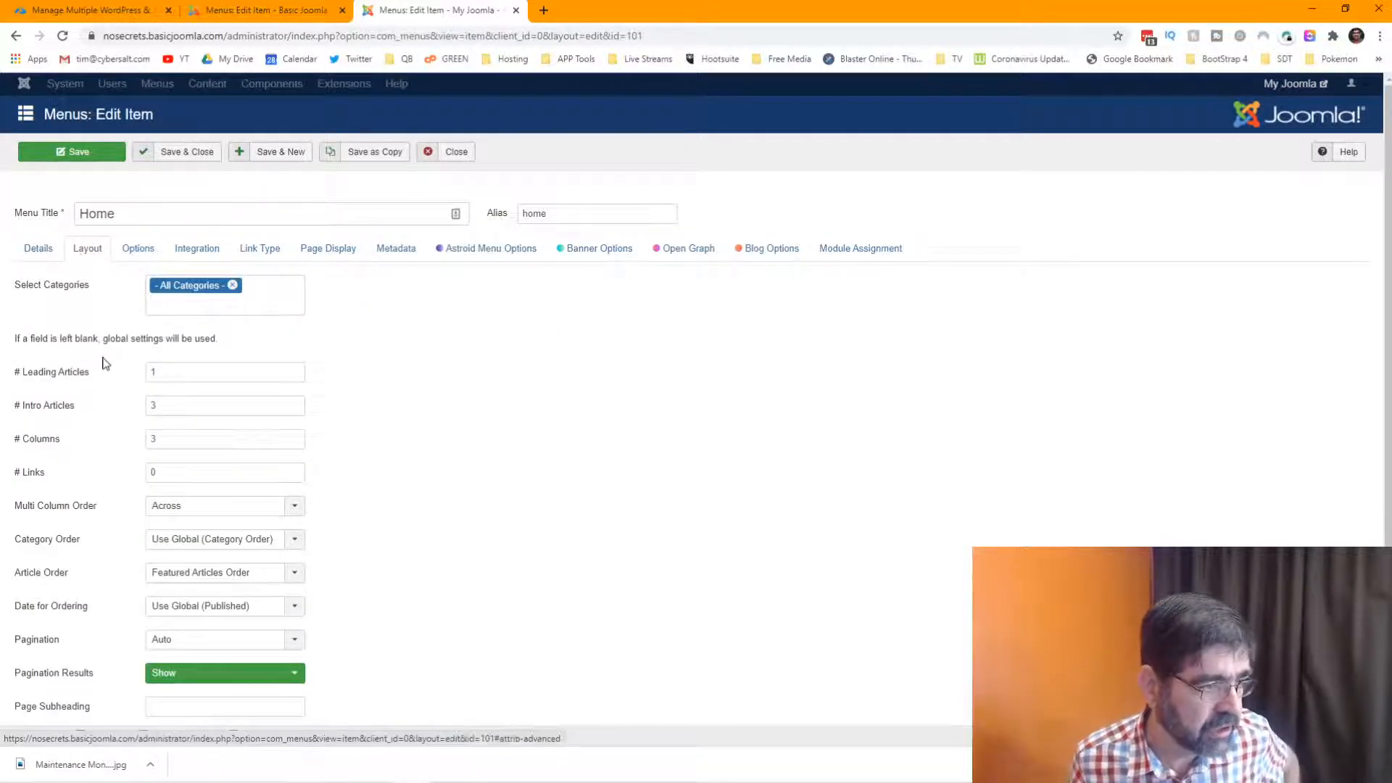
pyautogui.scroll(-1, 106, 362)
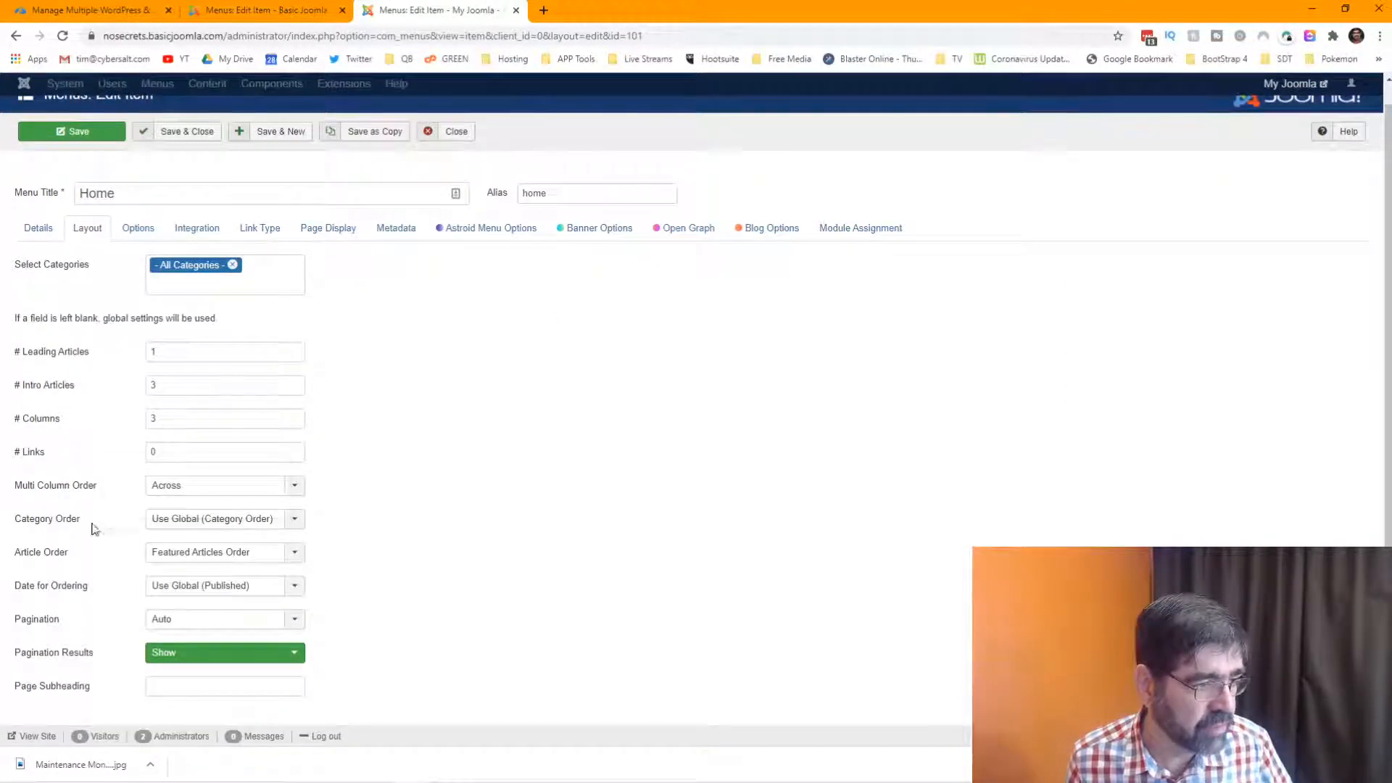
pyautogui.scroll(1, 127, 290)
pyautogui.click(136, 249)
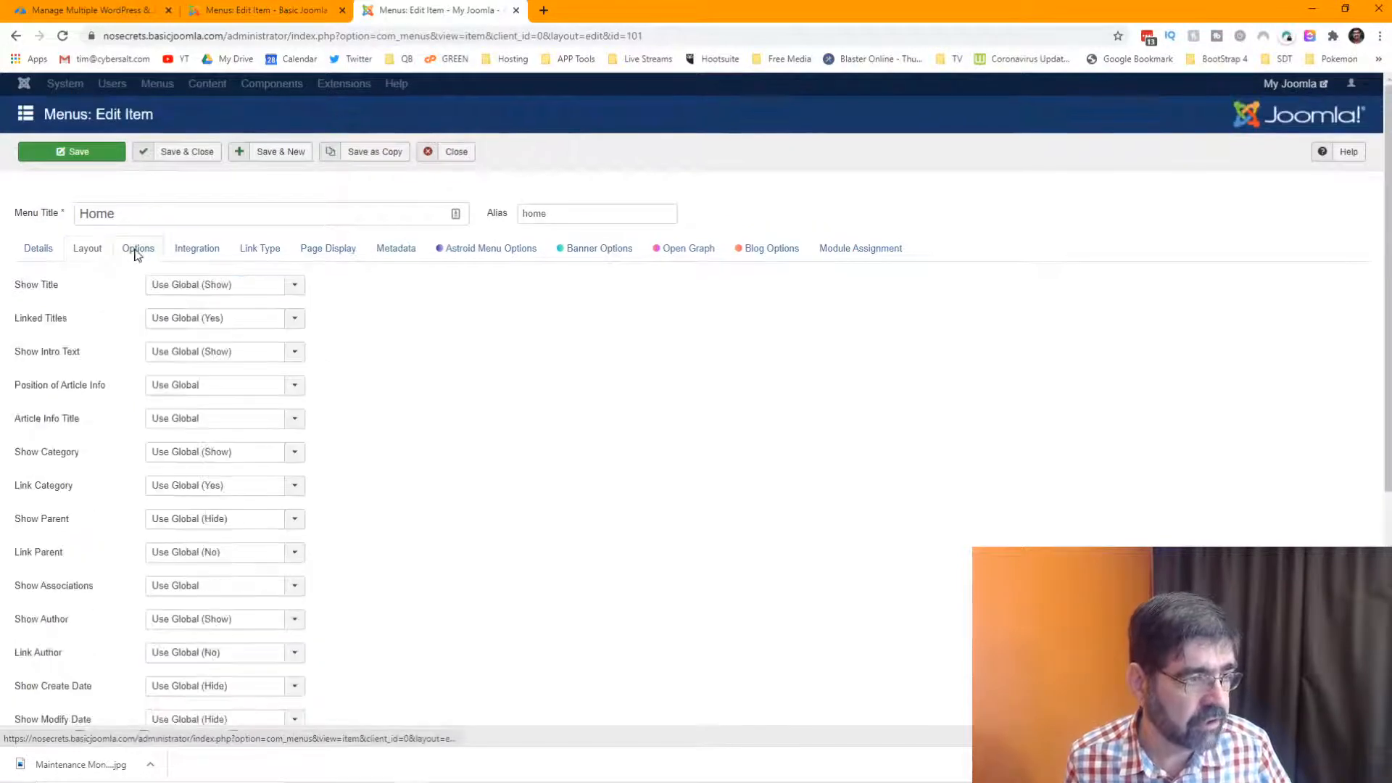
pyautogui.scroll(-2, 111, 316)
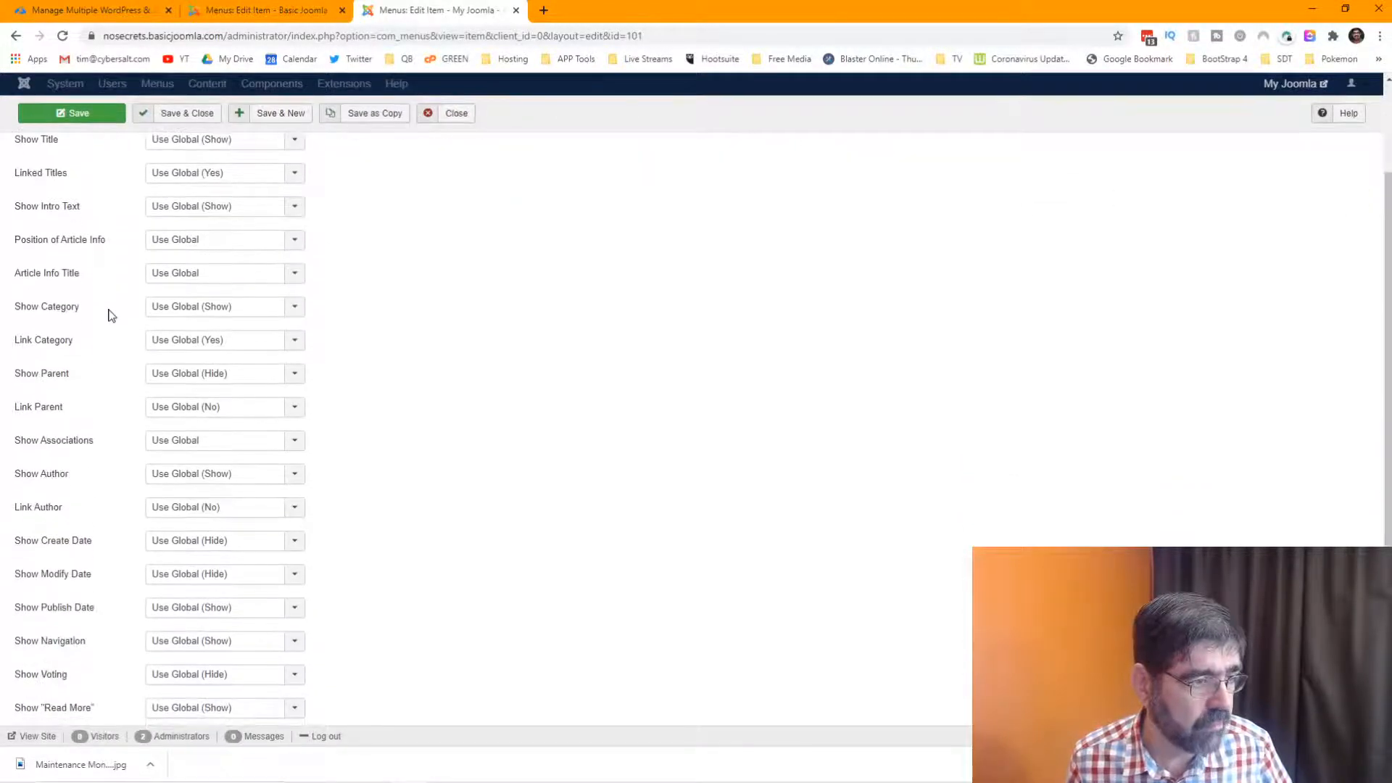
pyautogui.scroll(-2, 108, 314)
pyautogui.scroll(4, 106, 314)
pyautogui.scroll(-5, 106, 317)
pyautogui.scroll(5, 105, 320)
pyautogui.click(178, 247)
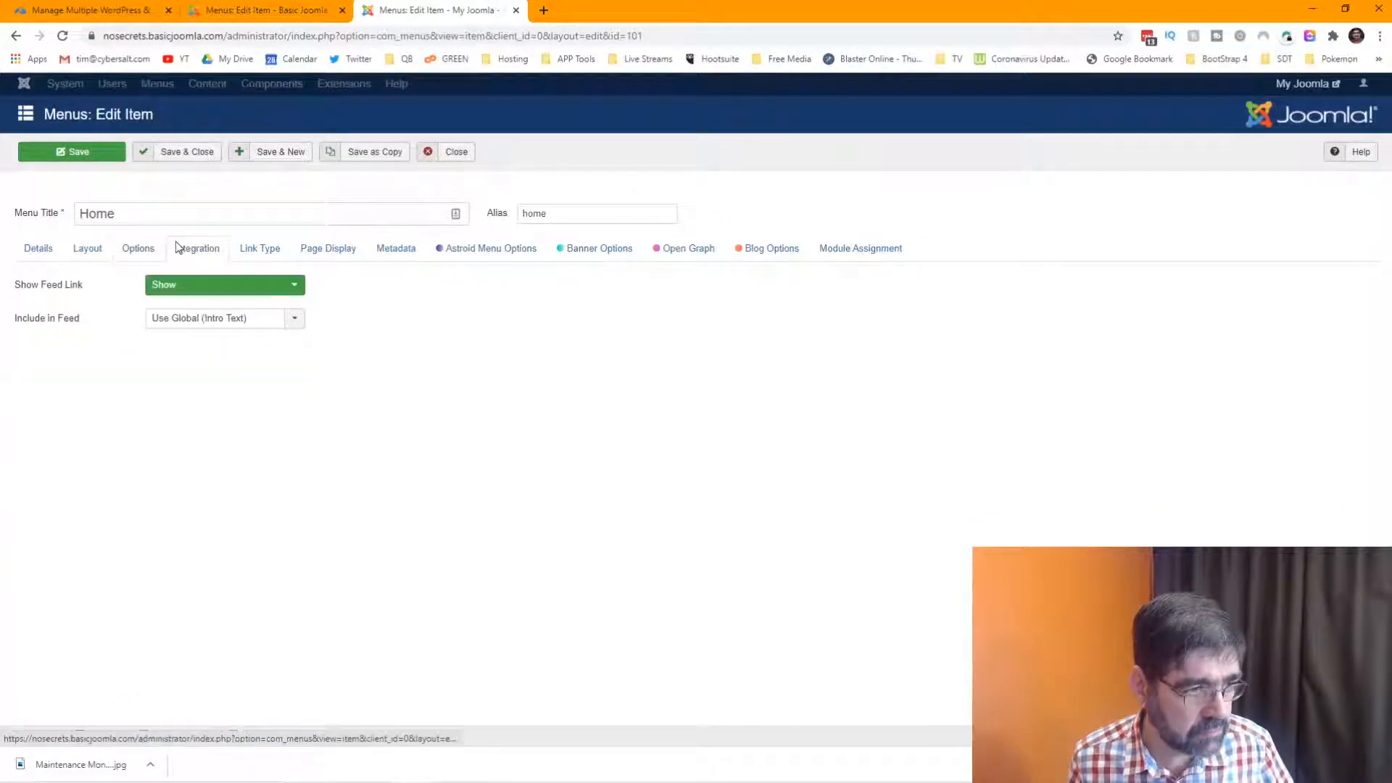
pyautogui.click(443, 159)
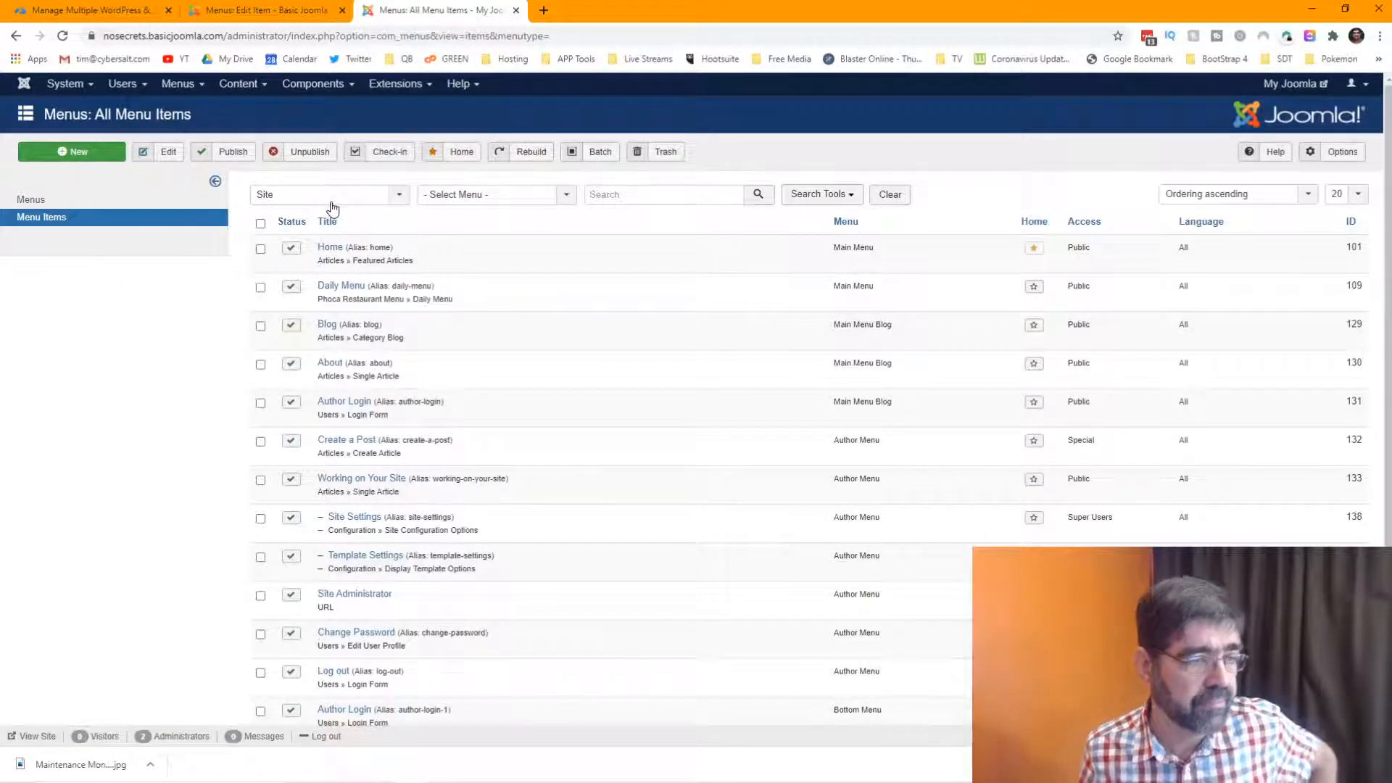
pyautogui.click(324, 250)
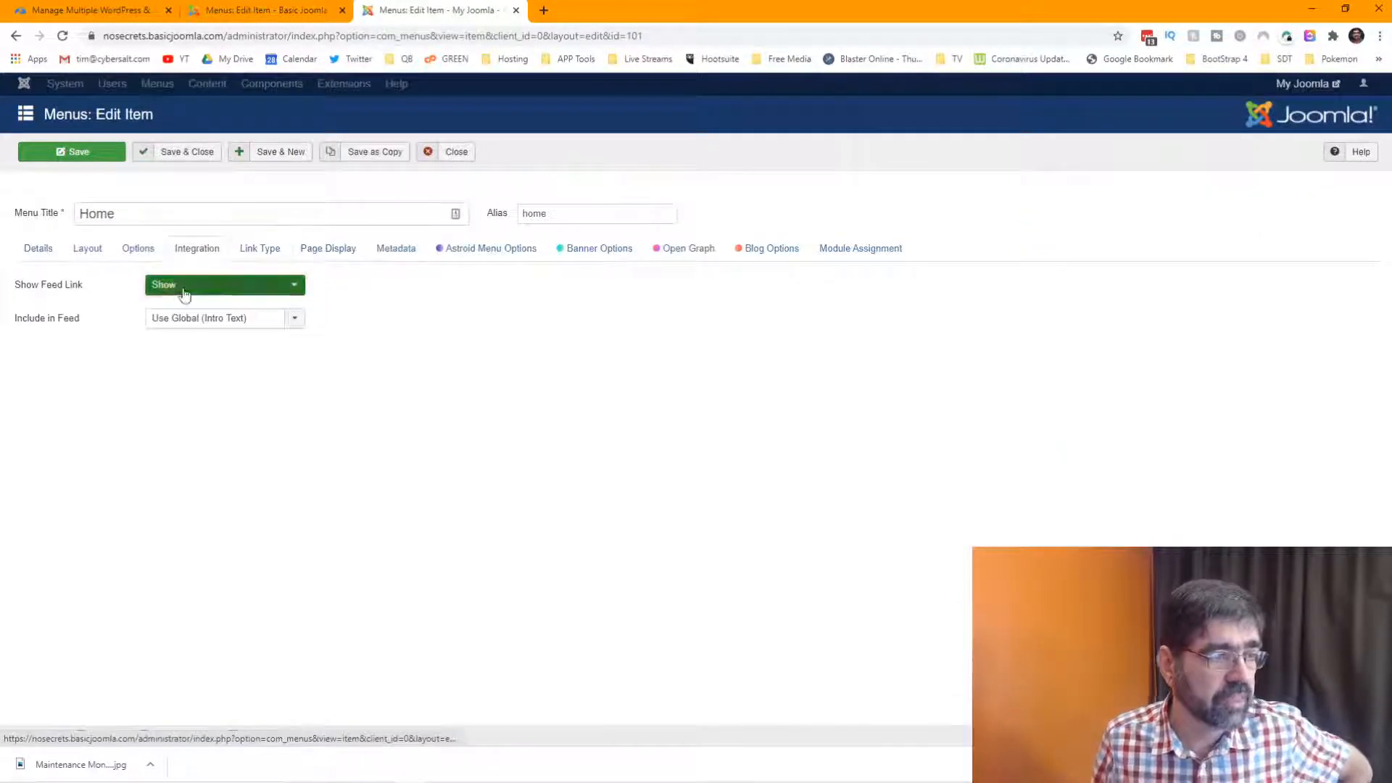
pyautogui.click(49, 255)
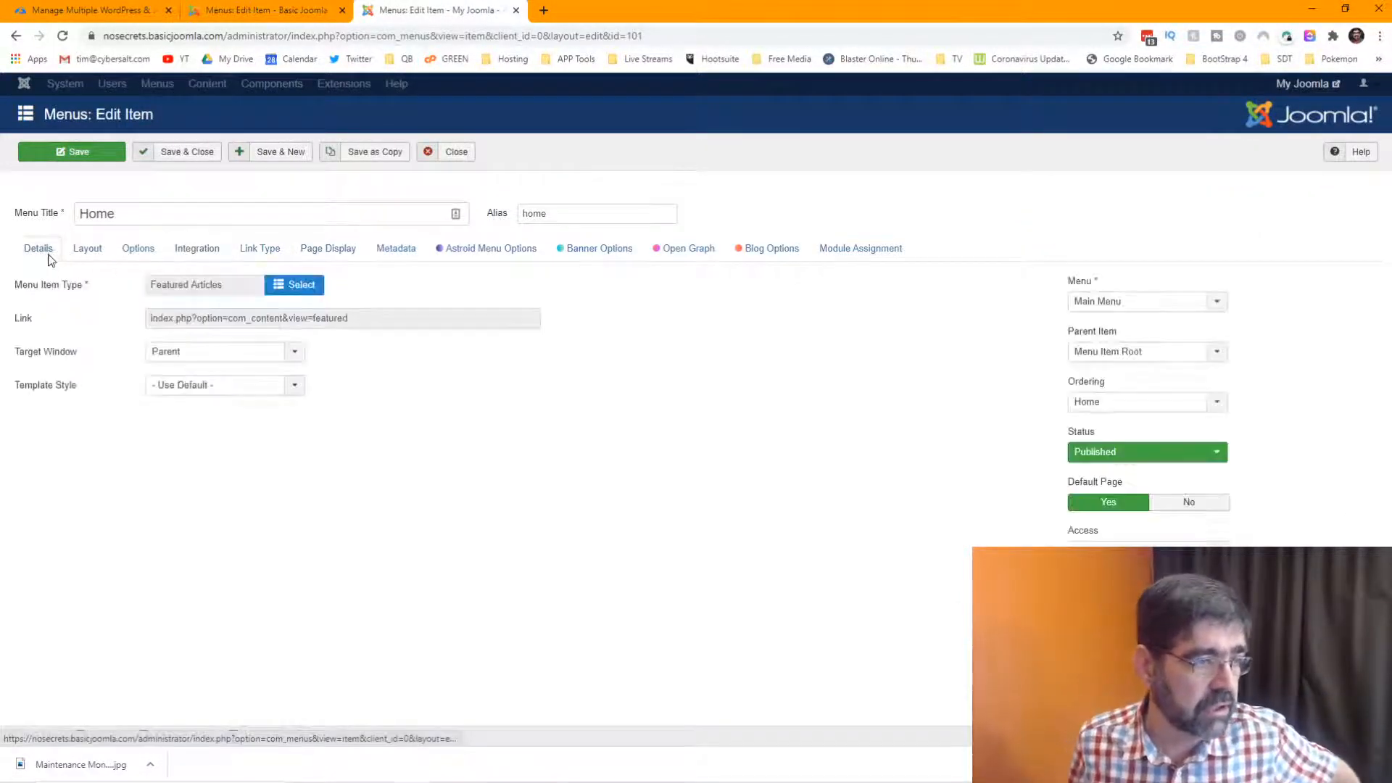
# Change the Home item's type to Articles > Category Blog
pyautogui.click(308, 284)
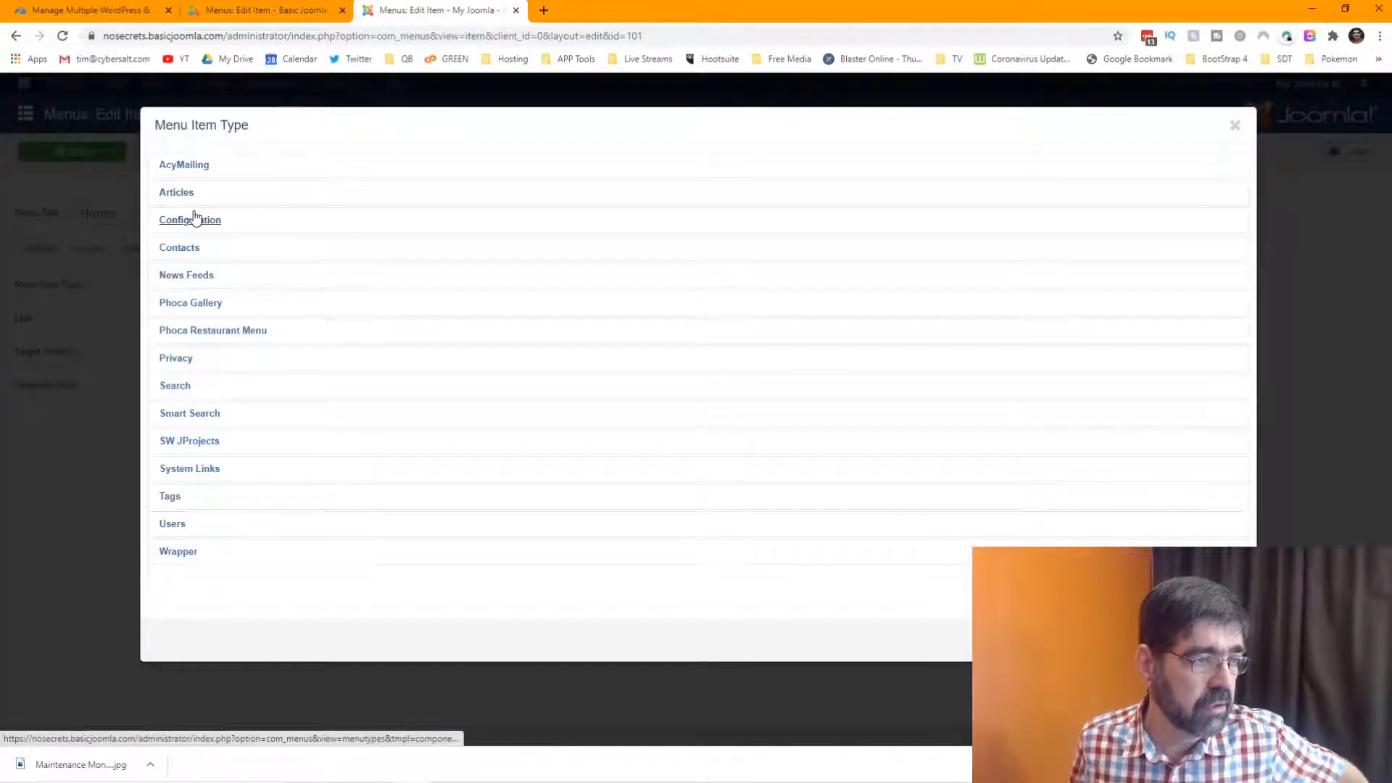
pyautogui.click(181, 194)
pyautogui.click(203, 252)
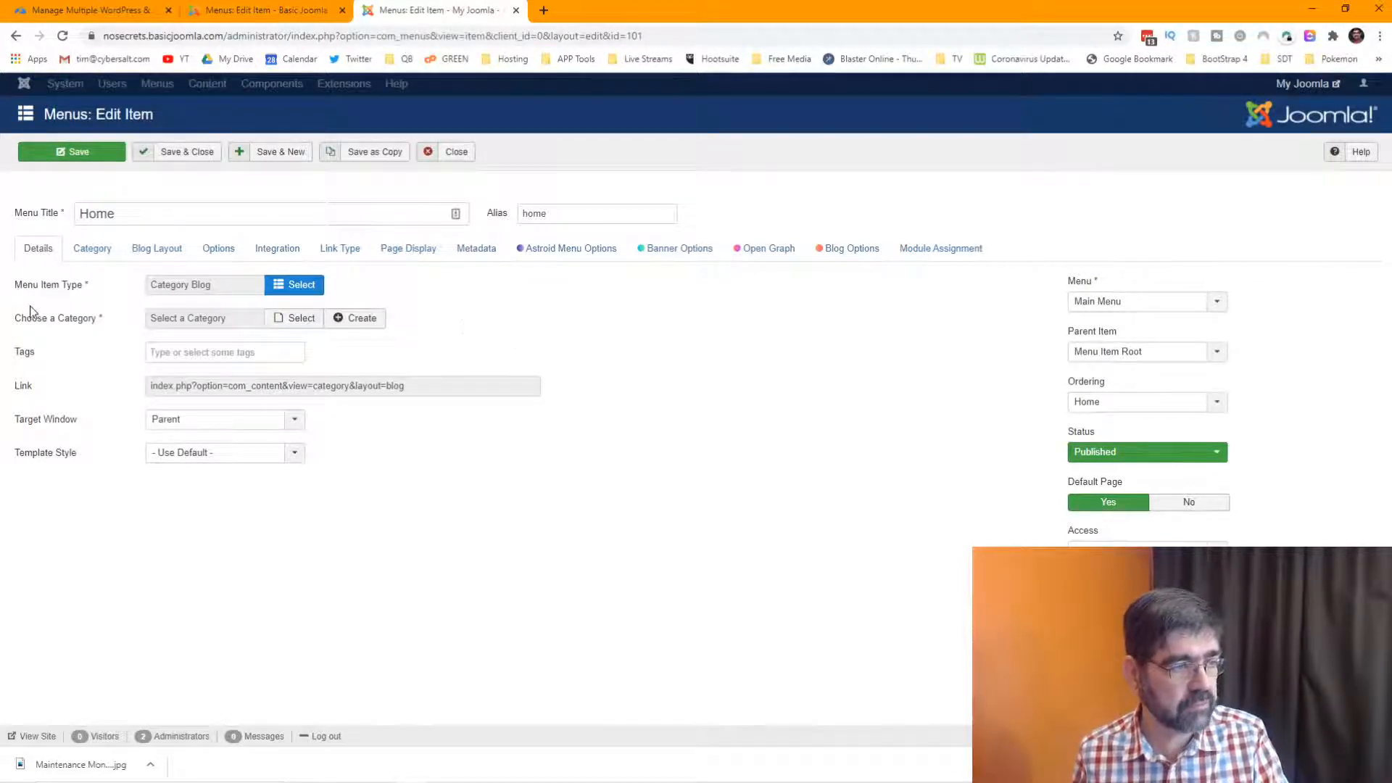
# Choose the Blog category for the Home page
pyautogui.click(298, 319)
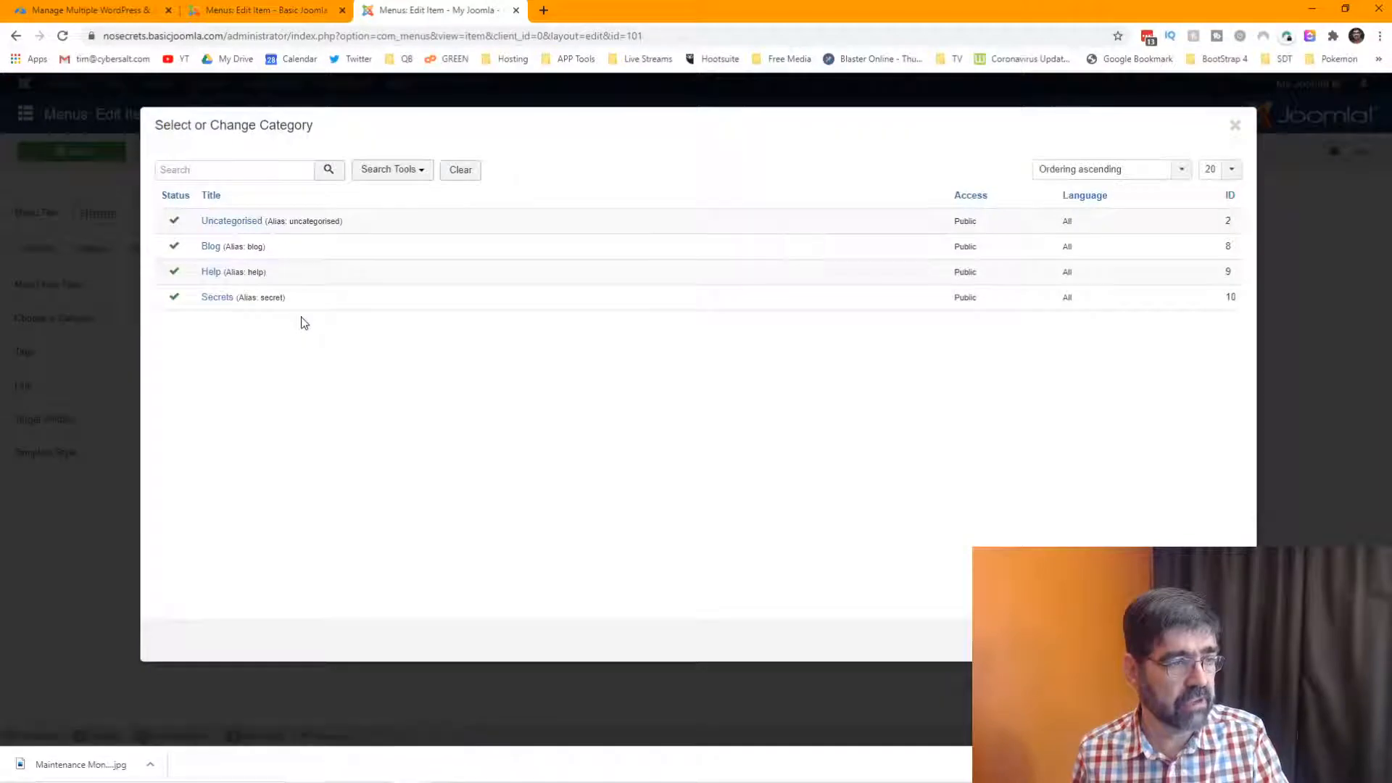
pyautogui.click(211, 247)
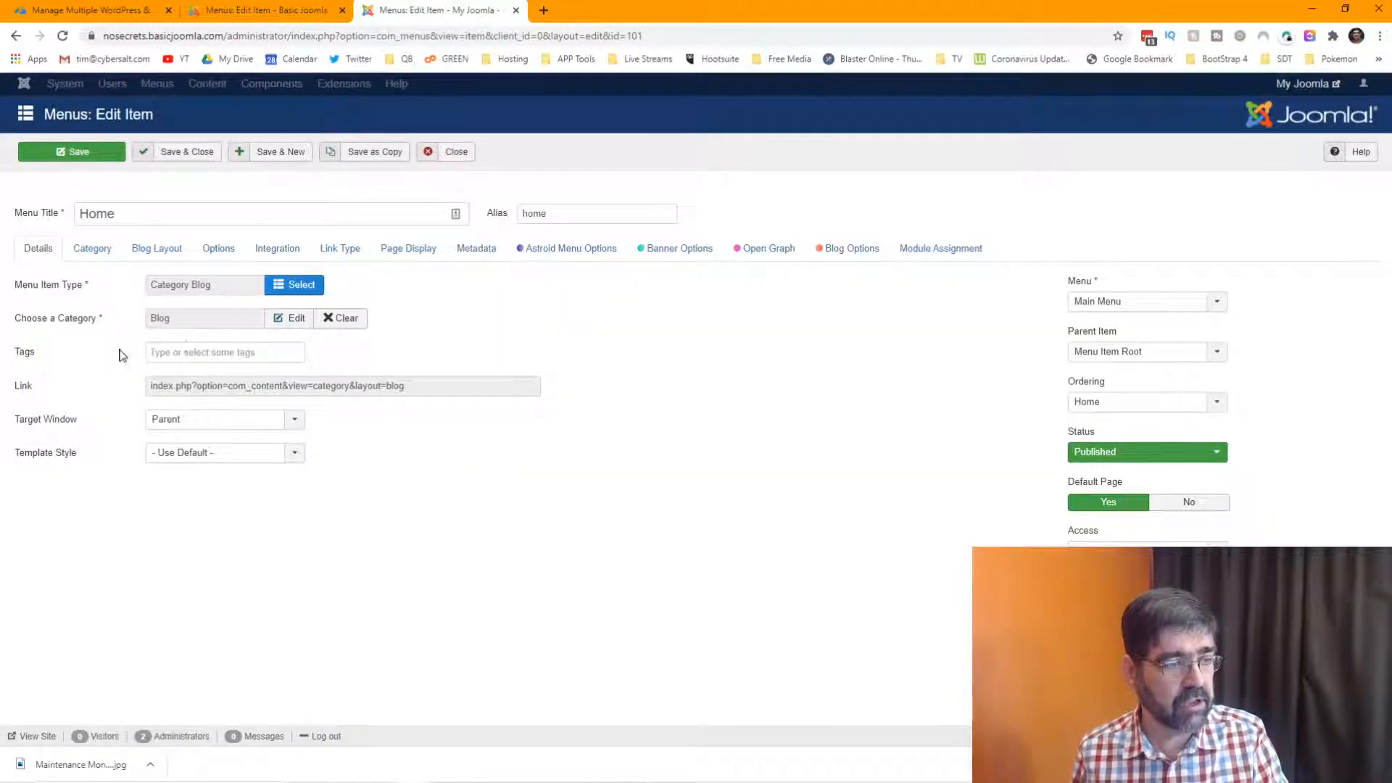
pyautogui.click(216, 355)
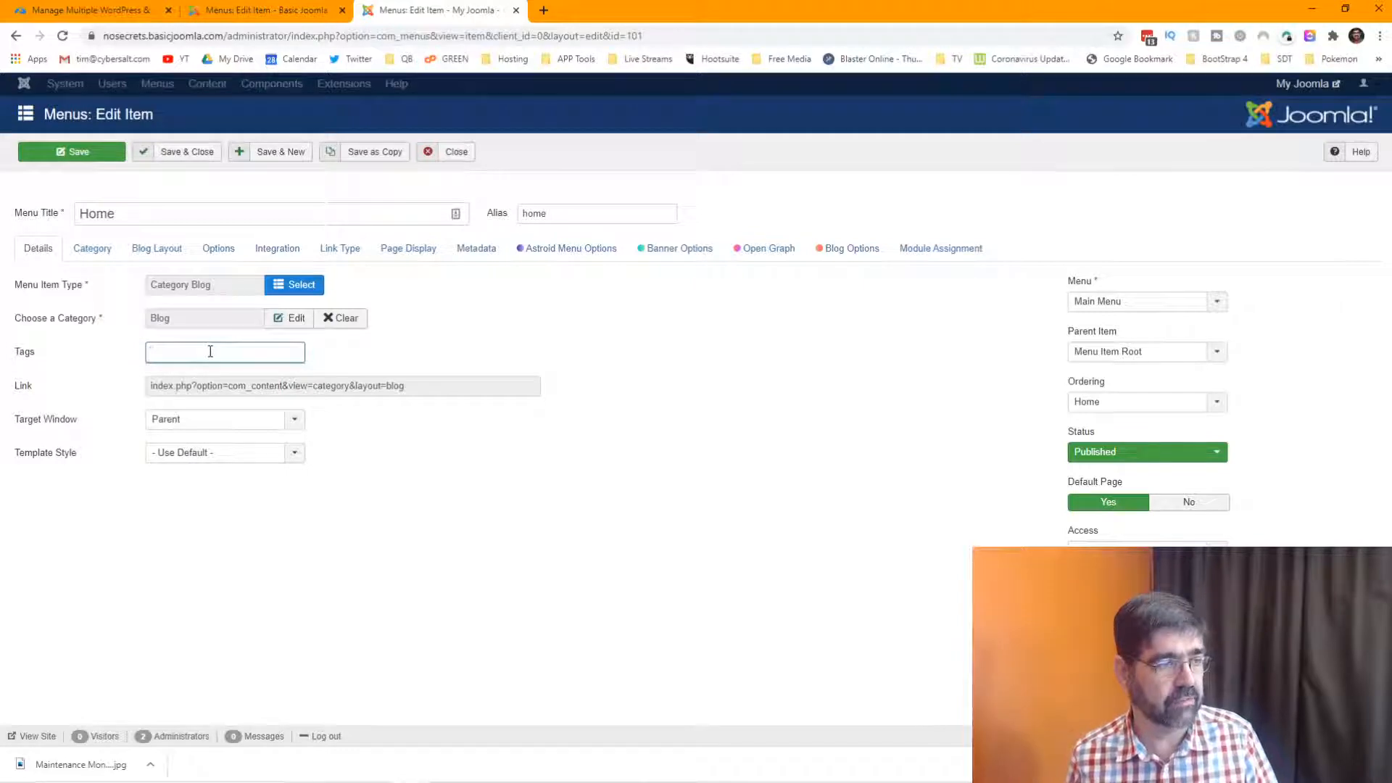
# Switch the Home item's type to Tags > Compact List of Tagged Items
pyautogui.click(276, 286)
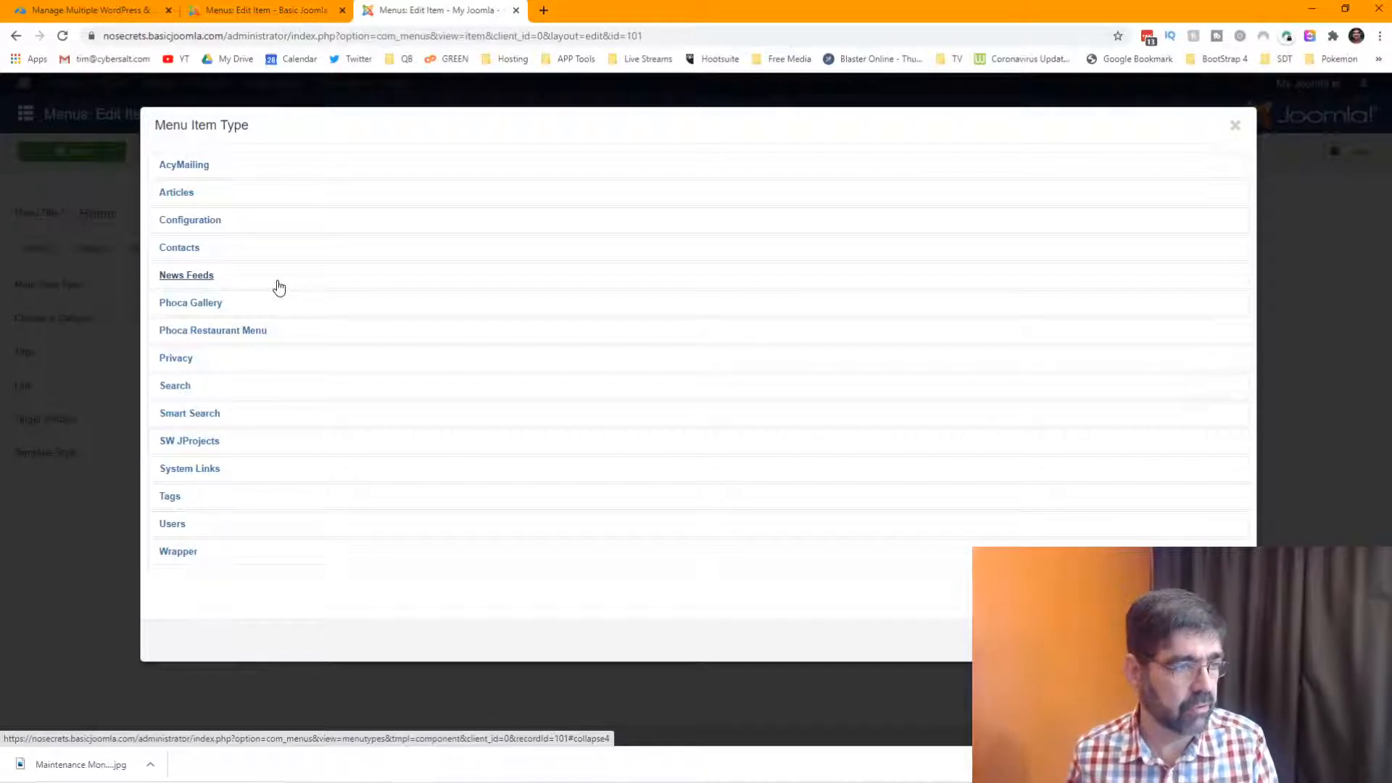
pyautogui.click(176, 195)
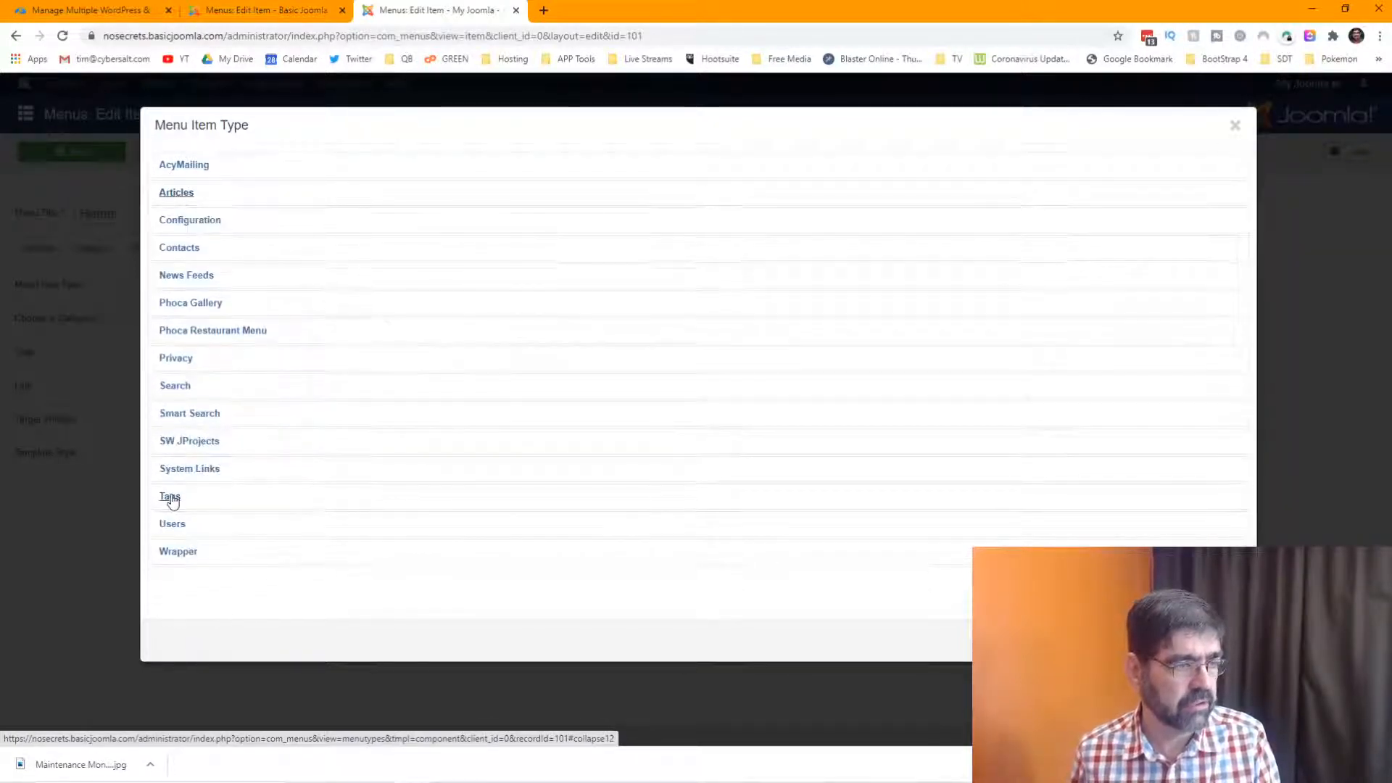
pyautogui.click(170, 497)
pyautogui.scroll(-1, 230, 461)
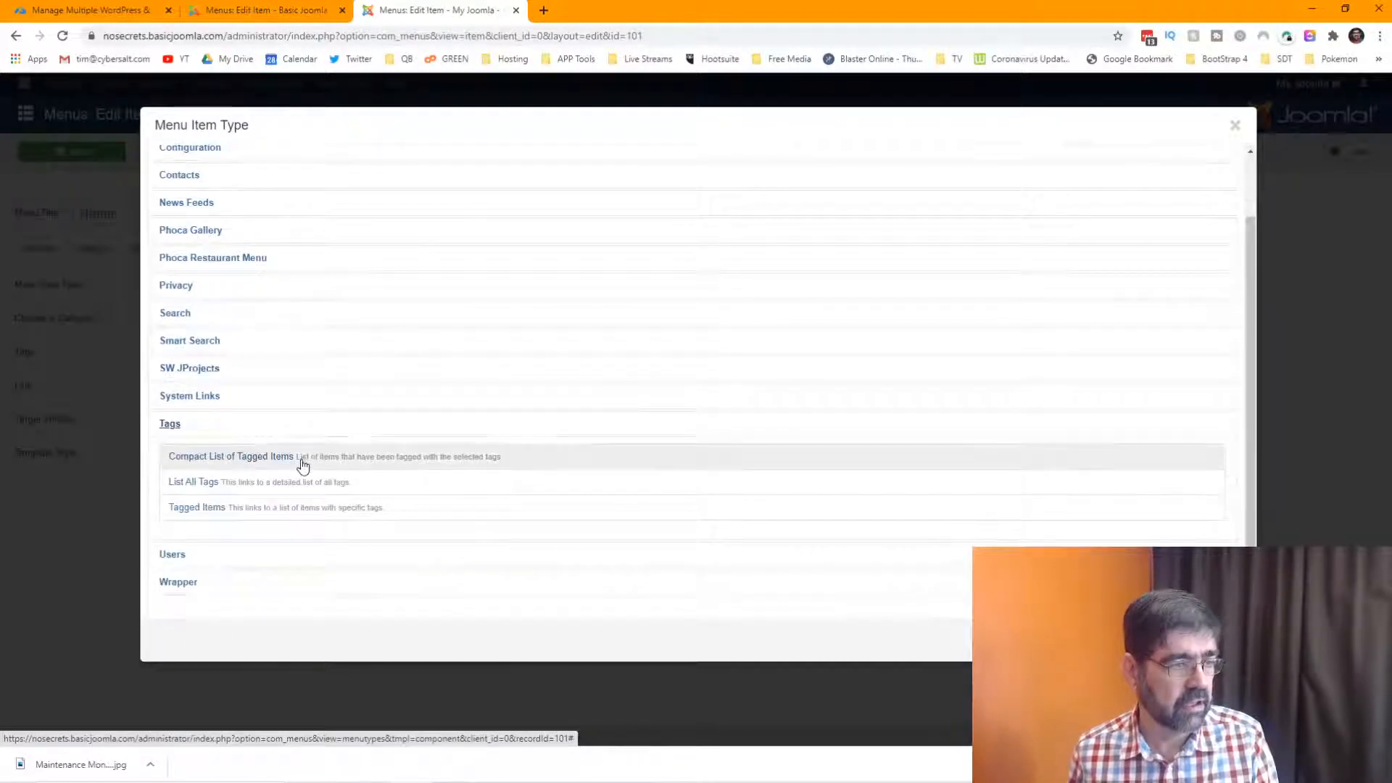
pyautogui.click(208, 458)
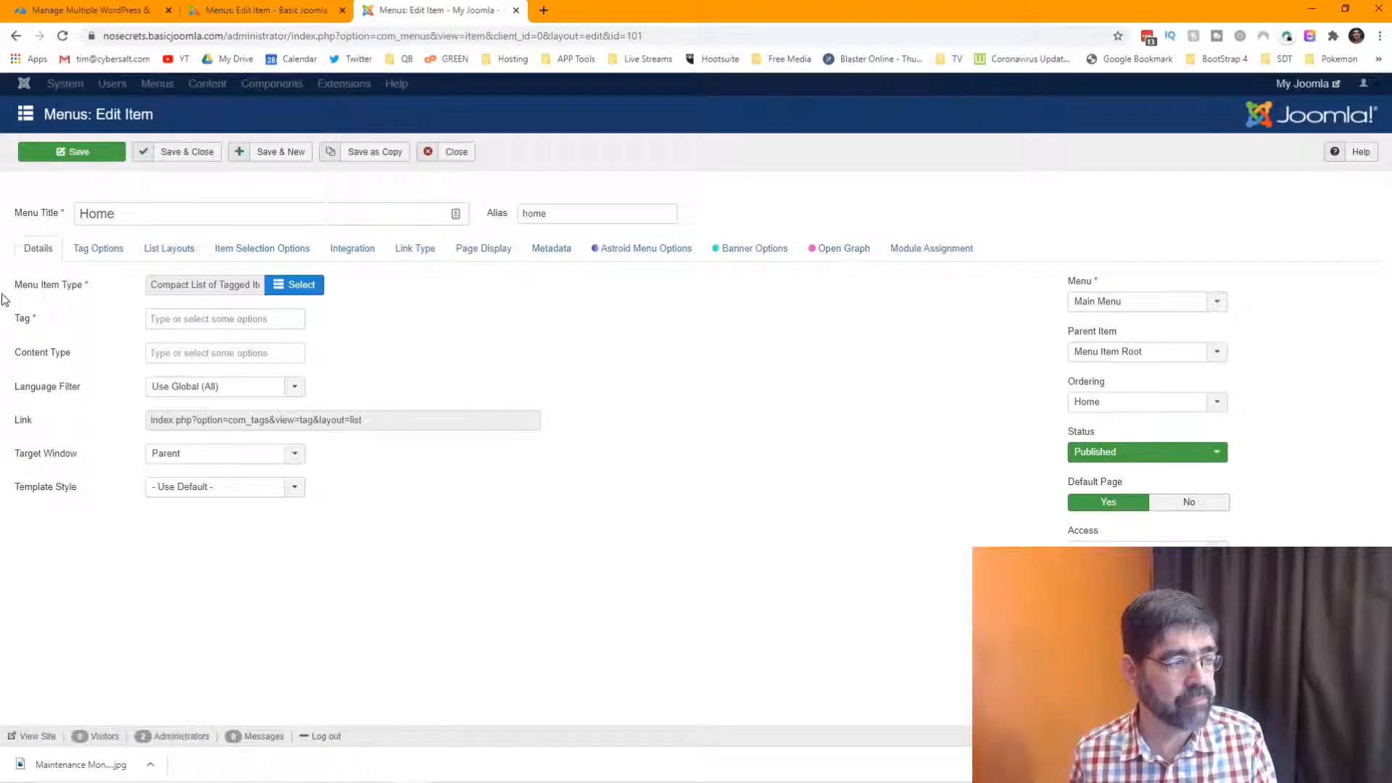
# Set the Home item's Content Type to Article, leaving the required Tag field empty
pyautogui.click(192, 320)
pyautogui.click(52, 330)
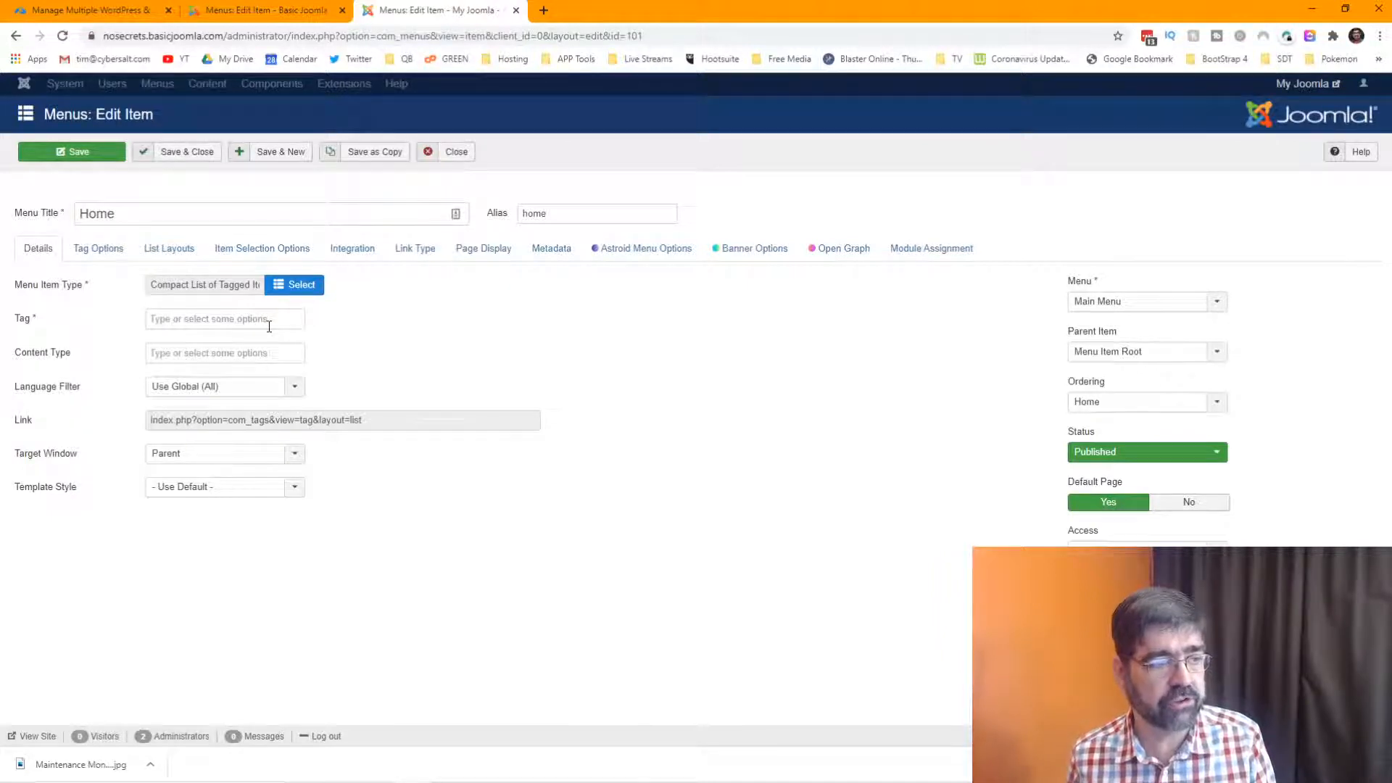
pyautogui.click(214, 351)
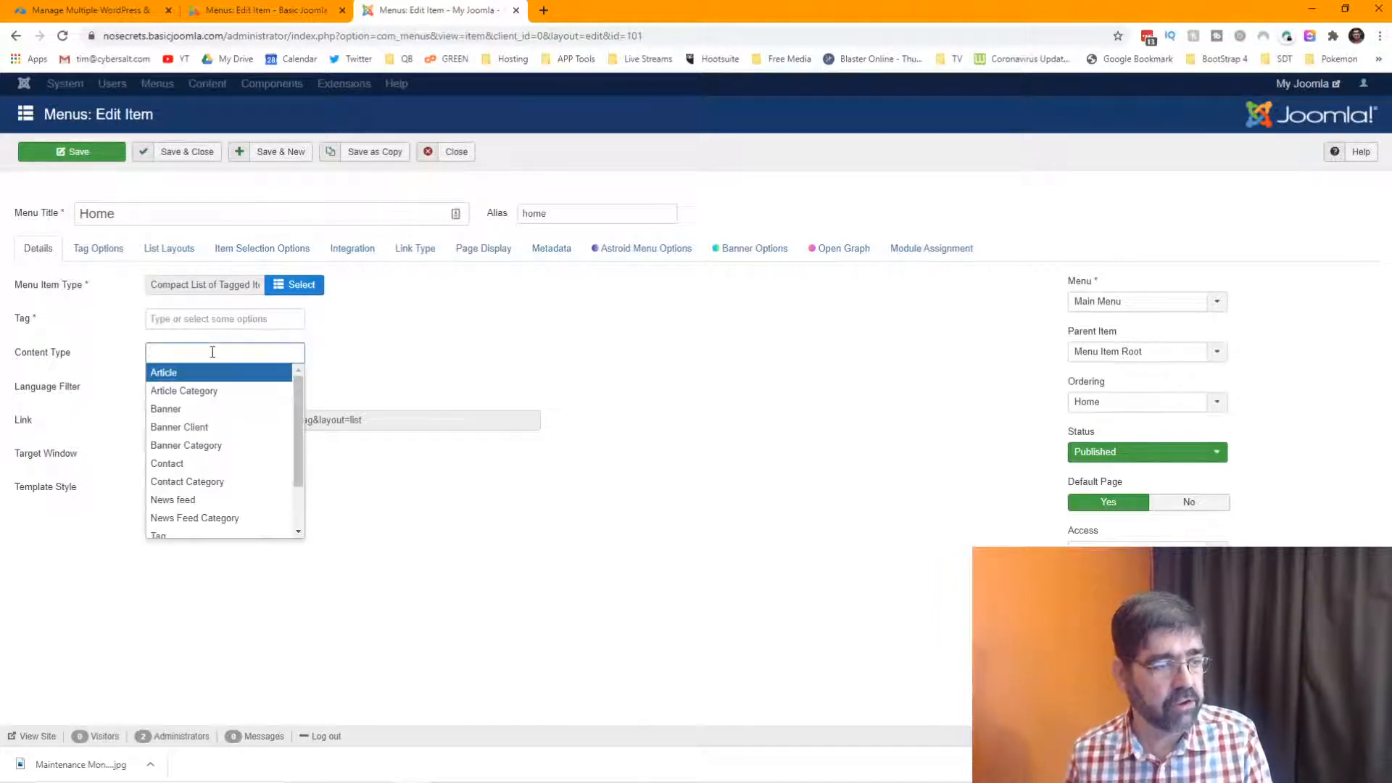
pyautogui.click(194, 375)
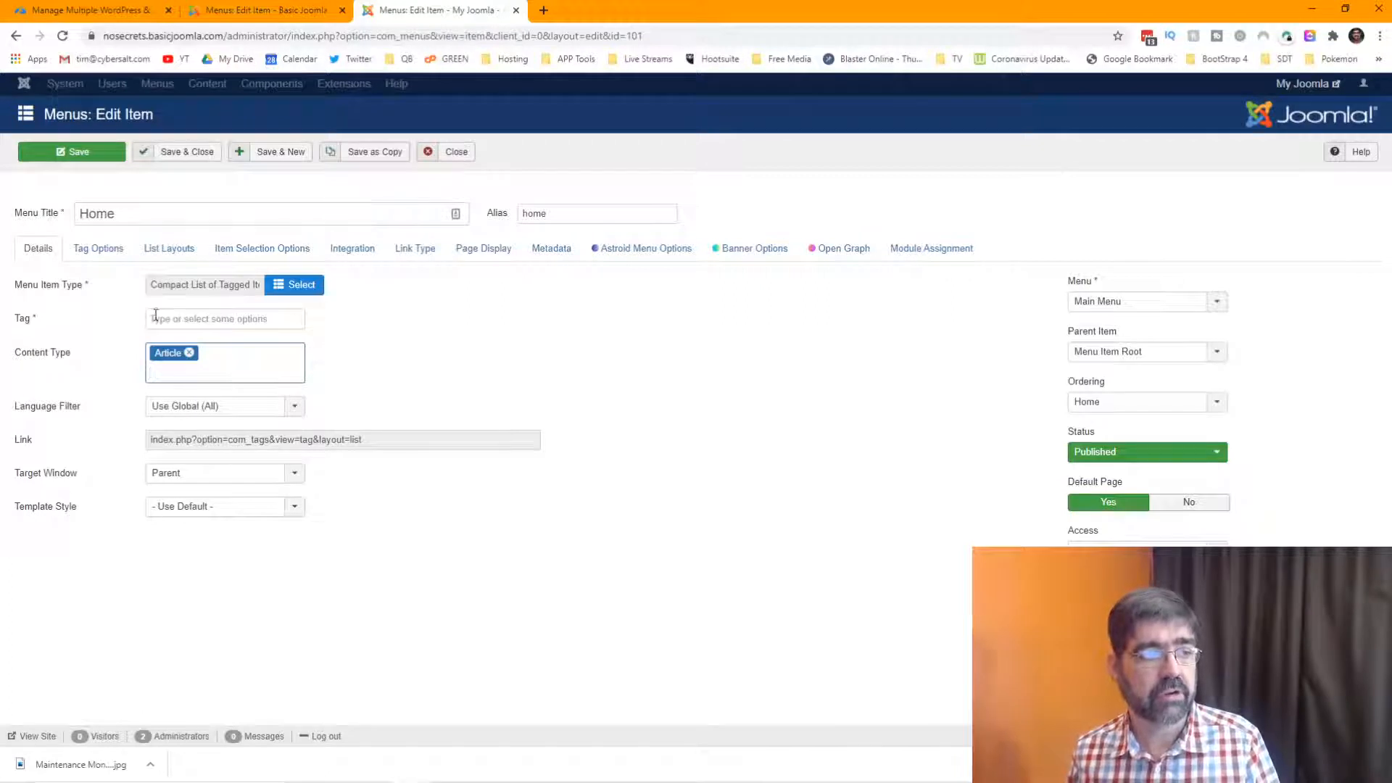
pyautogui.click(248, 317)
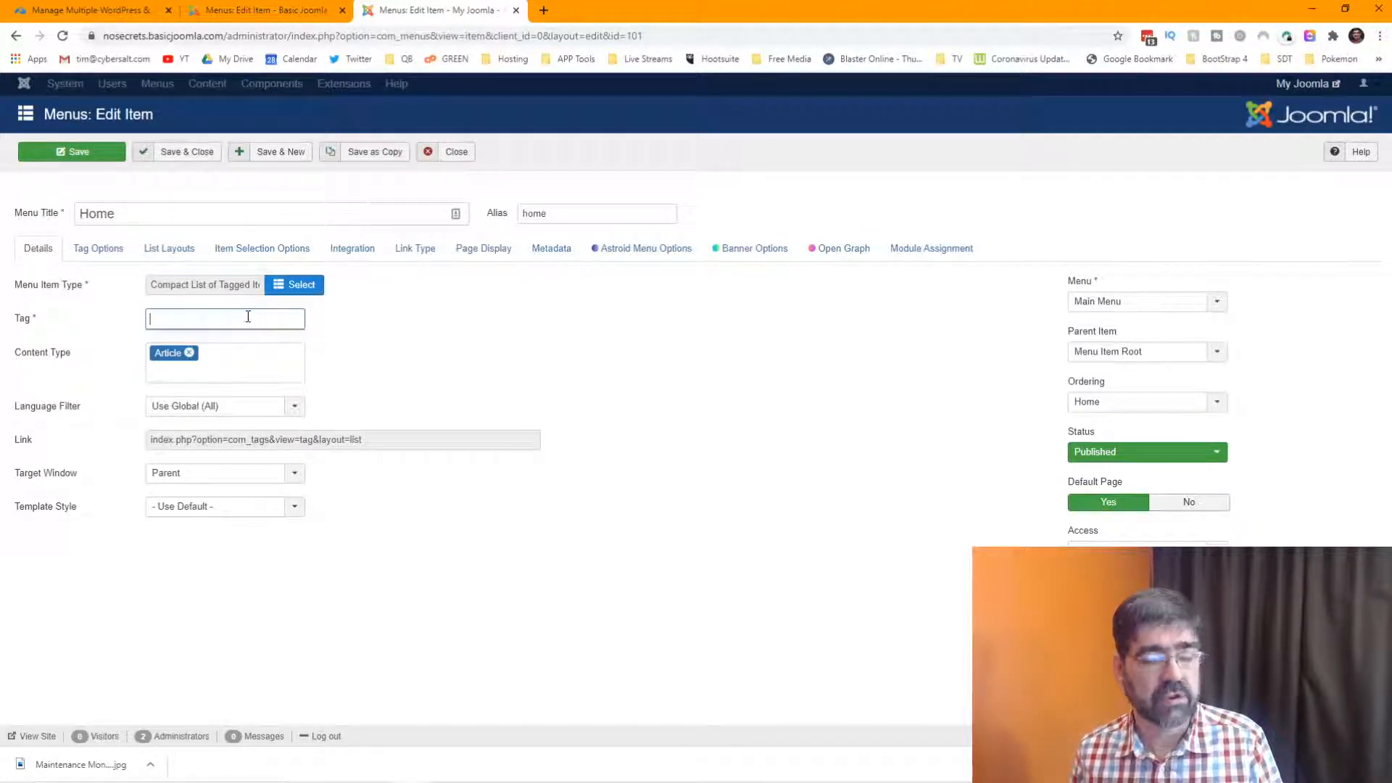
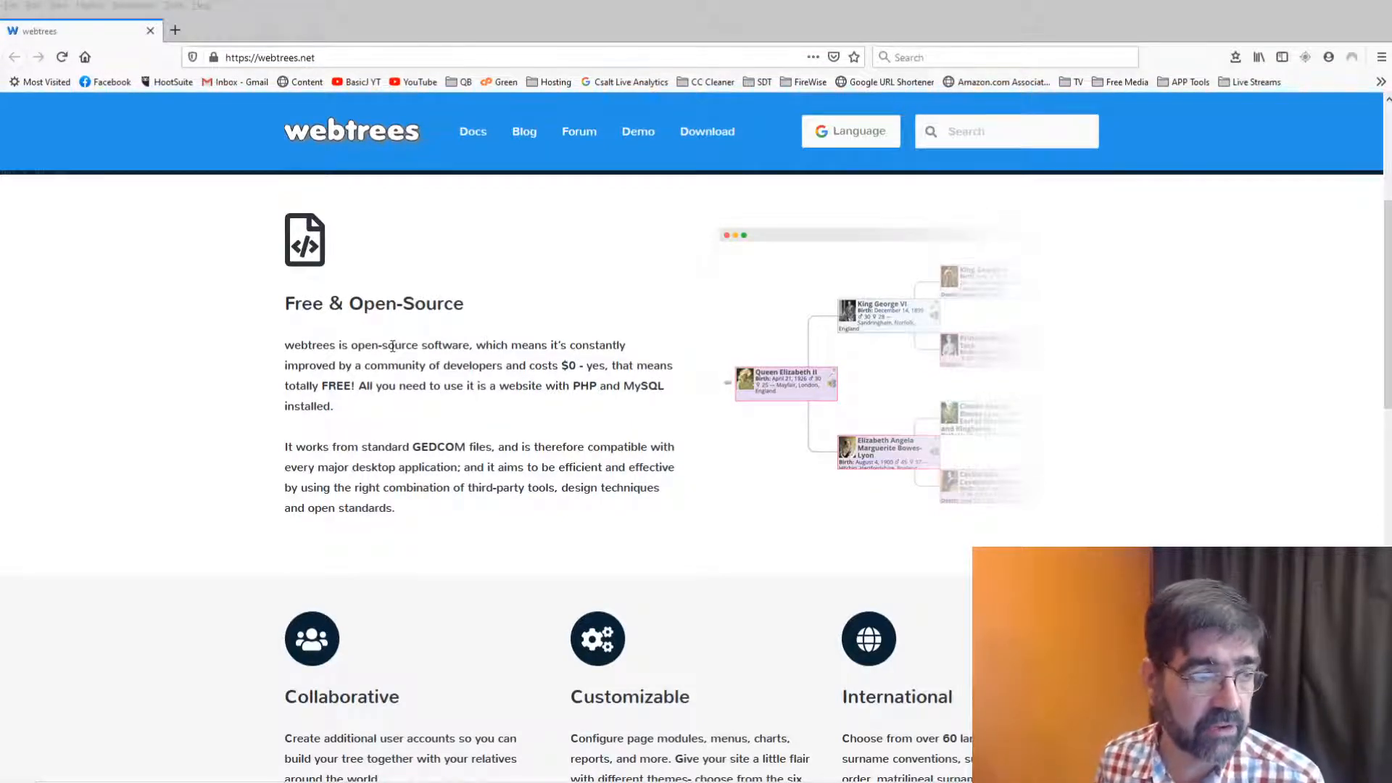
# Open the webtrees Gallery and look through the first example family-tree site
pyautogui.click(638, 138)
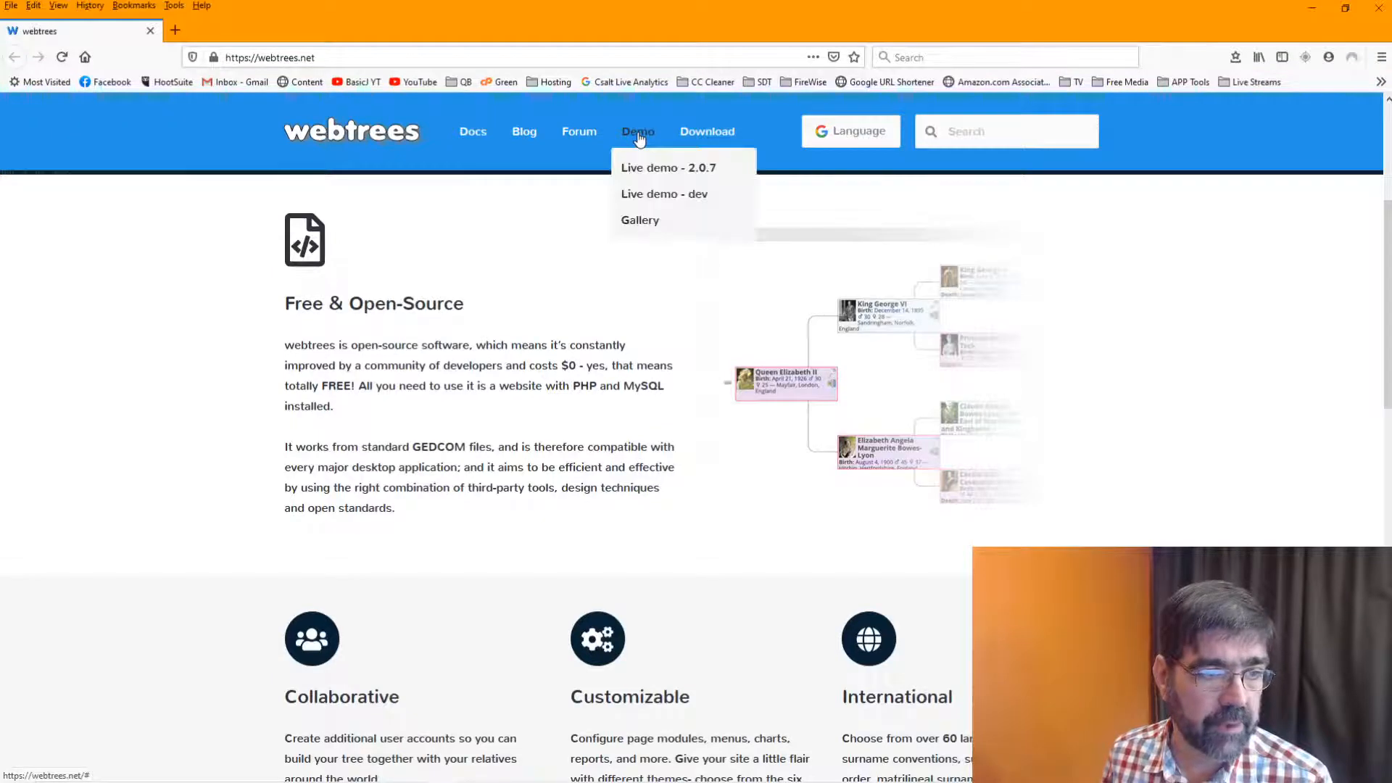
pyautogui.click(641, 221)
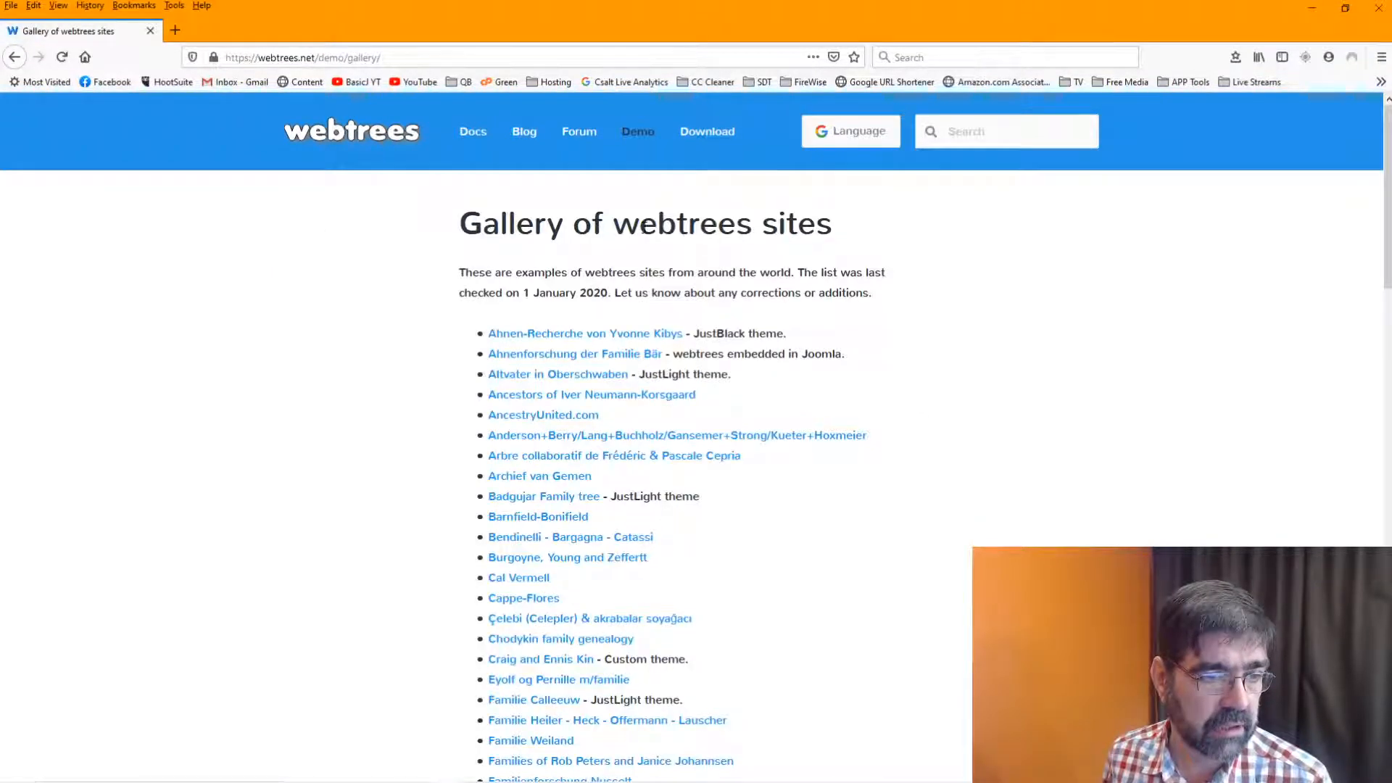
pyautogui.click(559, 335)
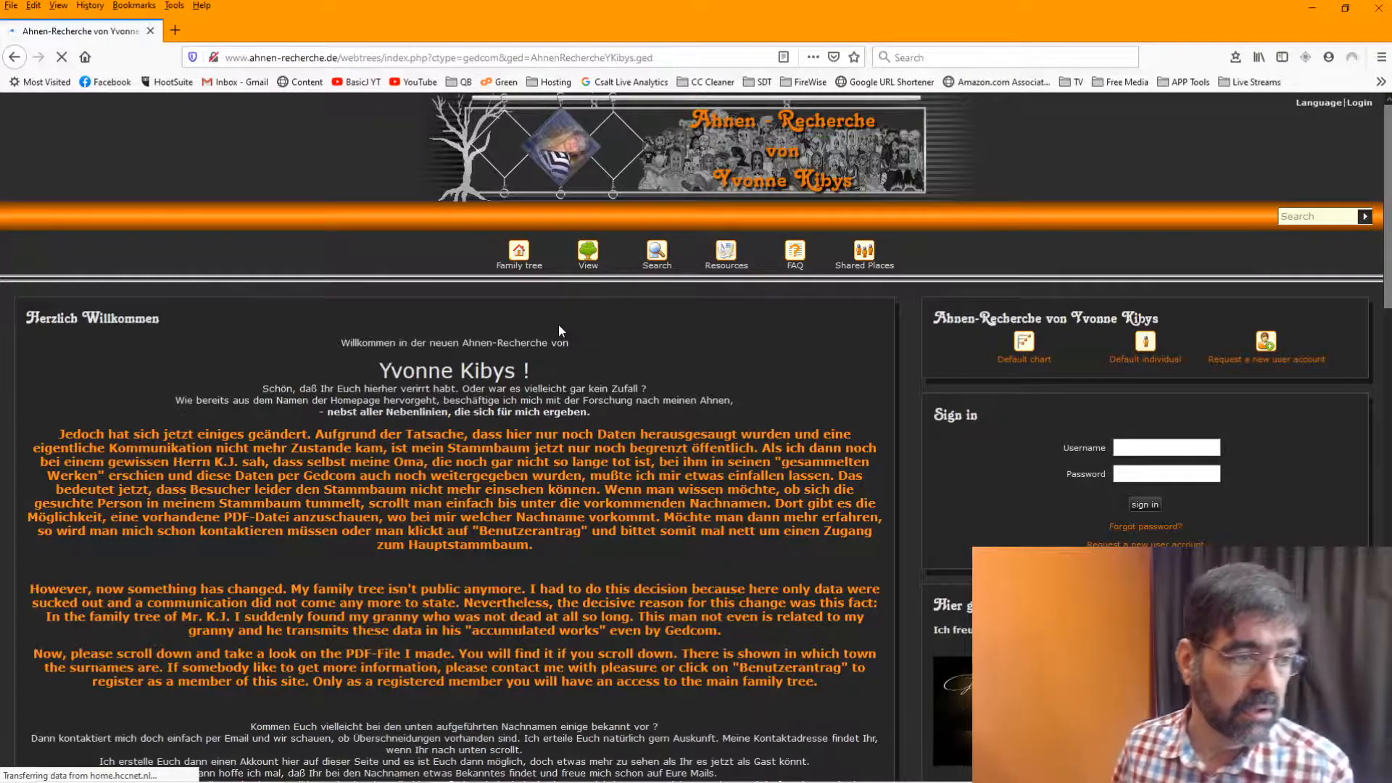
pyautogui.scroll(-6, 563, 322)
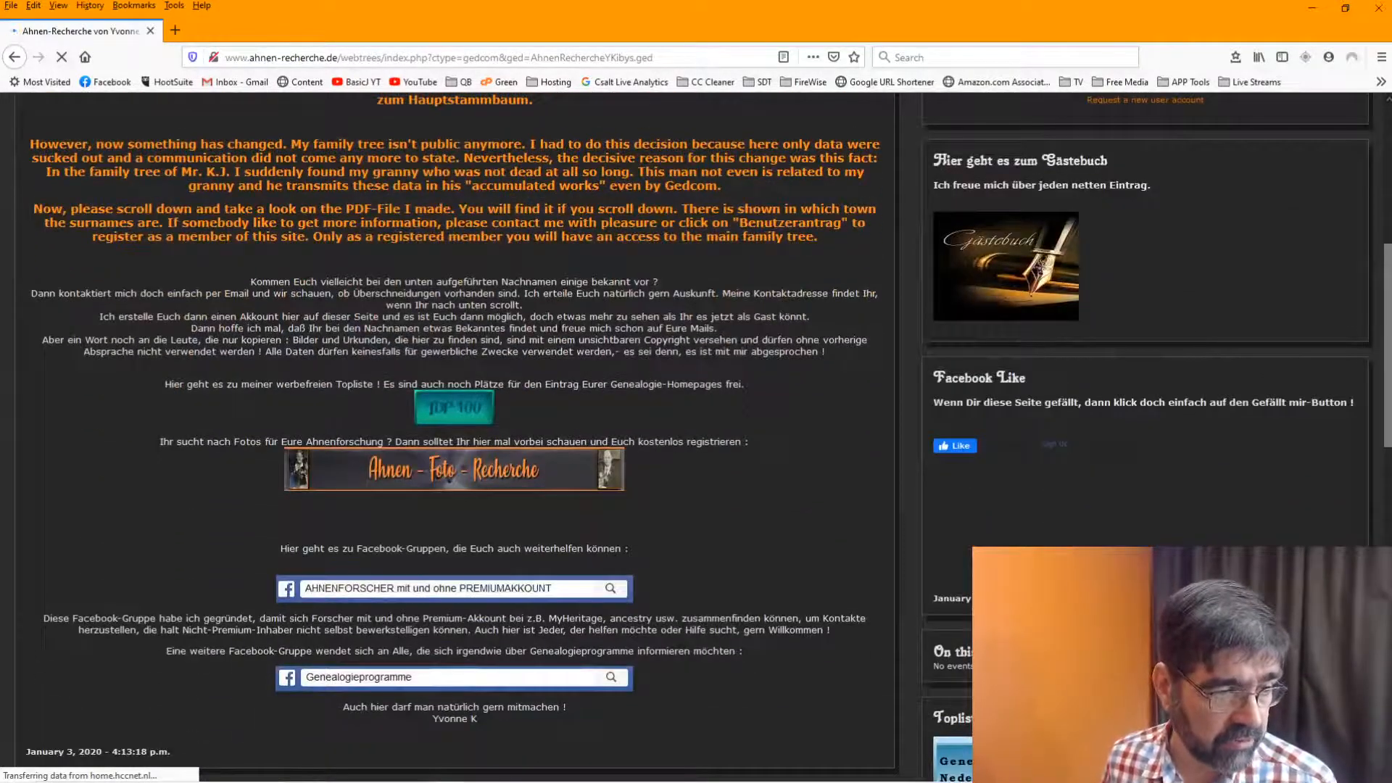
pyautogui.hotkey('alt', 'Left')
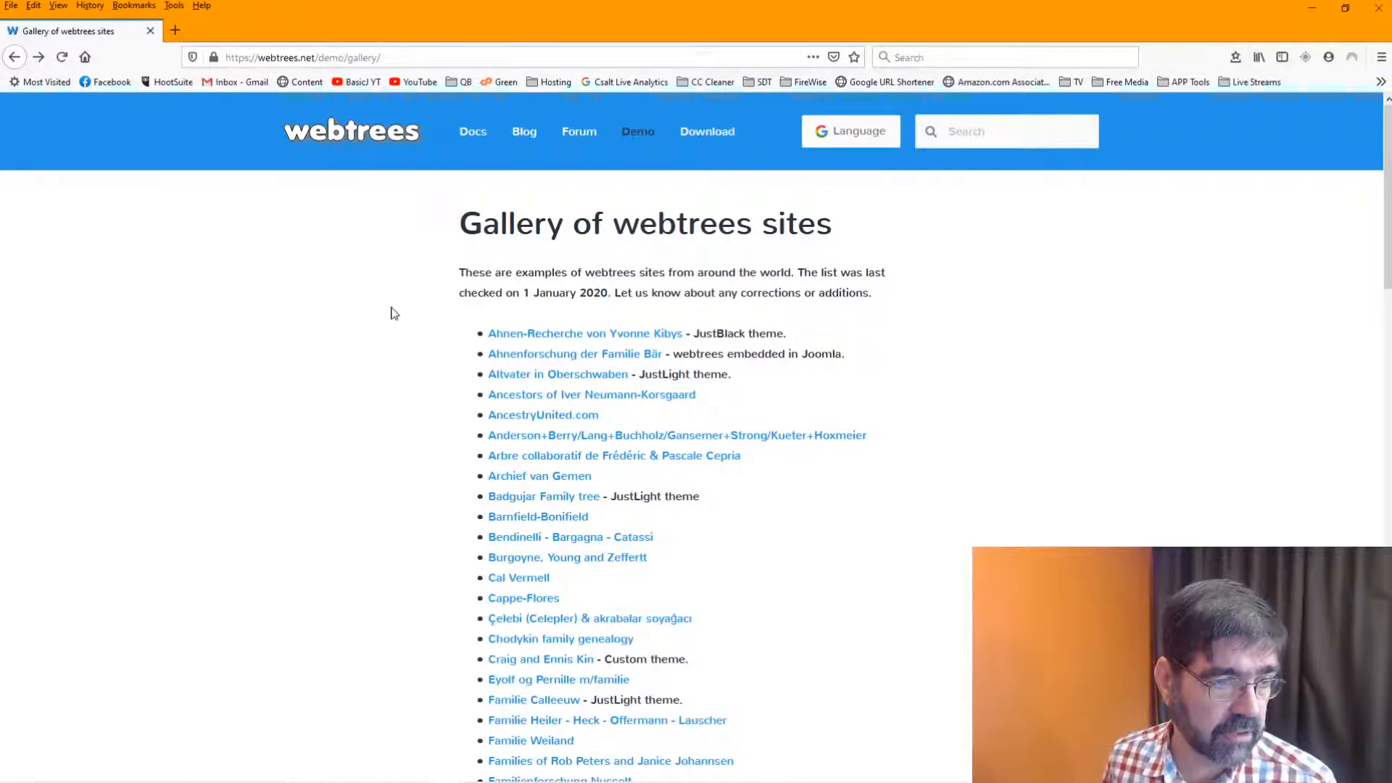
# Browse the AncestryUnited.com example site, then return to the gallery list
pyautogui.click(536, 416)
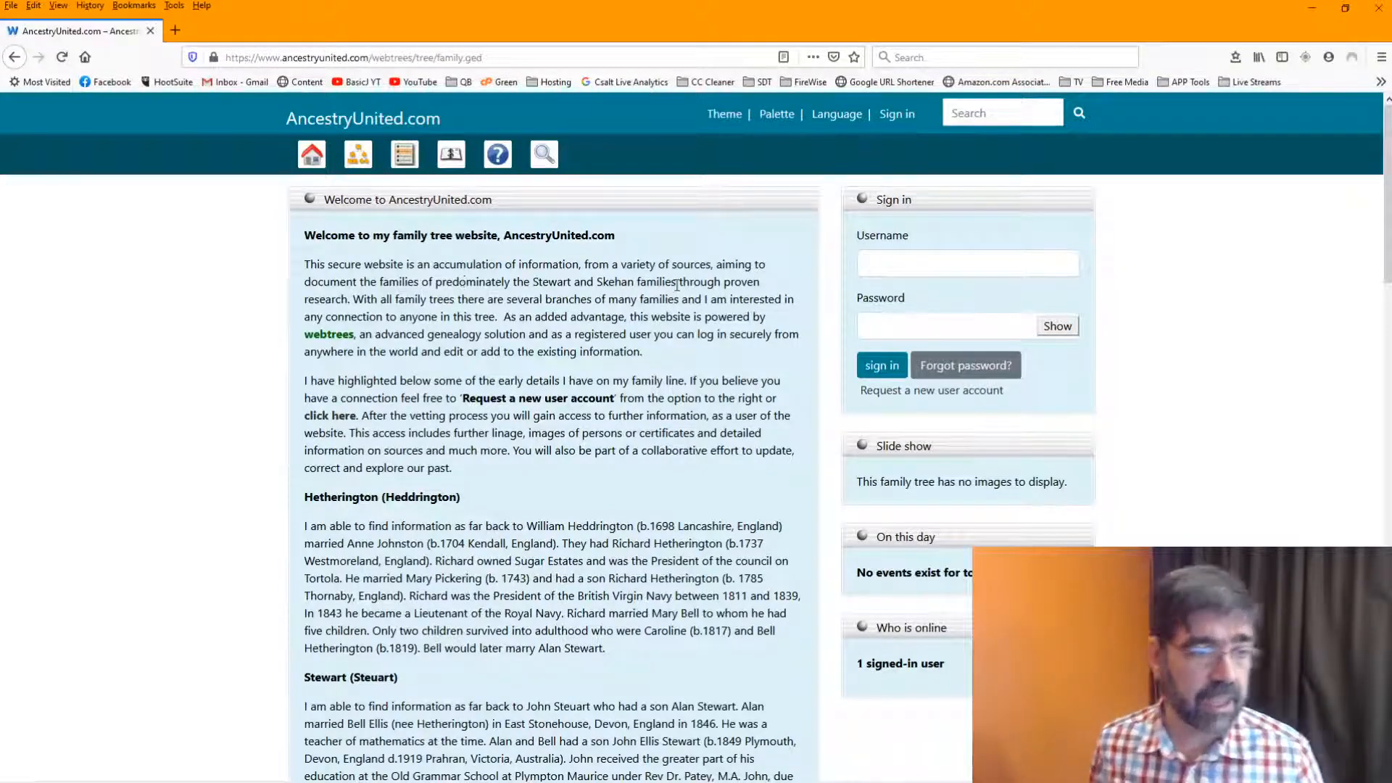
pyautogui.scroll(-8, 675, 286)
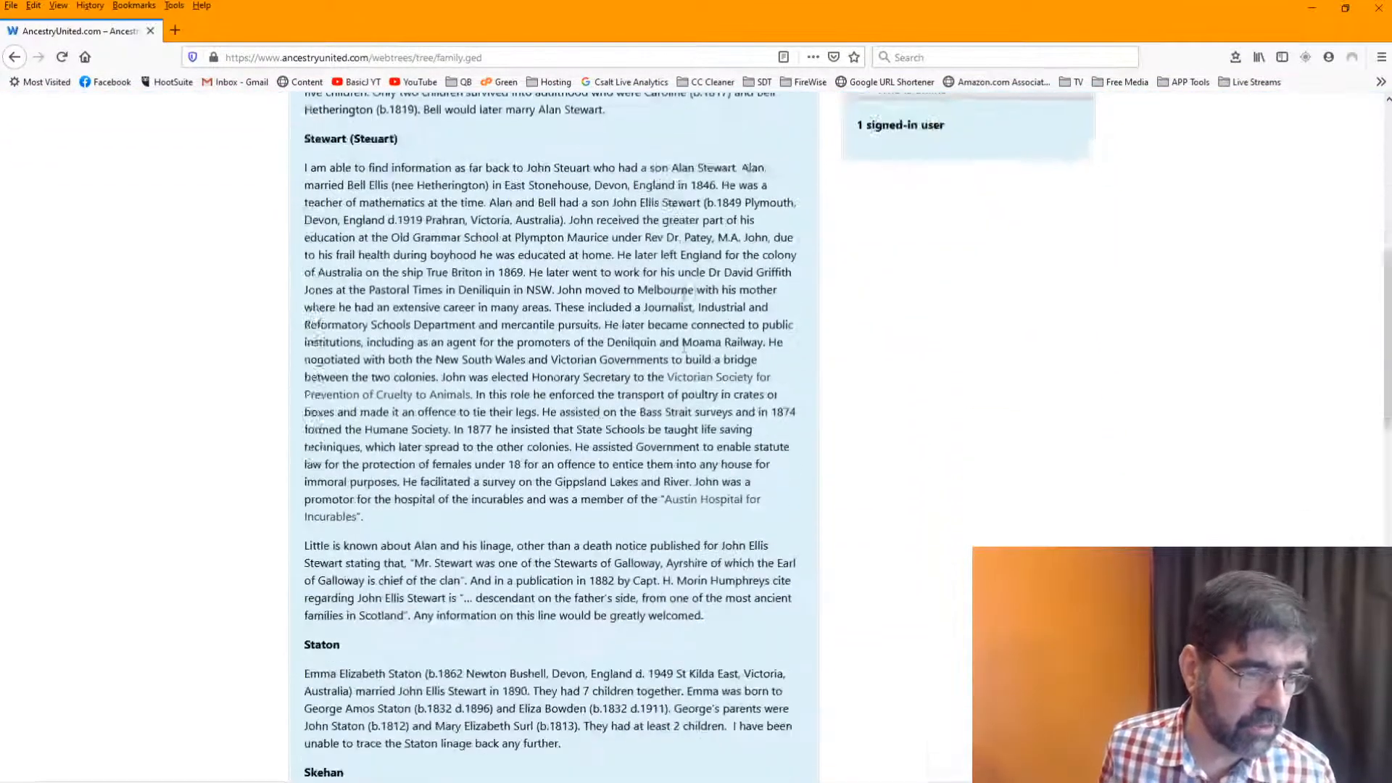
pyautogui.scroll(8, 684, 293)
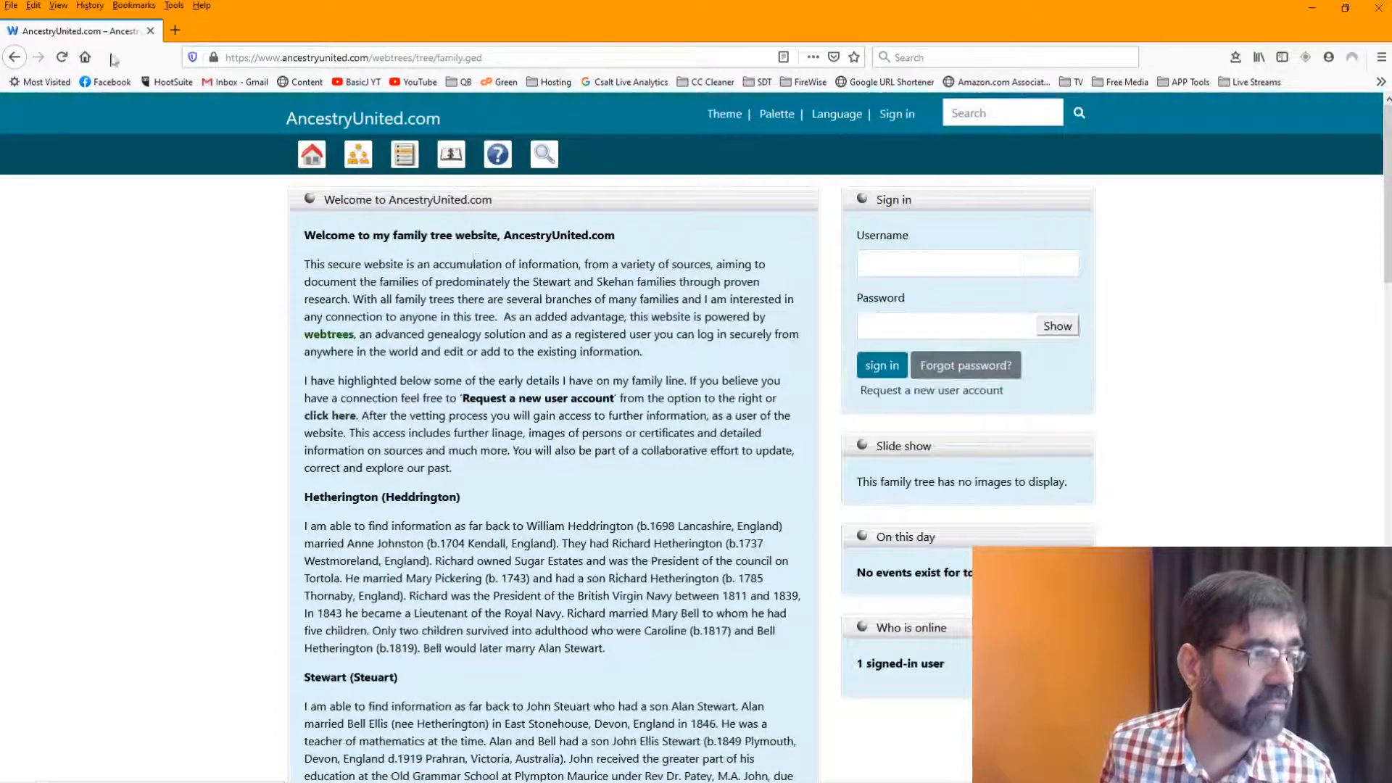
pyautogui.click(15, 63)
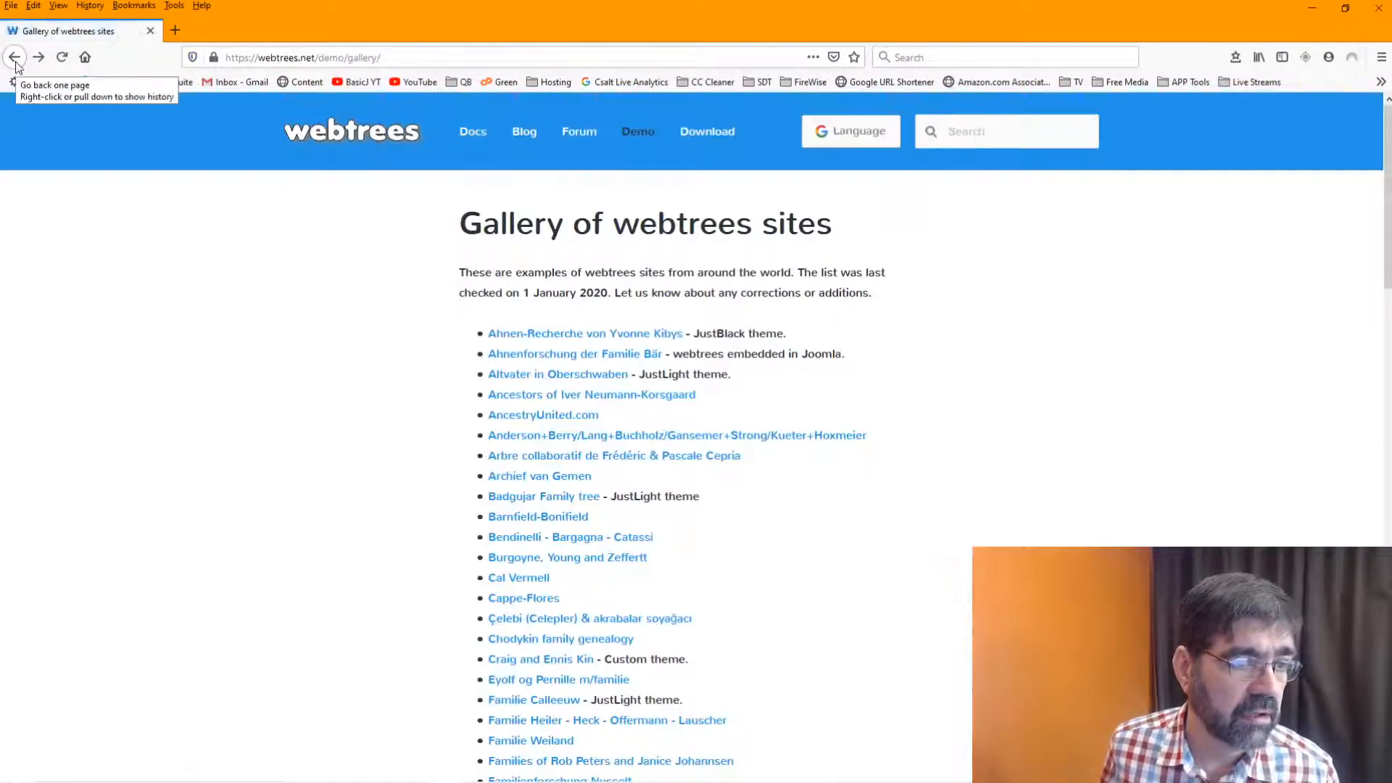
pyautogui.click(627, 136)
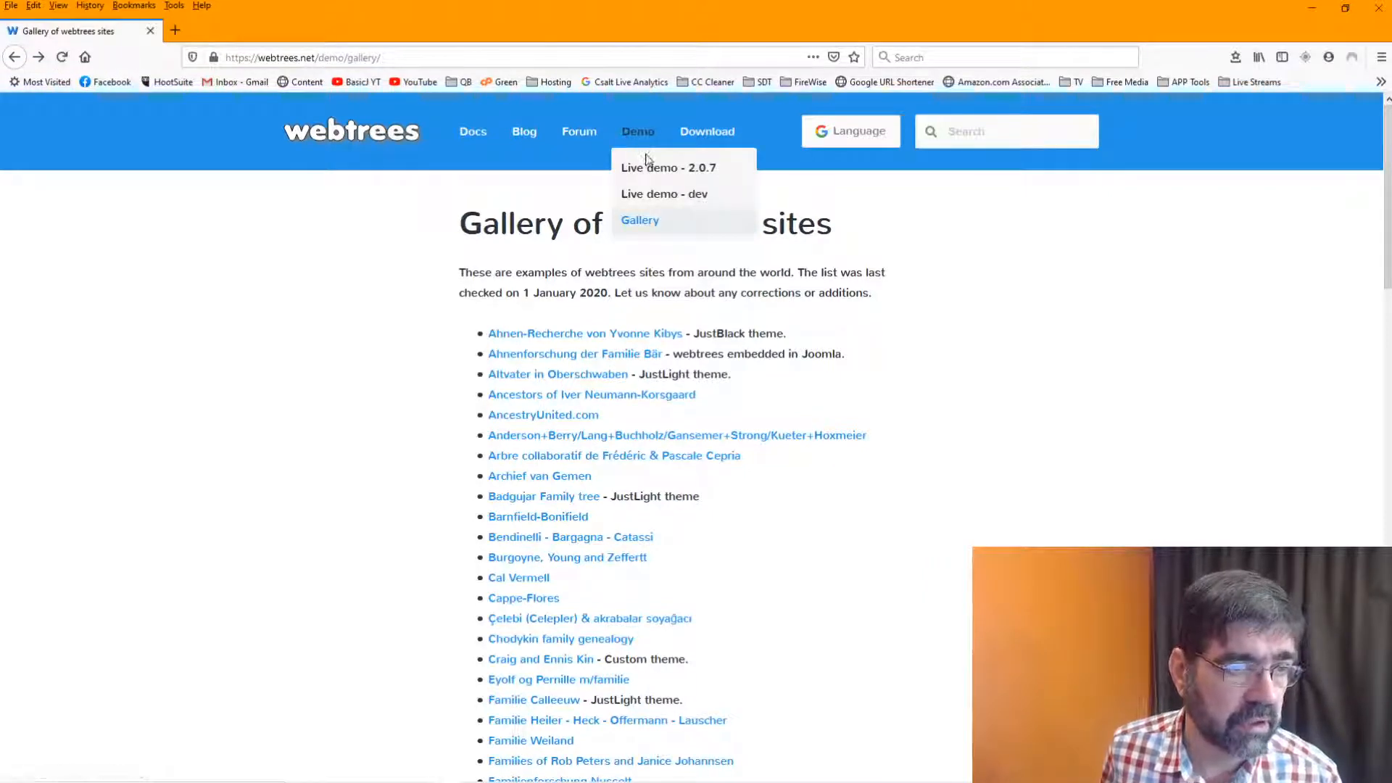
# Launch the webtrees 2.0.7 live demo and open Augustus the Younger's page from Statistics
pyautogui.click(649, 170)
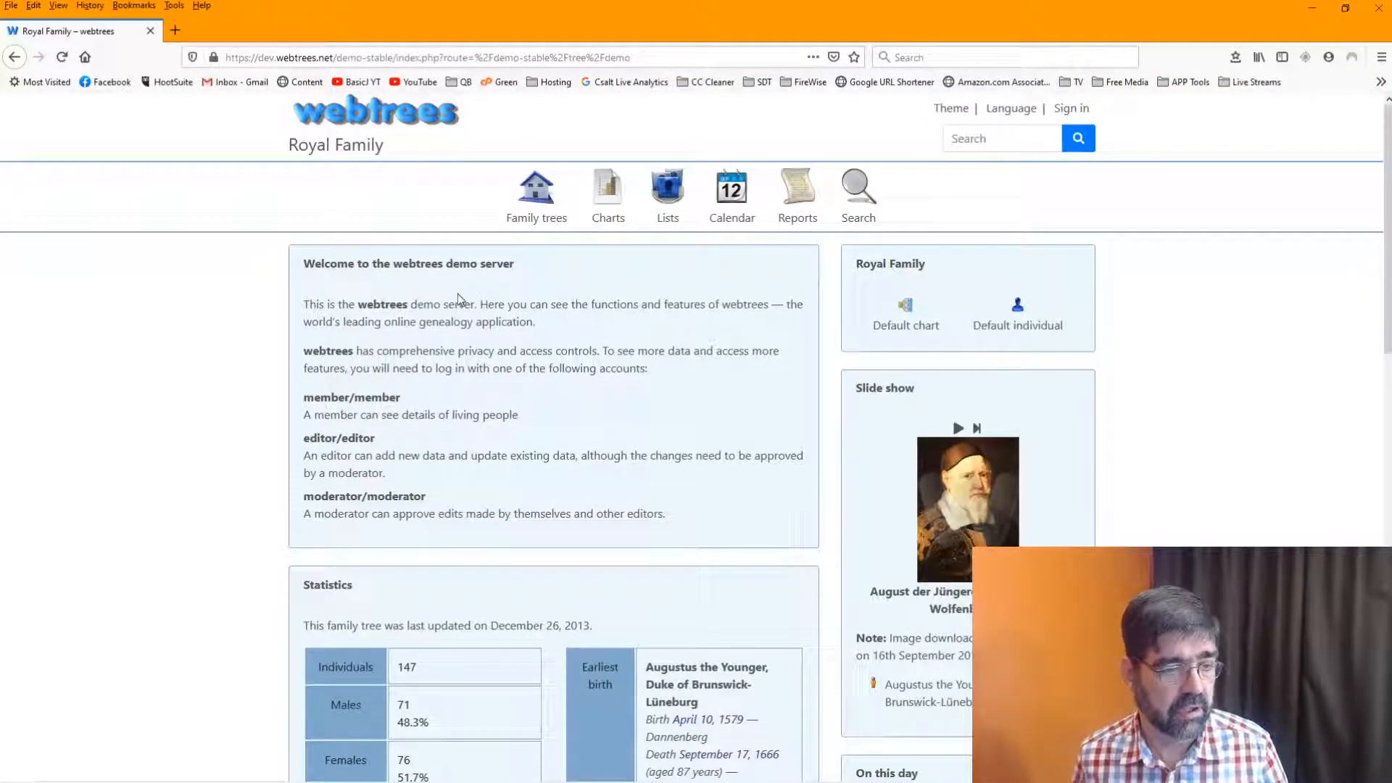
pyautogui.scroll(-4, 458, 294)
pyautogui.scroll(-1, 447, 284)
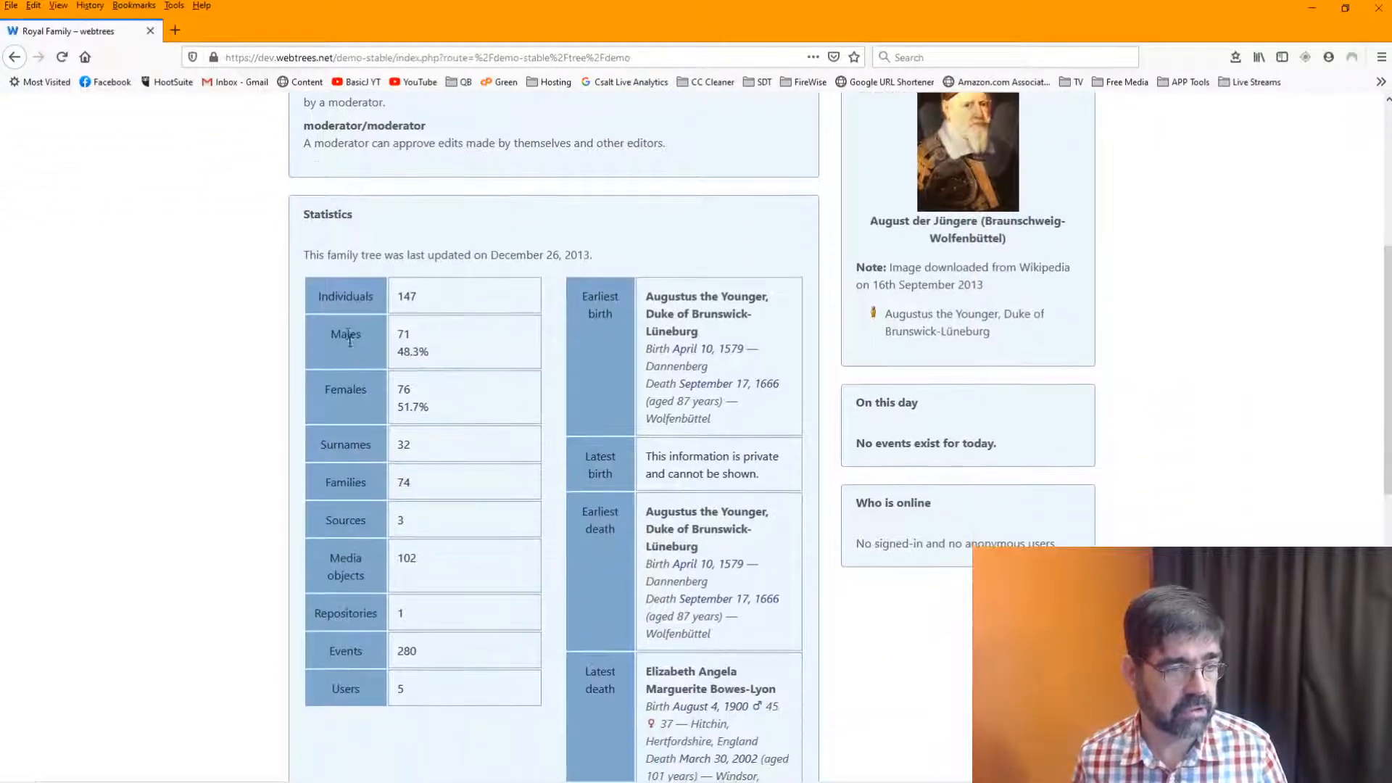
pyautogui.click(715, 321)
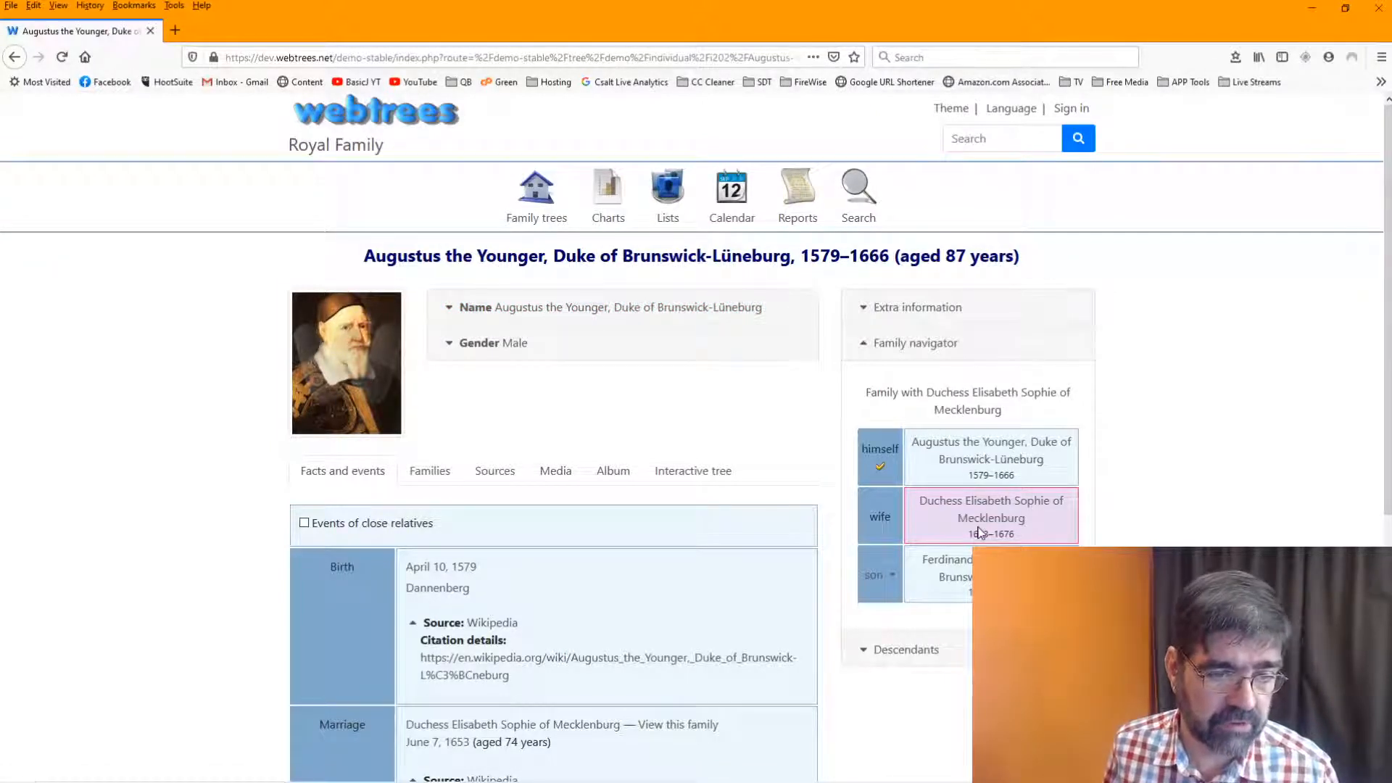
# Expand Augustus's descendants tree through Ferdinand Albert II, Sophie Antoinette, Ernest I and Bertha Ernestine
pyautogui.click(892, 578)
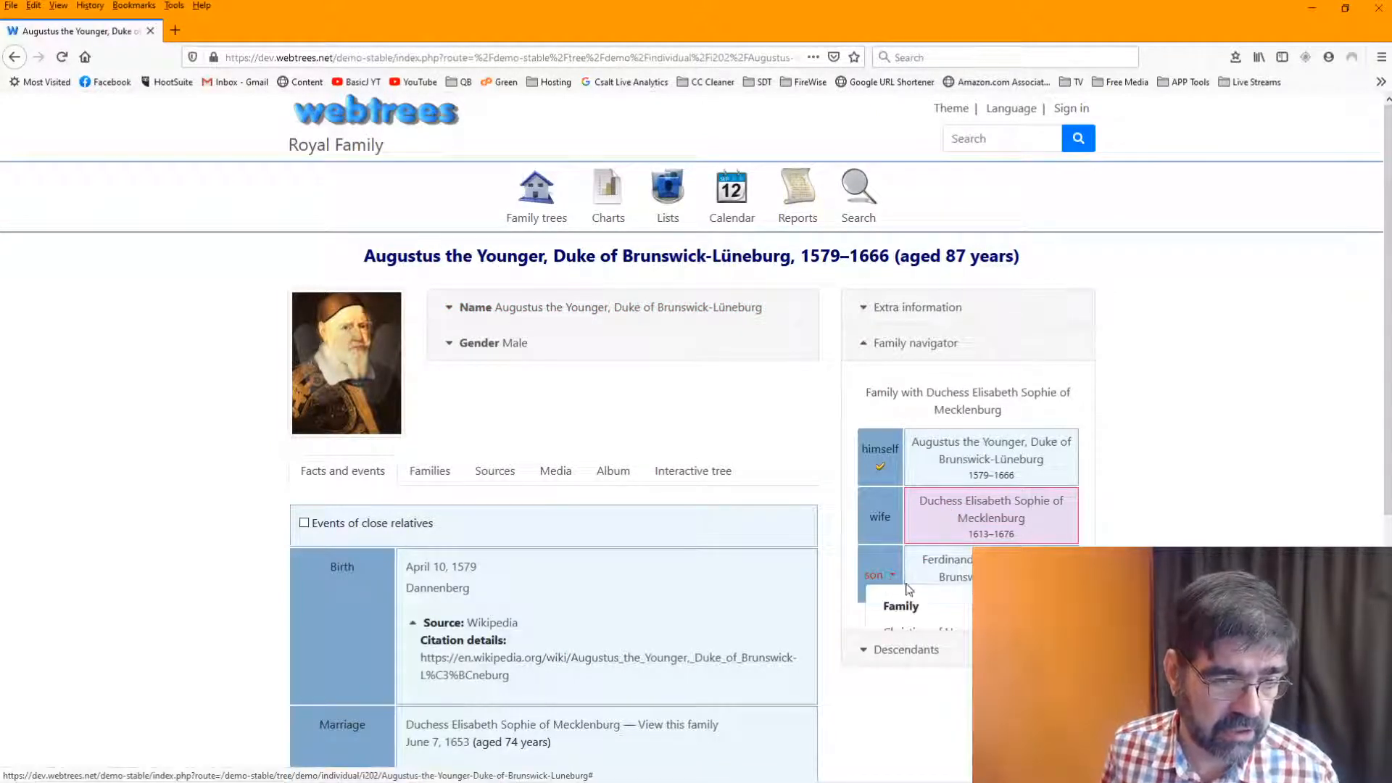
pyautogui.scroll(-1, 928, 582)
pyautogui.scroll(-2, 926, 573)
pyautogui.click(880, 501)
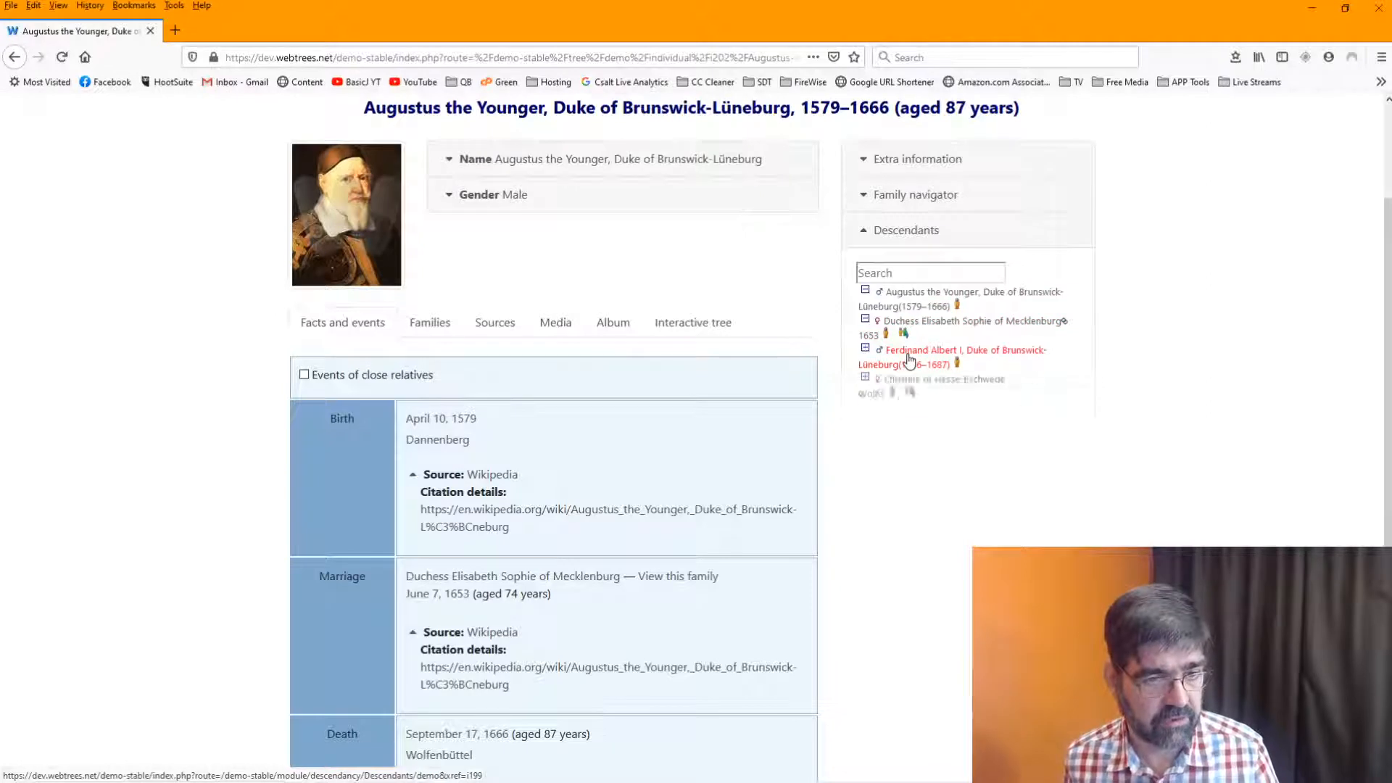
pyautogui.click(905, 396)
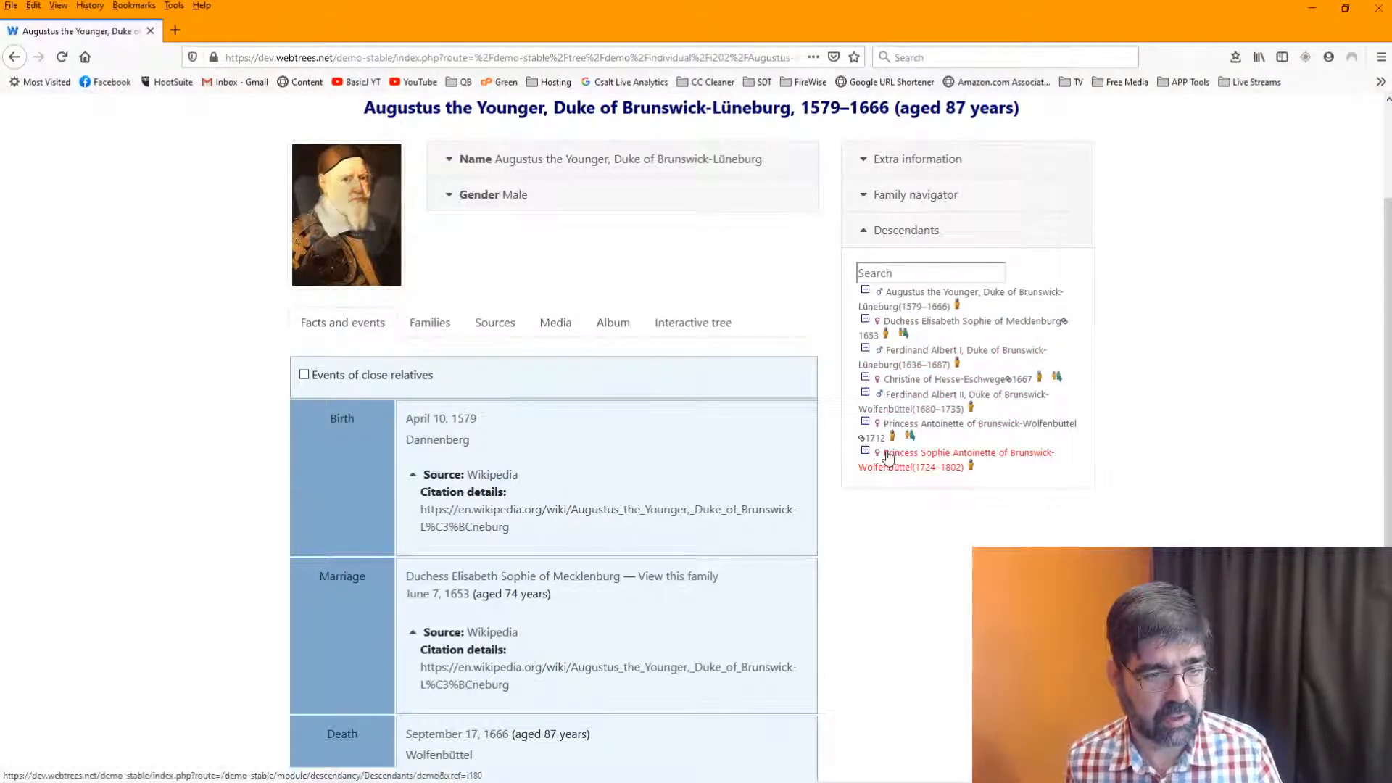
pyautogui.click(887, 453)
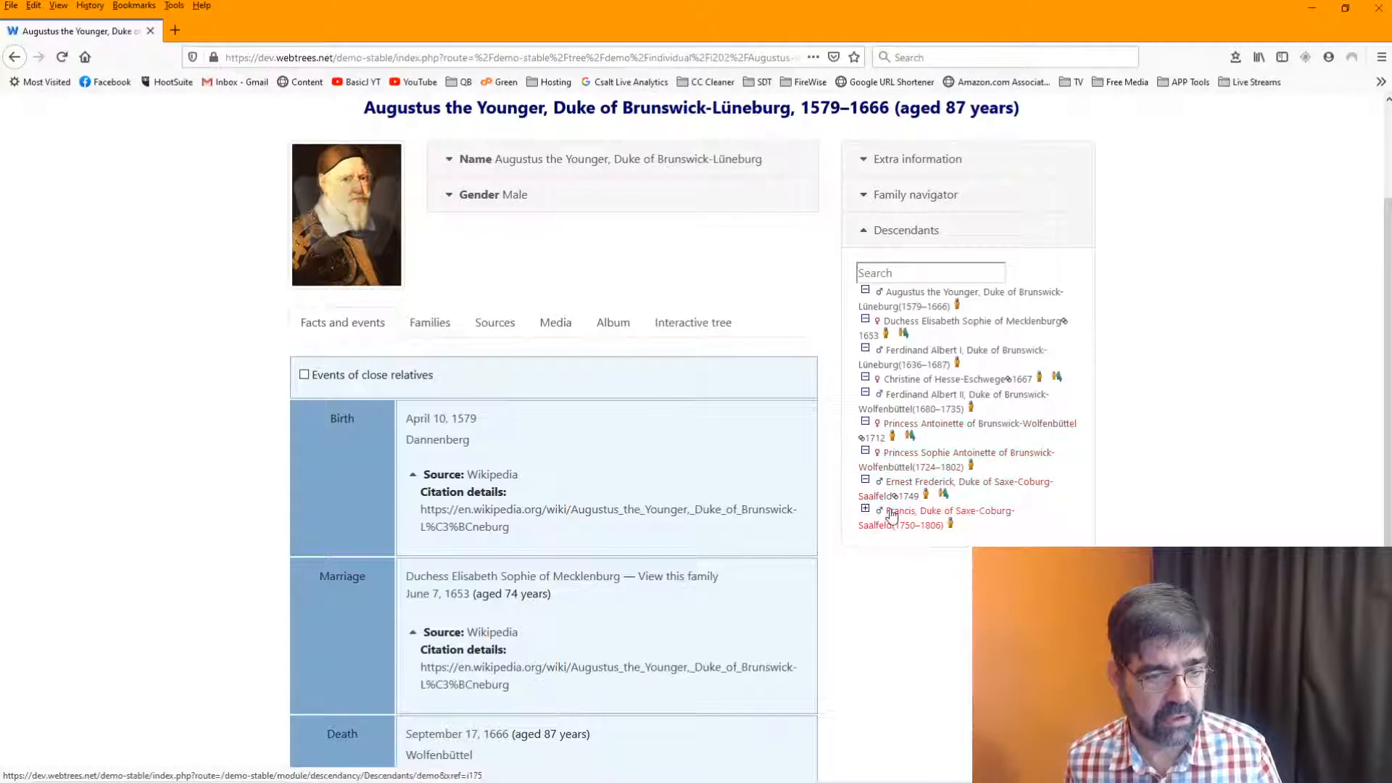
pyautogui.click(925, 628)
pyautogui.scroll(-3, 936, 580)
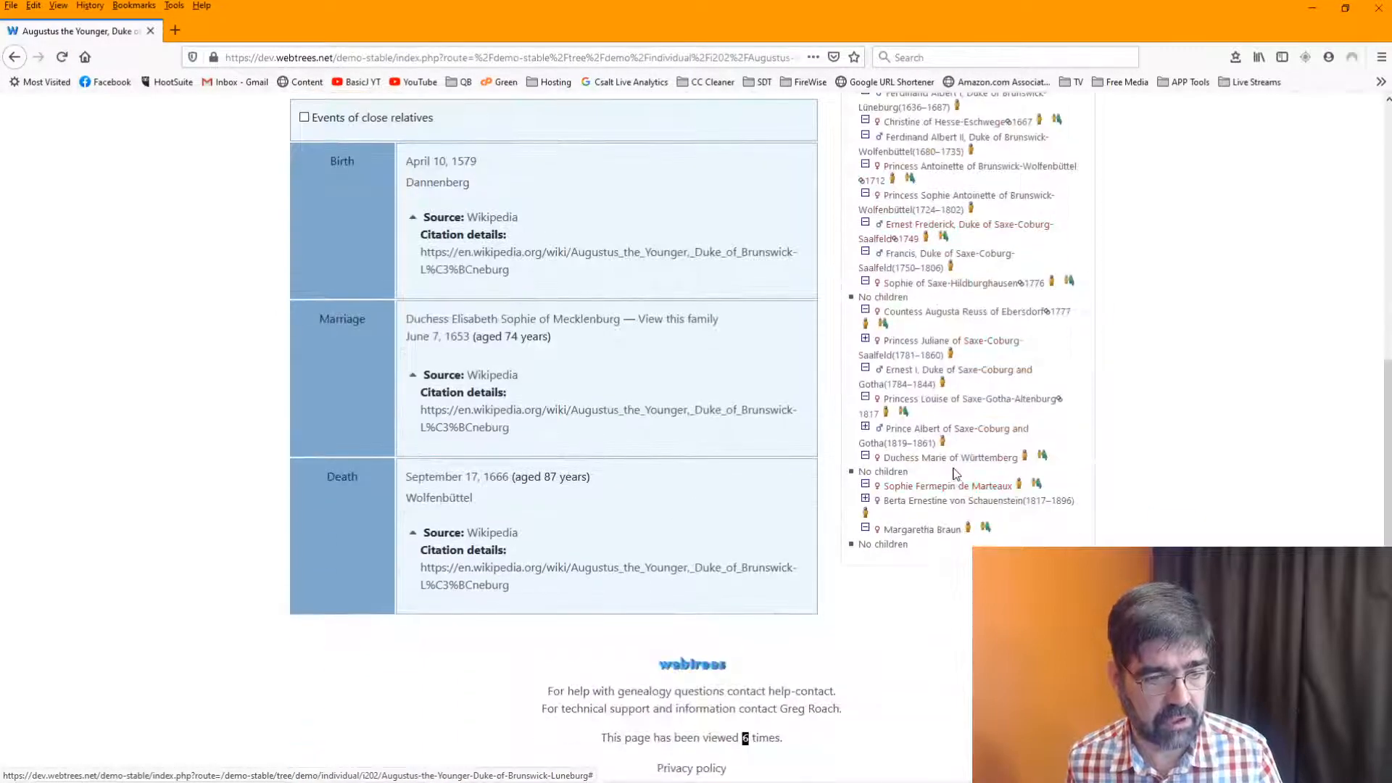
pyautogui.click(898, 502)
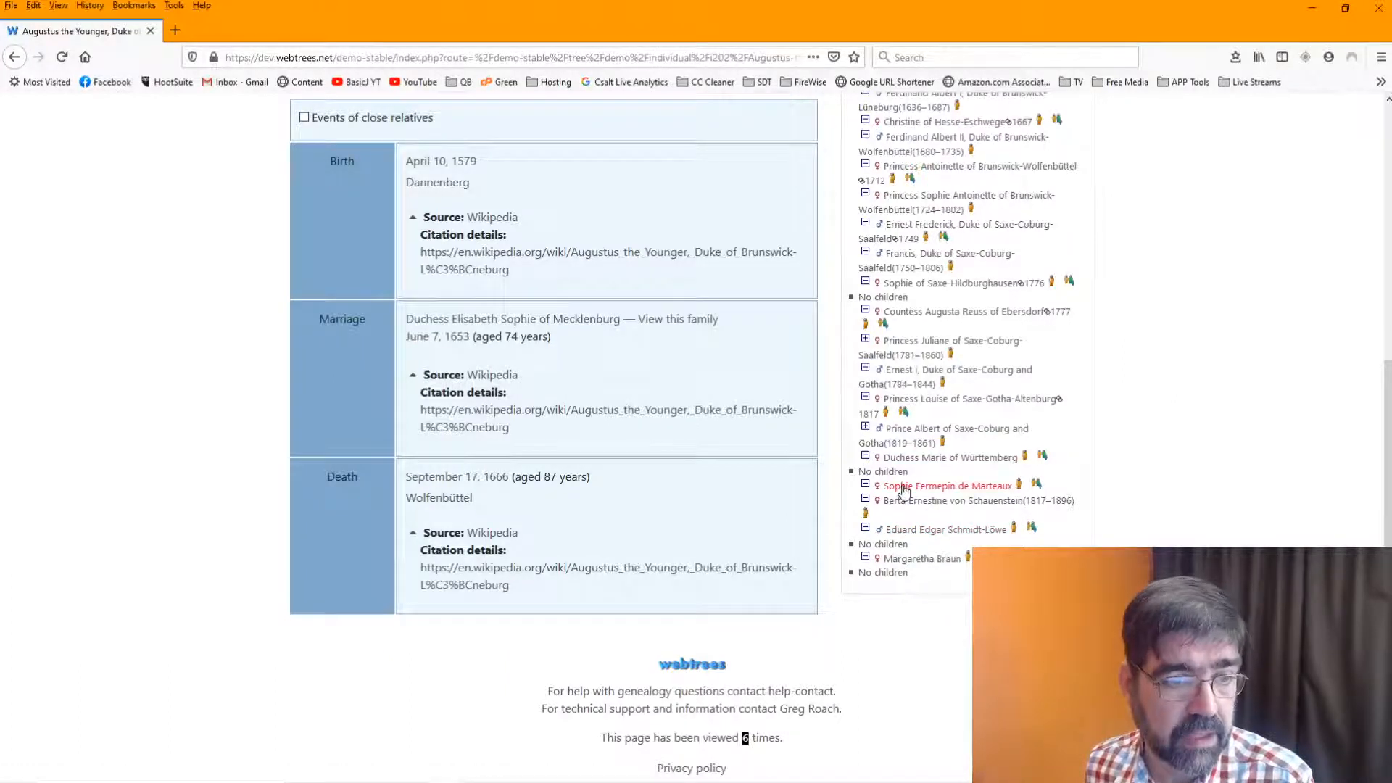
# Scroll over the expanded records, then go back to the Royal Family home page
pyautogui.scroll(3, 904, 491)
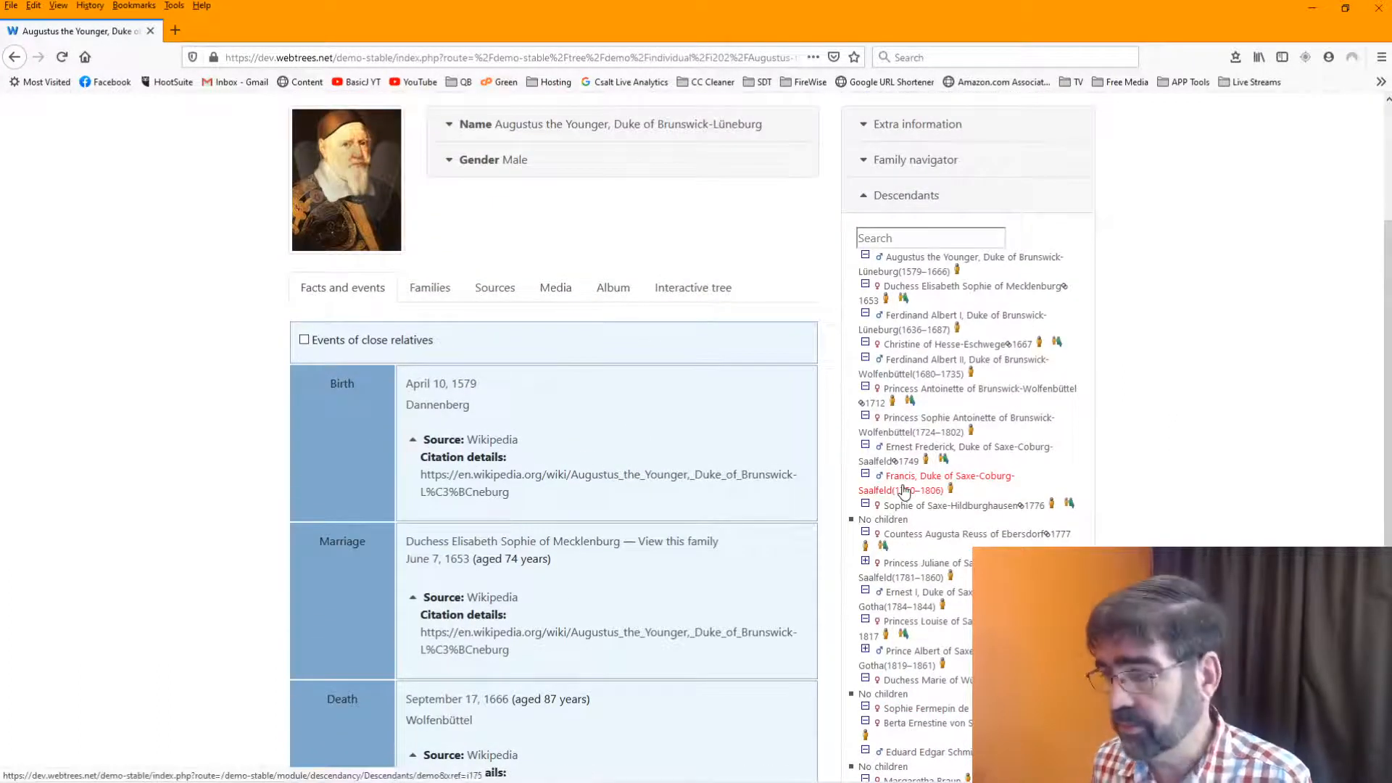
pyautogui.scroll(-2, 672, 433)
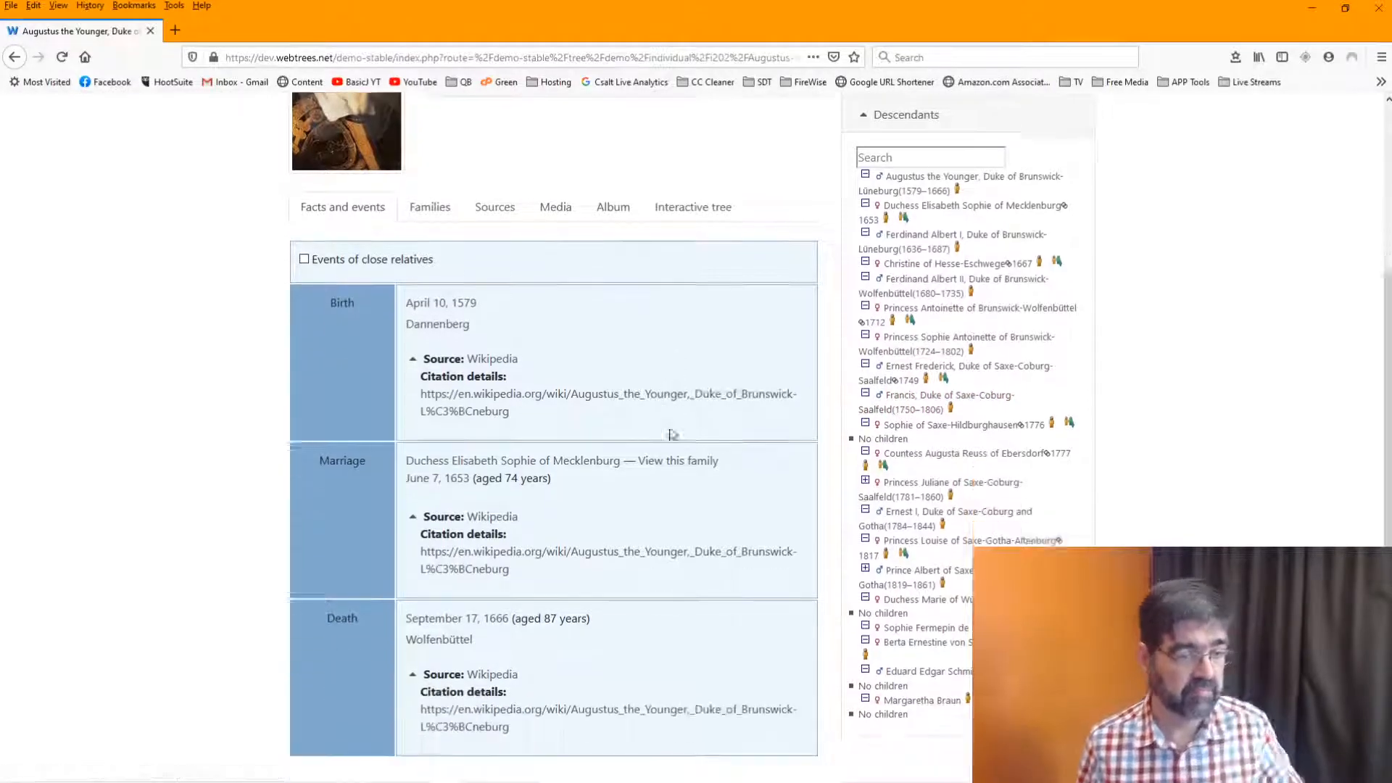
pyautogui.scroll(-1, 711, 429)
pyautogui.scroll(5, 721, 428)
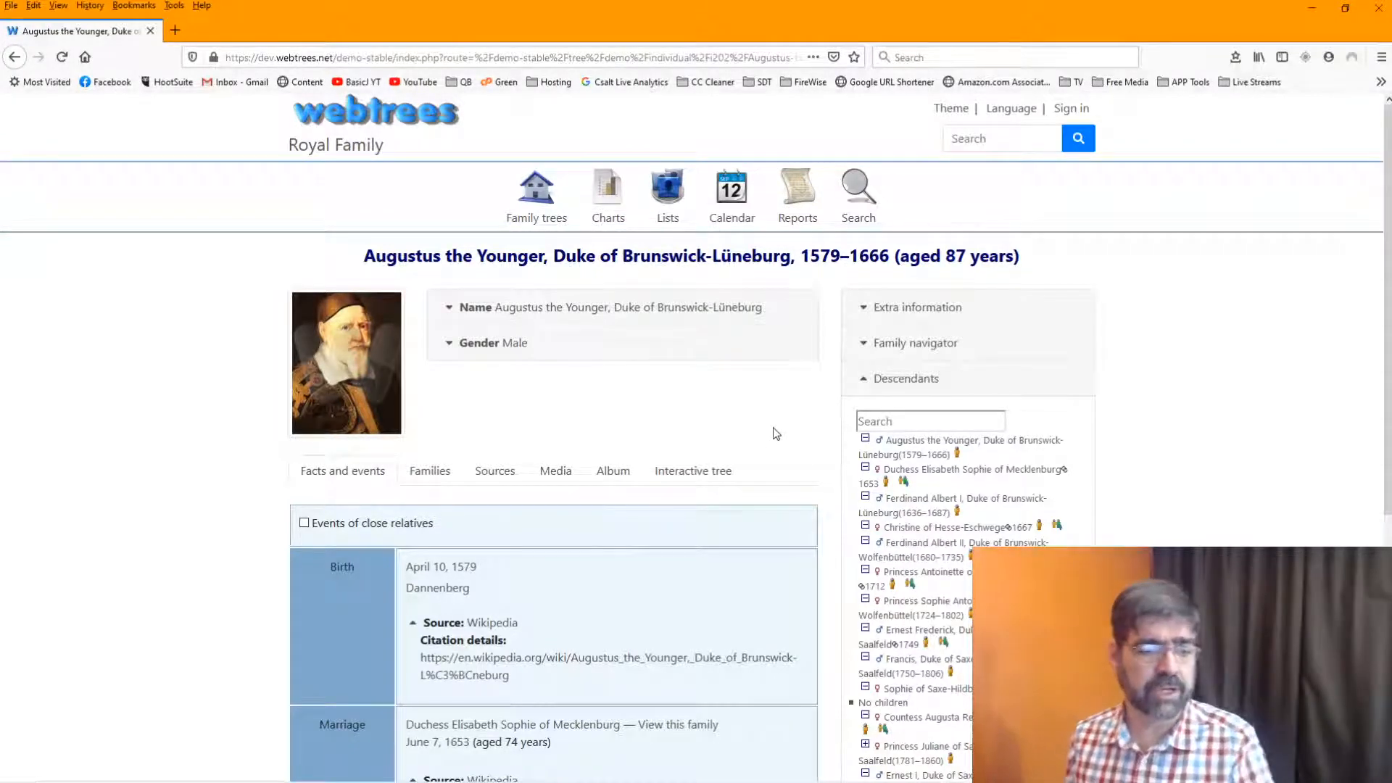
pyautogui.scroll(-5, 761, 424)
pyautogui.scroll(-1, 762, 428)
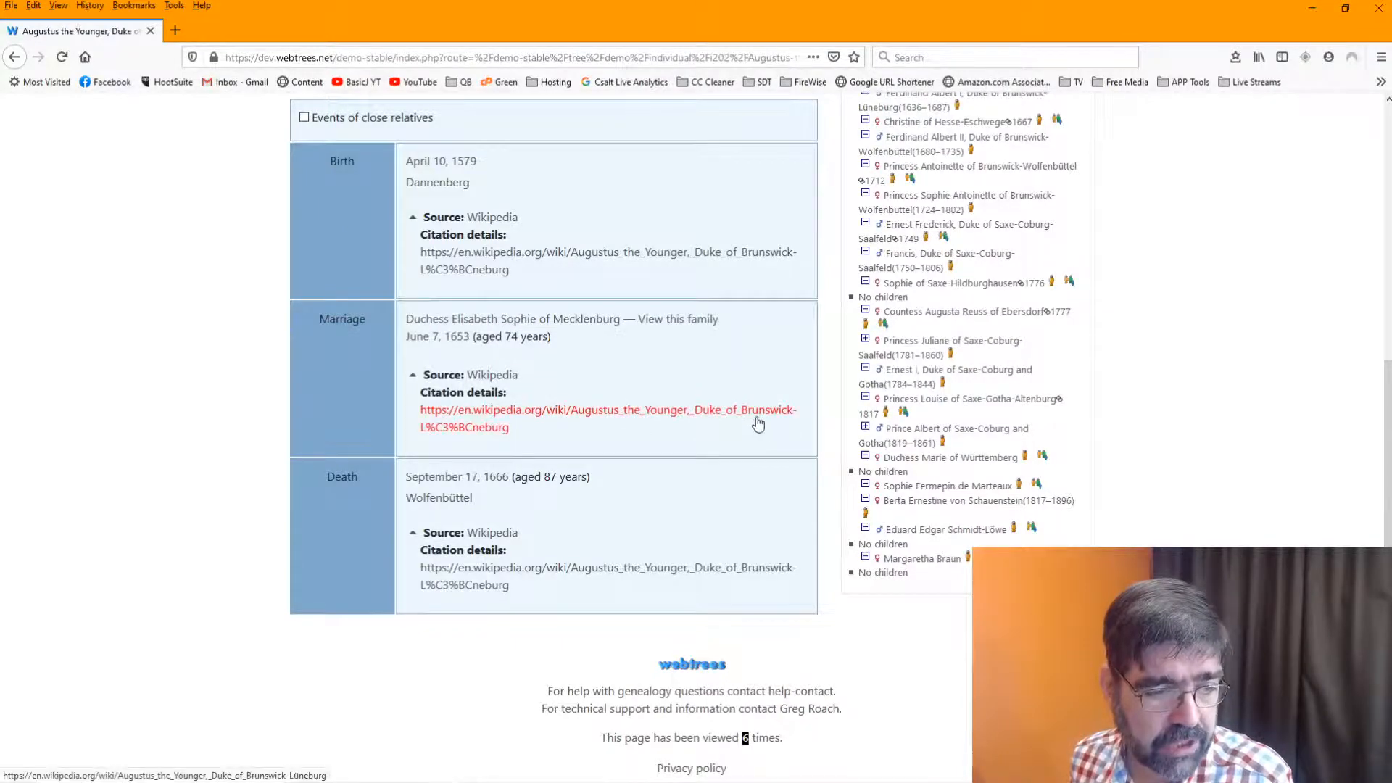
pyautogui.scroll(6, 756, 426)
pyautogui.scroll(-6, 747, 471)
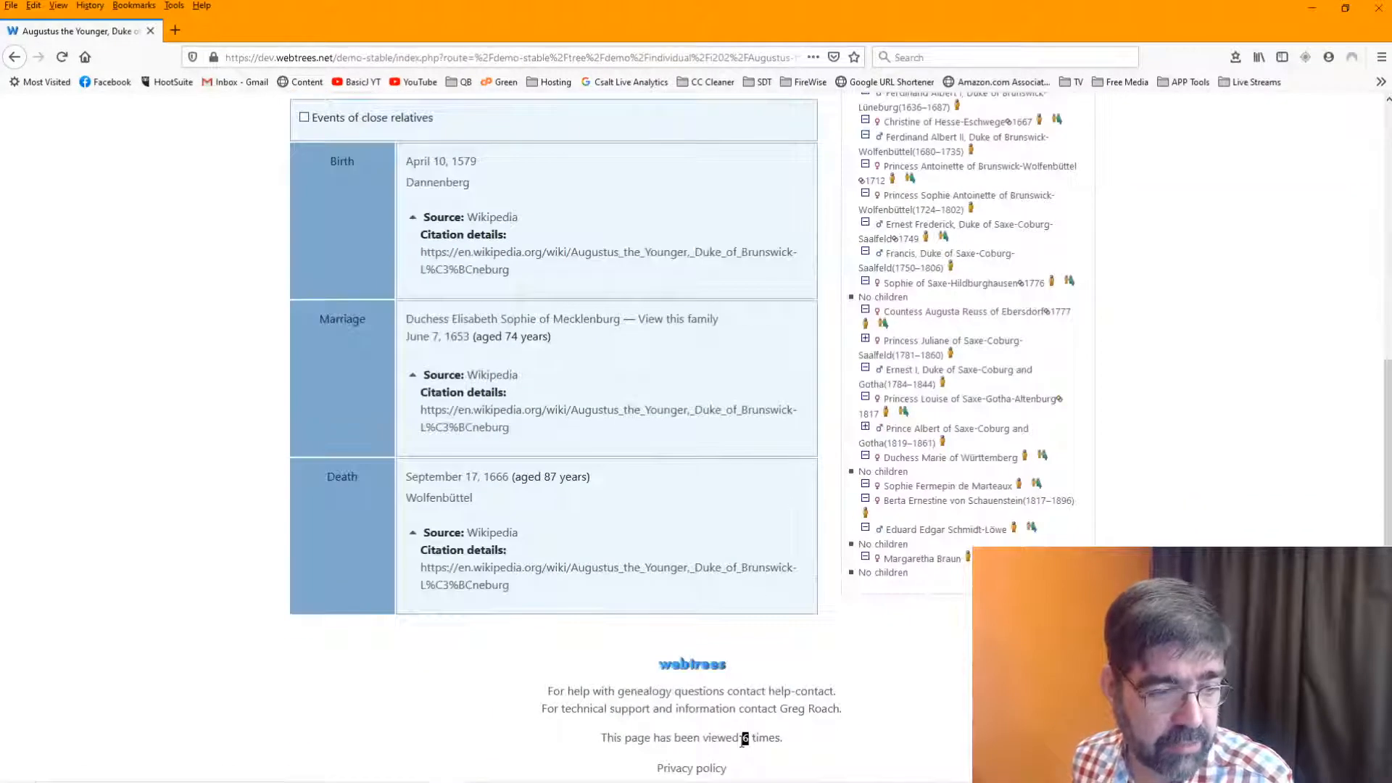
pyautogui.scroll(6, 772, 631)
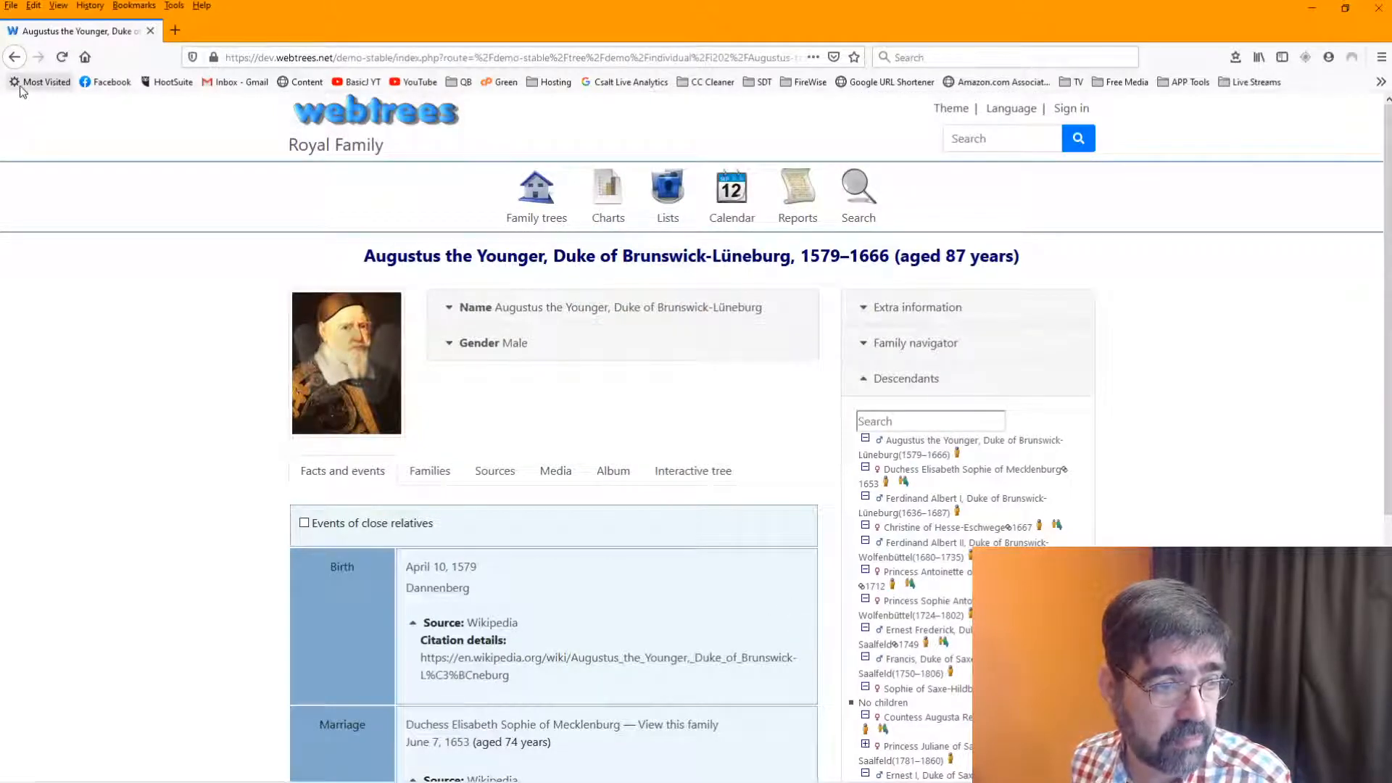
pyautogui.click(13, 57)
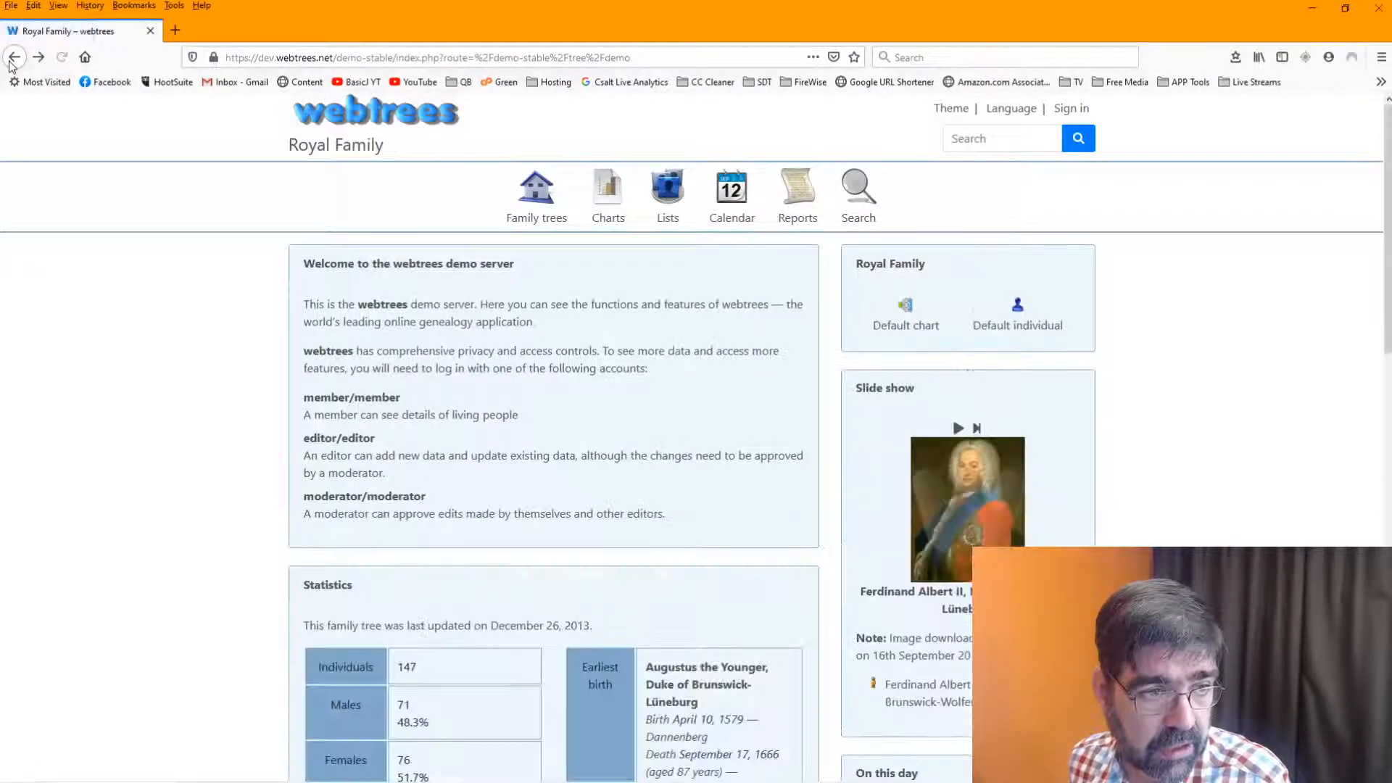
pyautogui.doubleClick(1182, 5)
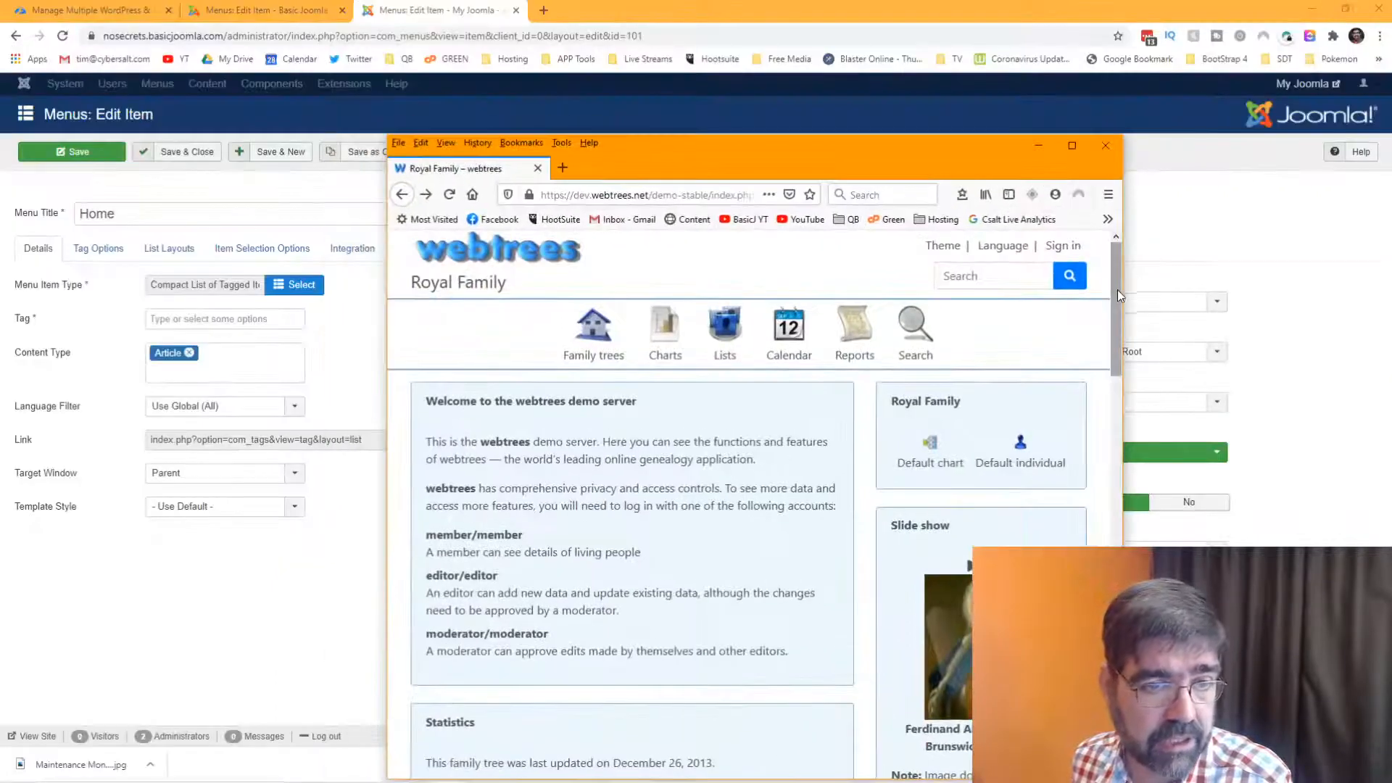
pyautogui.moveTo(1123, 289); pyautogui.dragTo(853, 294)
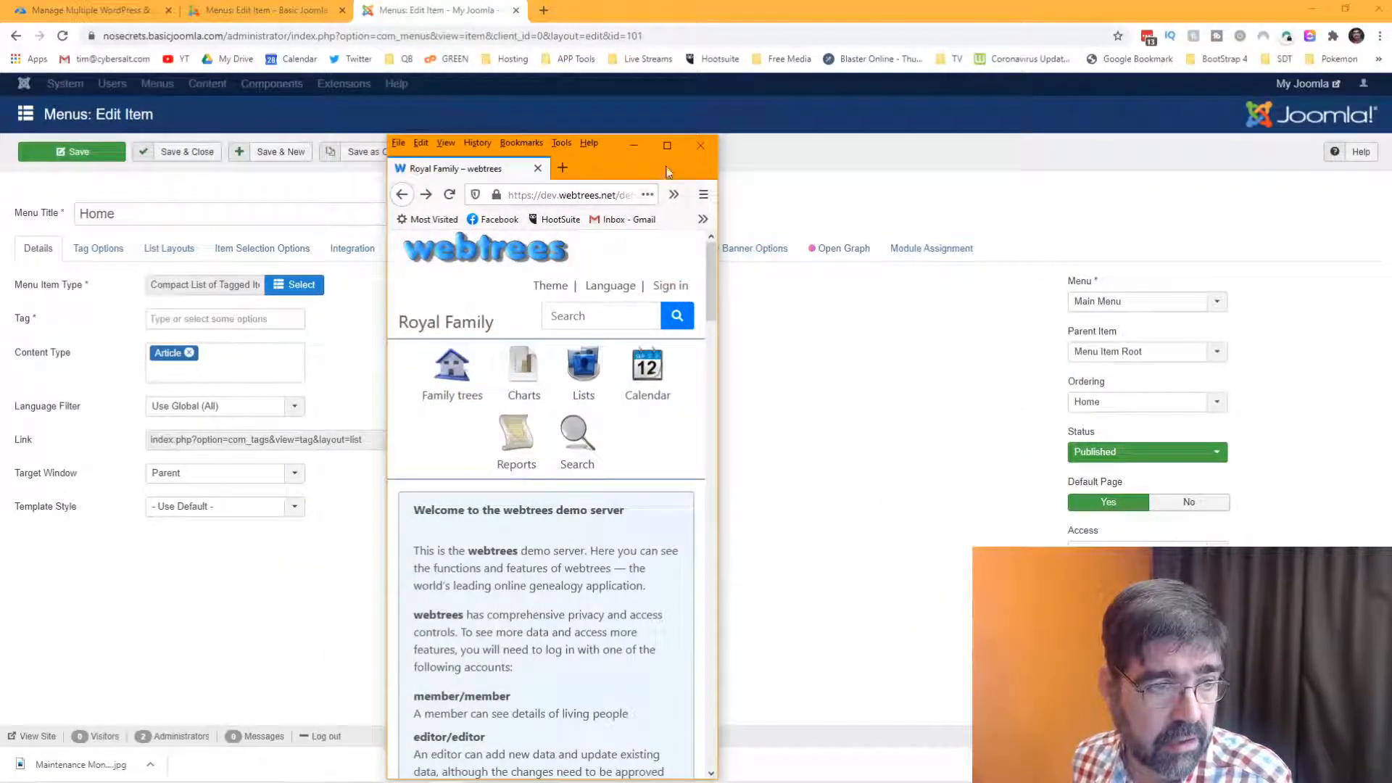
pyautogui.click(548, 194)
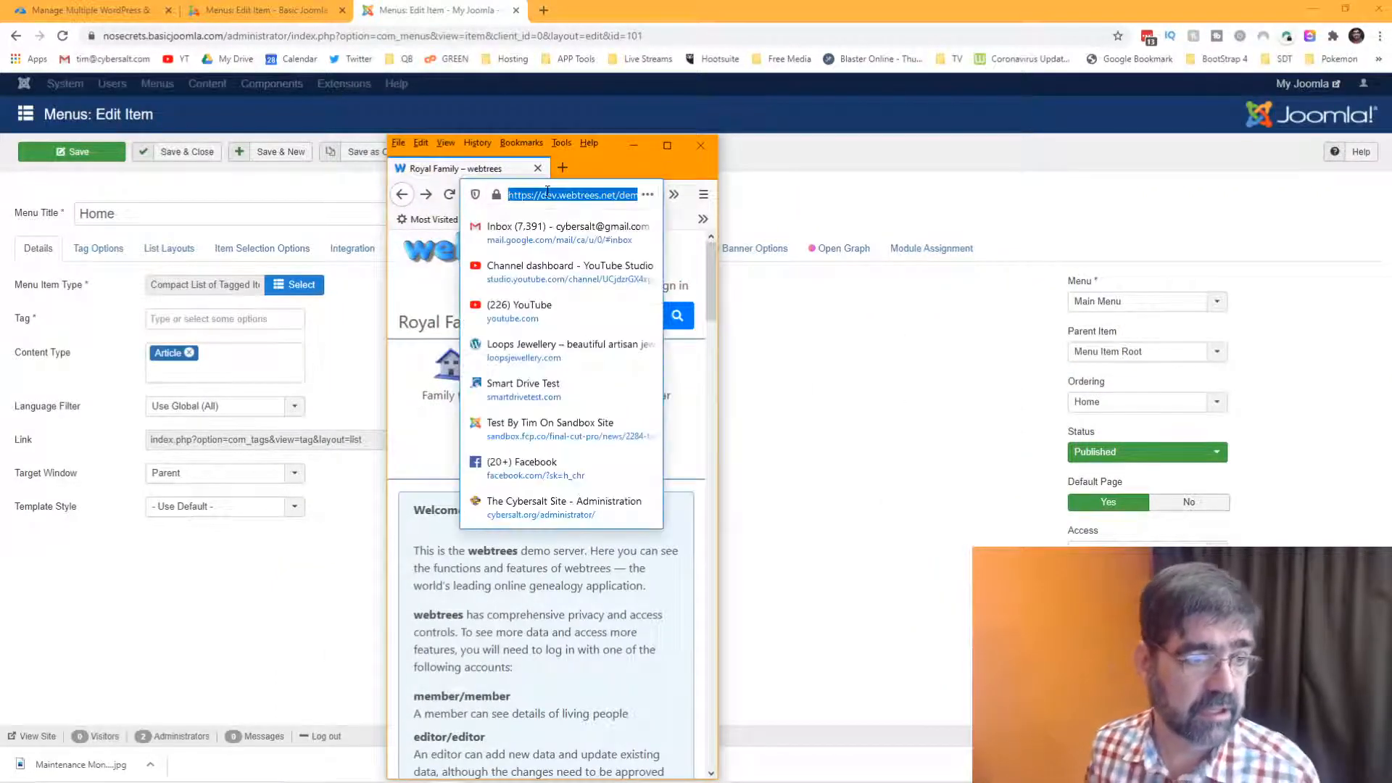
pyautogui.press('End')
pyautogui.press('Return')
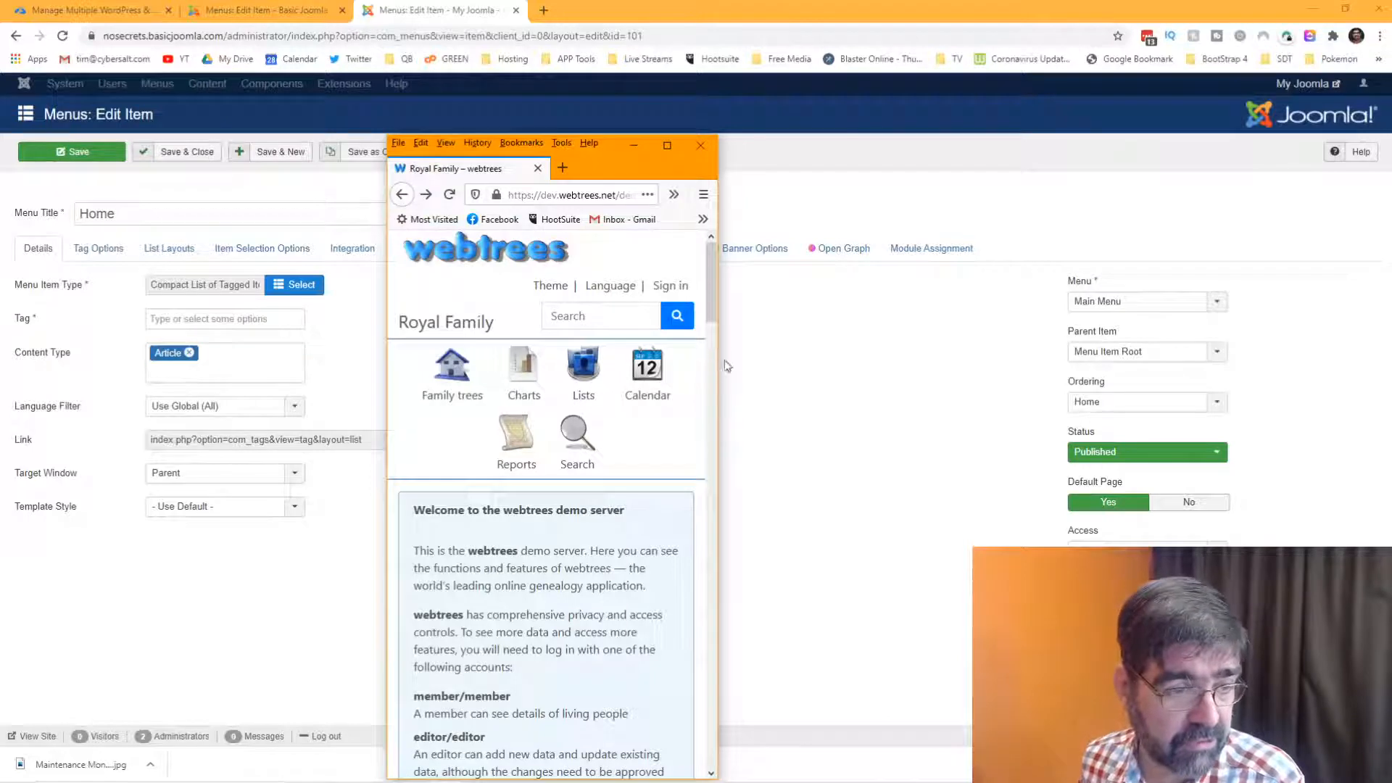
pyautogui.moveTo(598, 135); pyautogui.dragTo(614, 160)
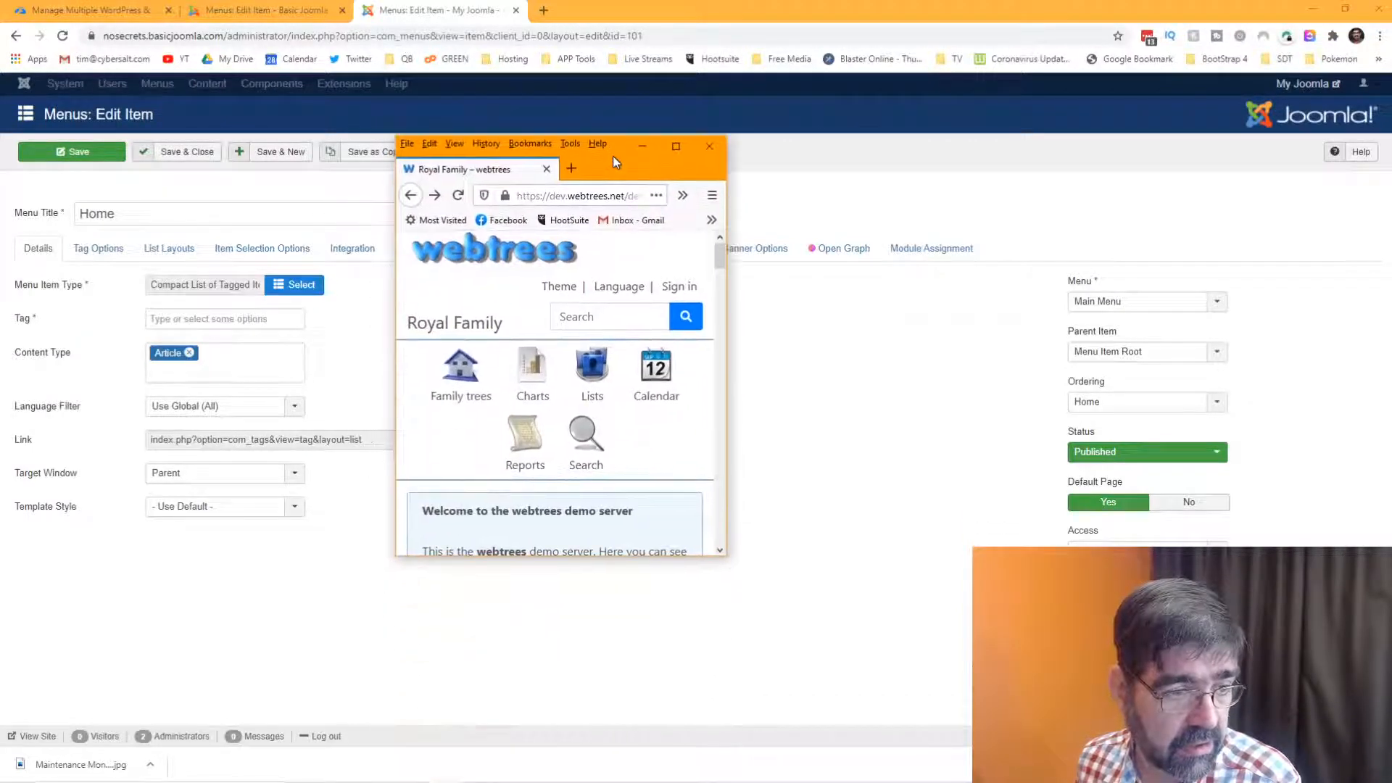
pyautogui.moveTo(587, 557); pyautogui.dragTo(592, 685)
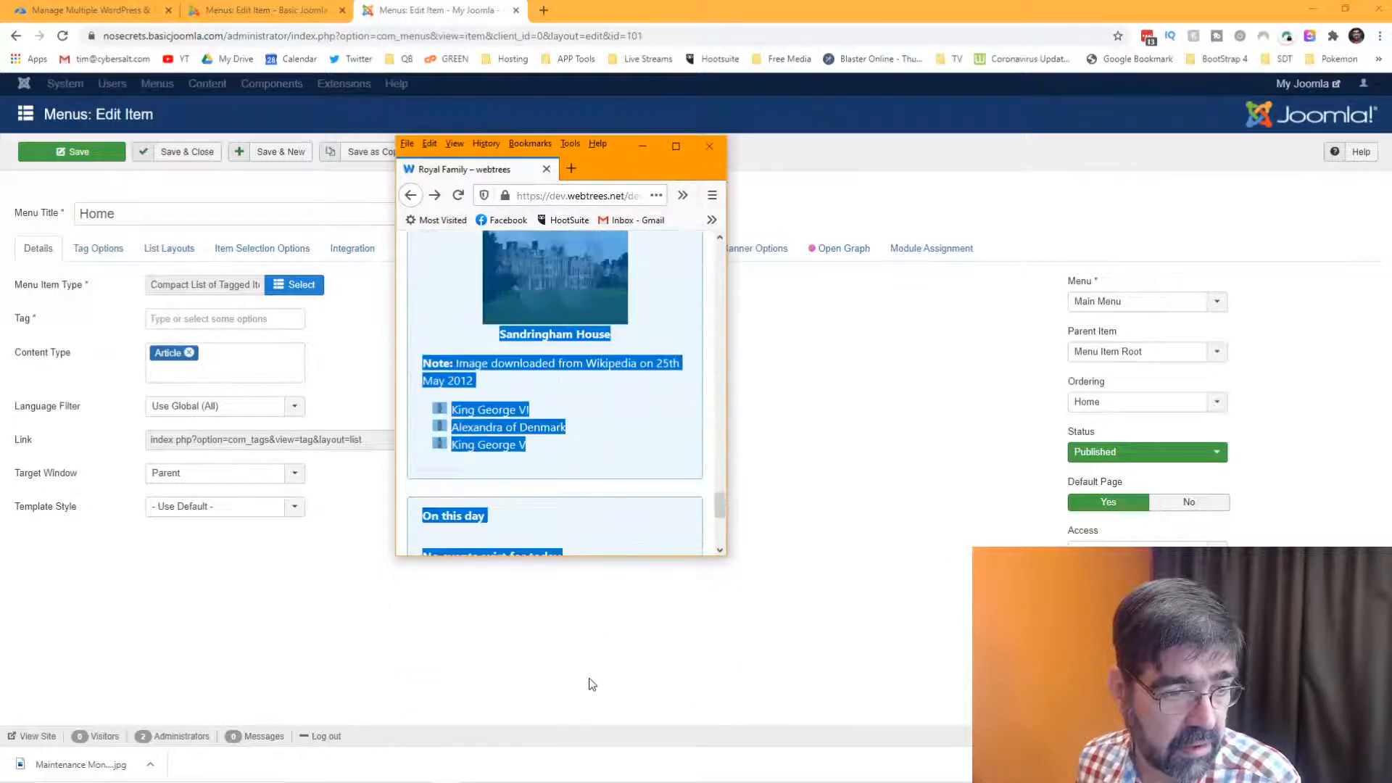
pyautogui.moveTo(719, 507); pyautogui.dragTo(721, 238)
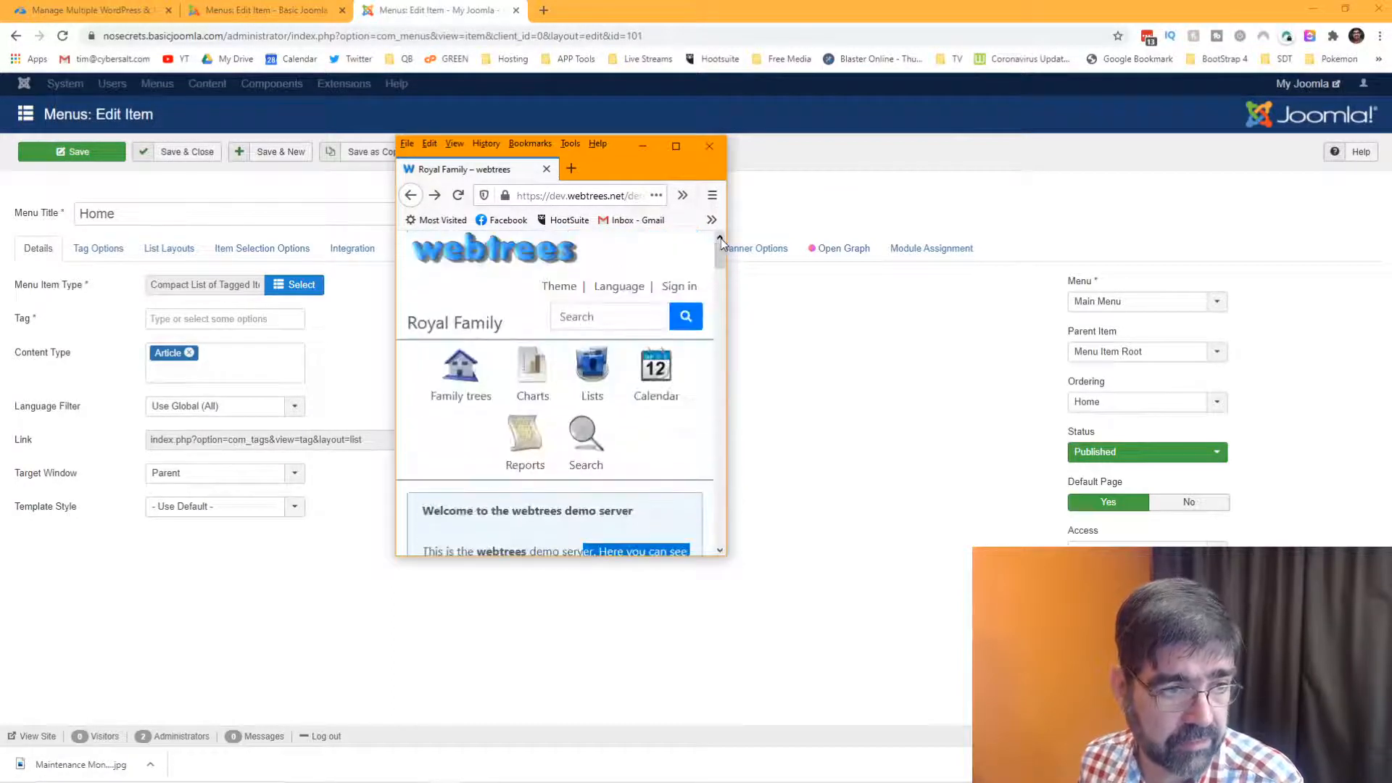
pyautogui.click(676, 147)
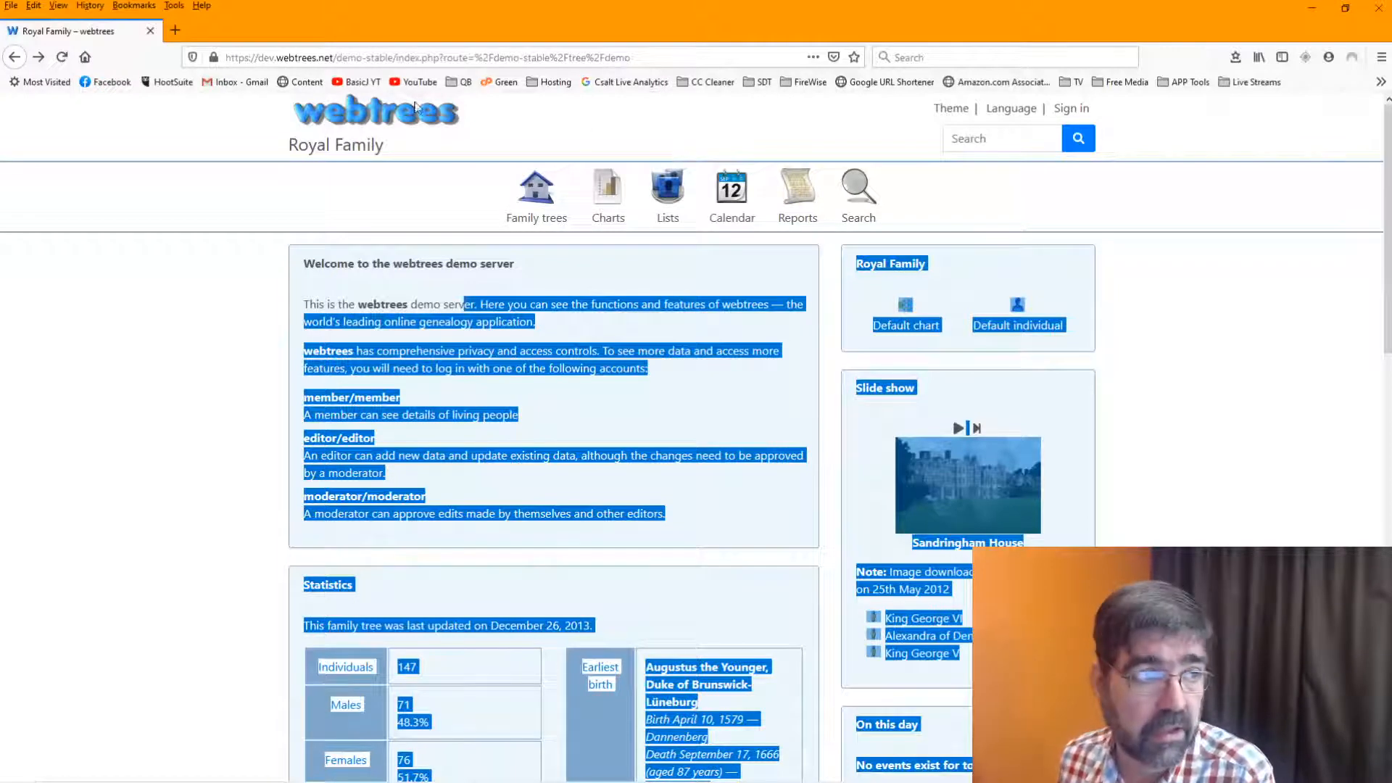
pyautogui.click(340, 62)
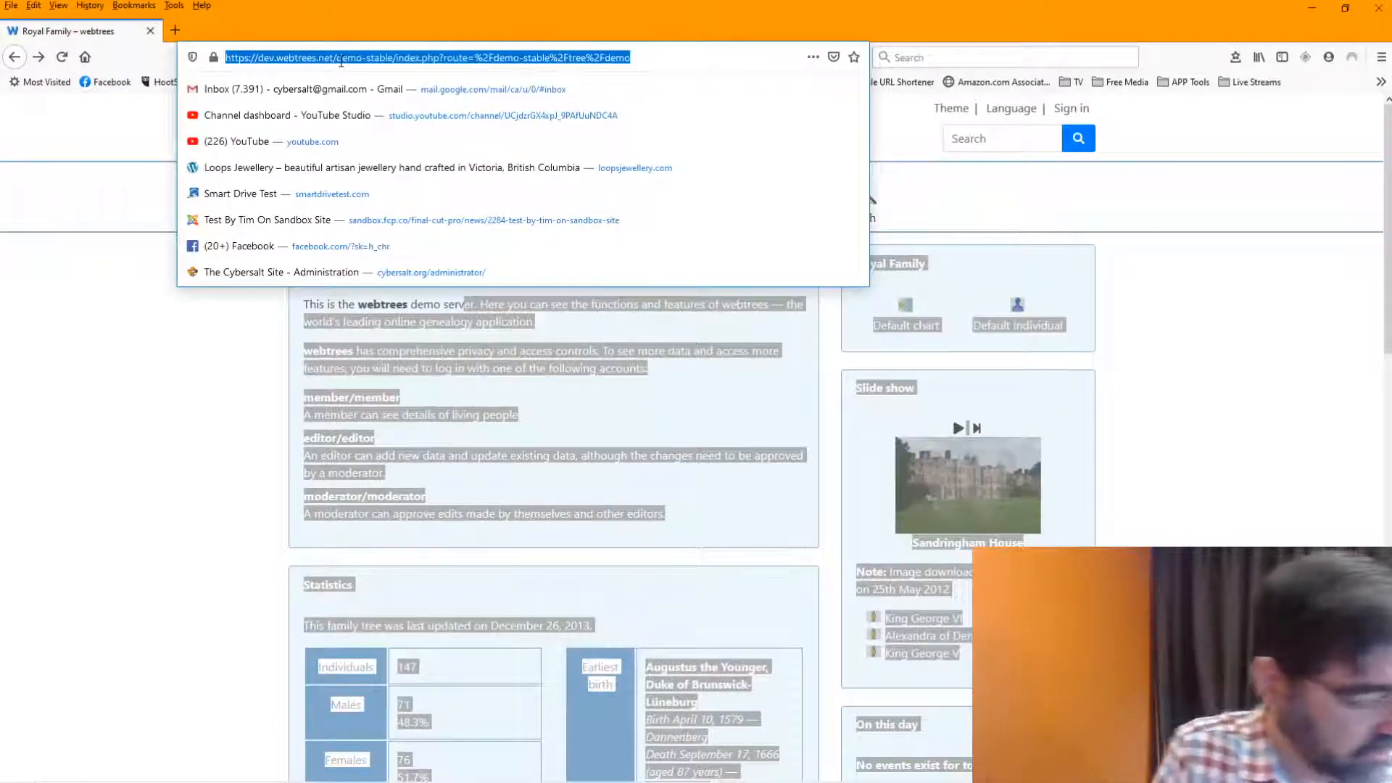
# Search 'webtrees joomla', view the JoomlaCode webtrees for Joomla! project page, then close Firefox
pyautogui.write('webtrees joomla')
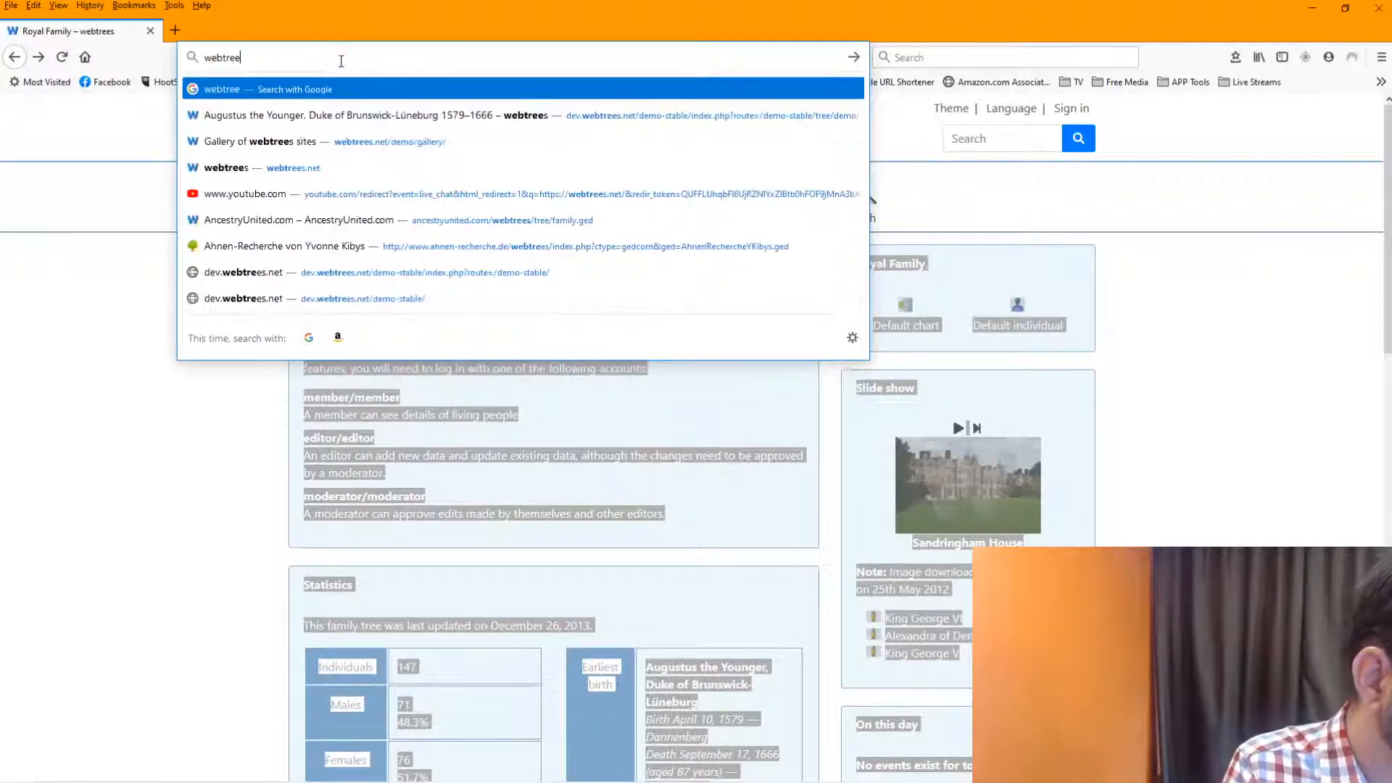
pyautogui.press('Return')
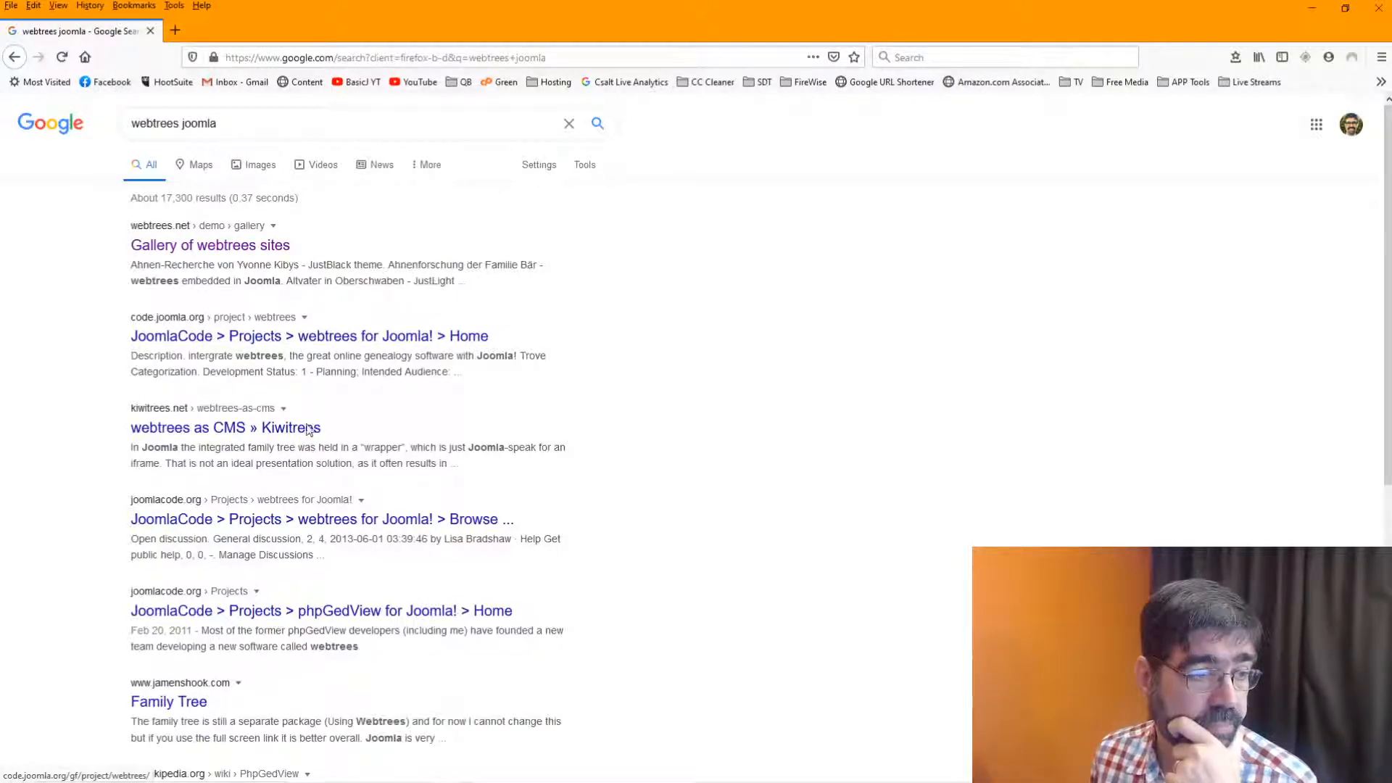
pyautogui.click(353, 520)
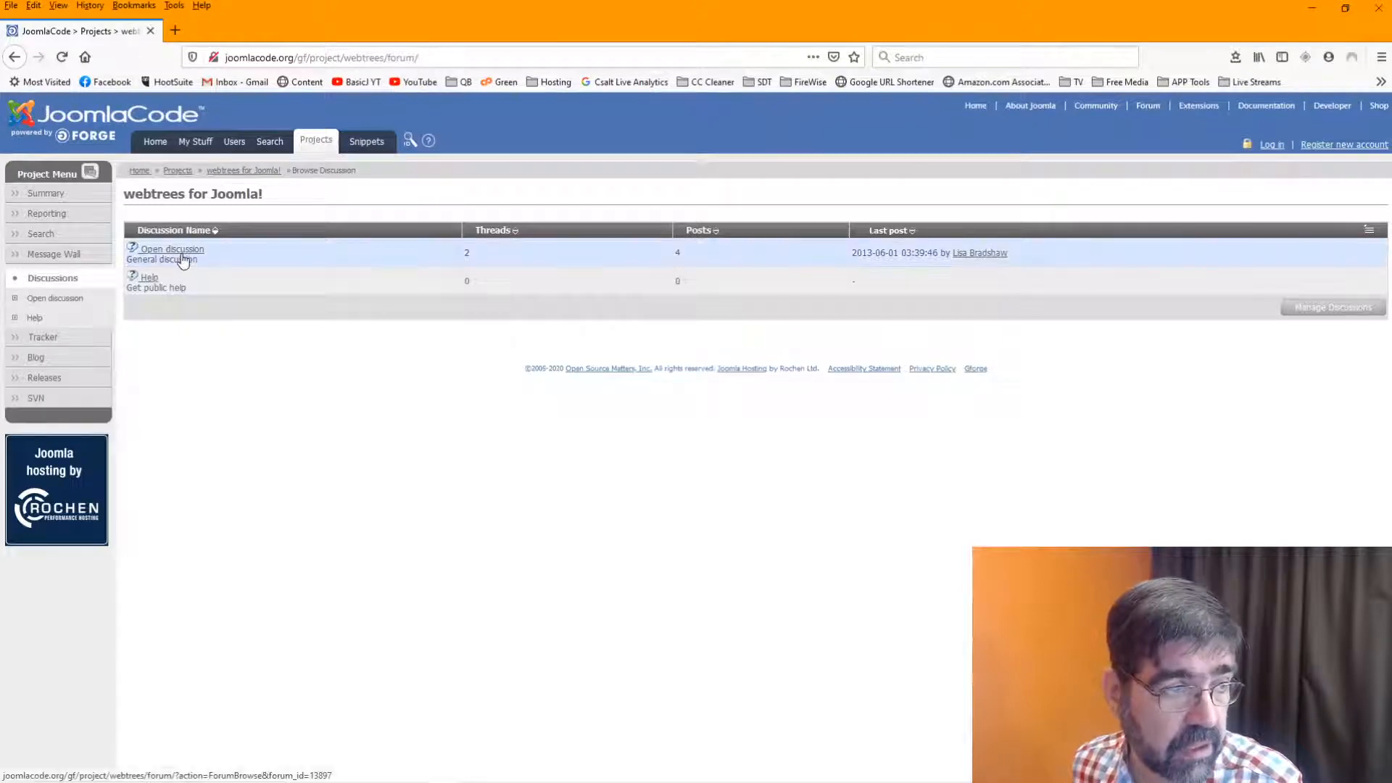
pyautogui.click(226, 174)
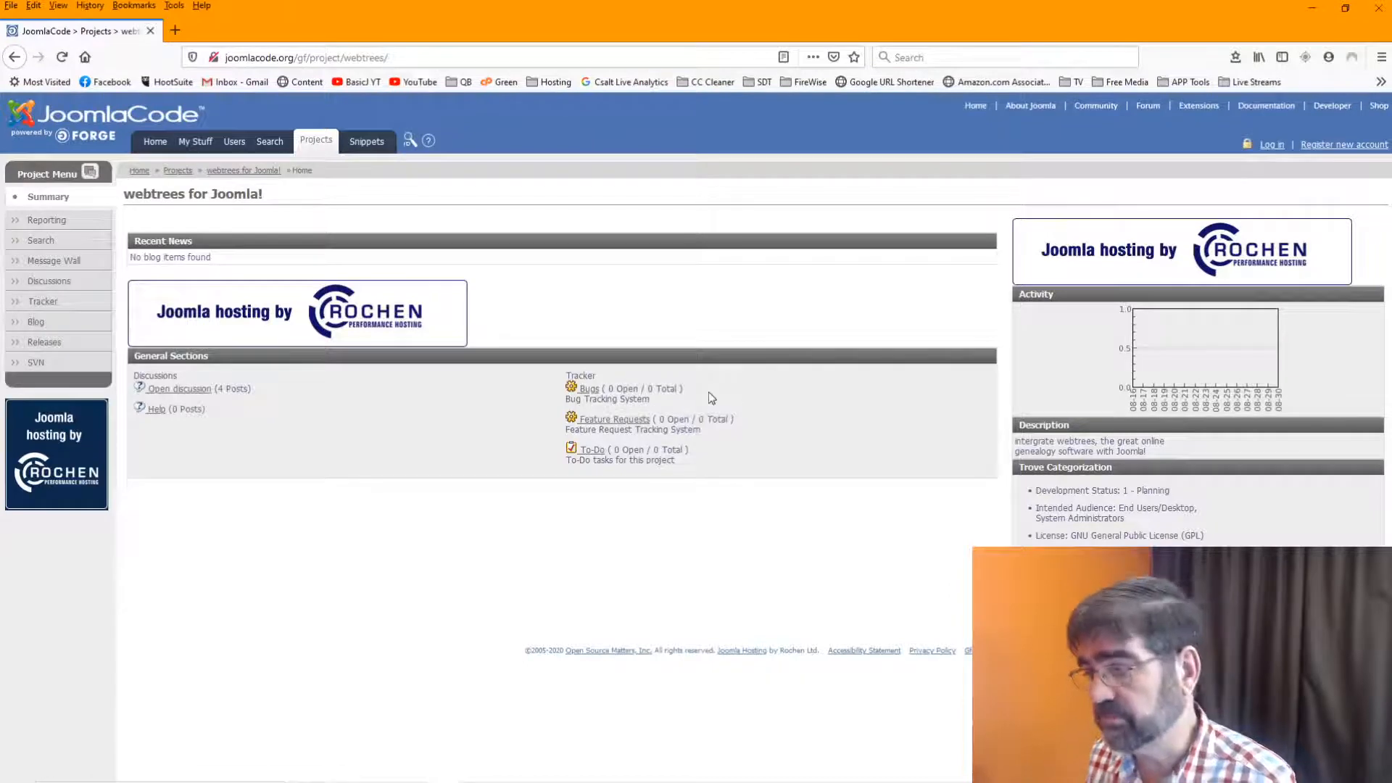
pyautogui.click(151, 31)
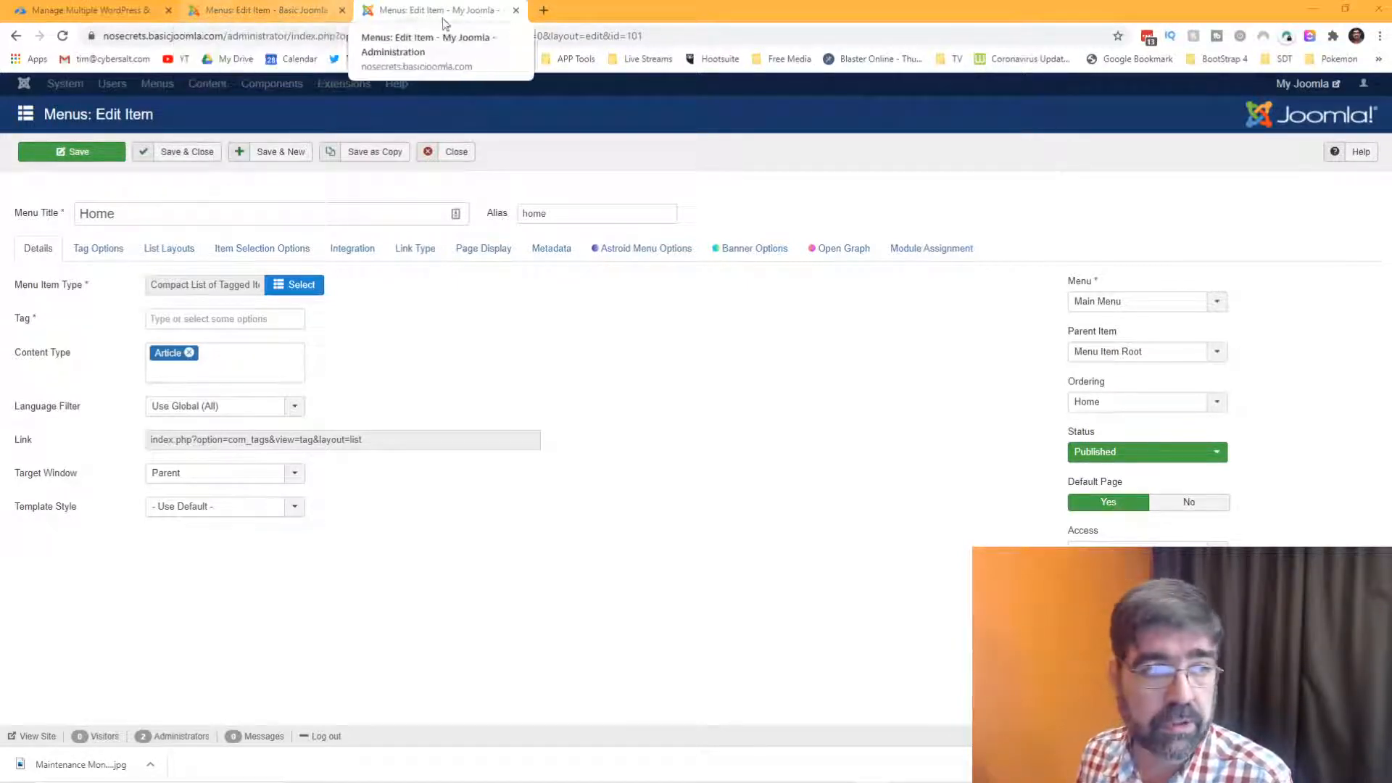
# Open the Joomla Extensions Directory in a new tab by typing 'extension'
pyautogui.click(545, 11)
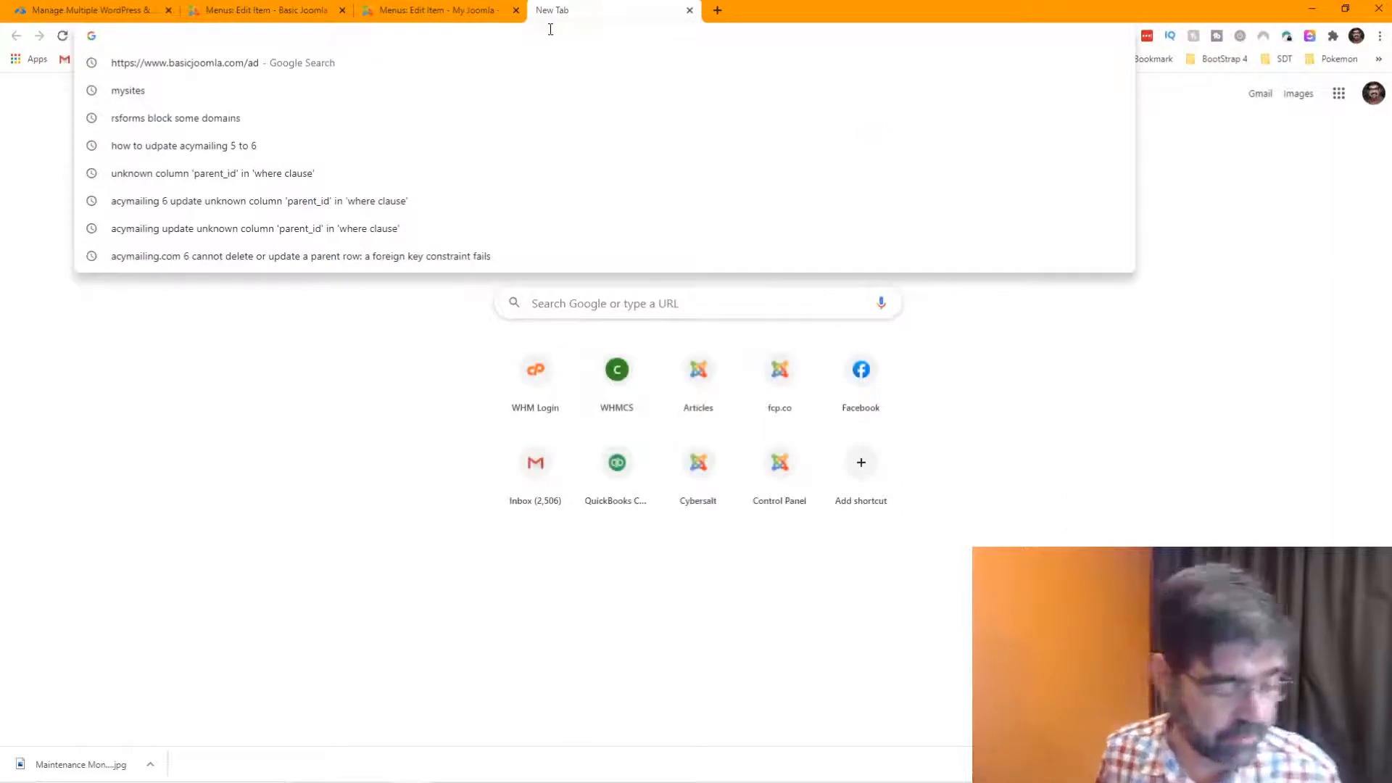
pyautogui.write('extens')
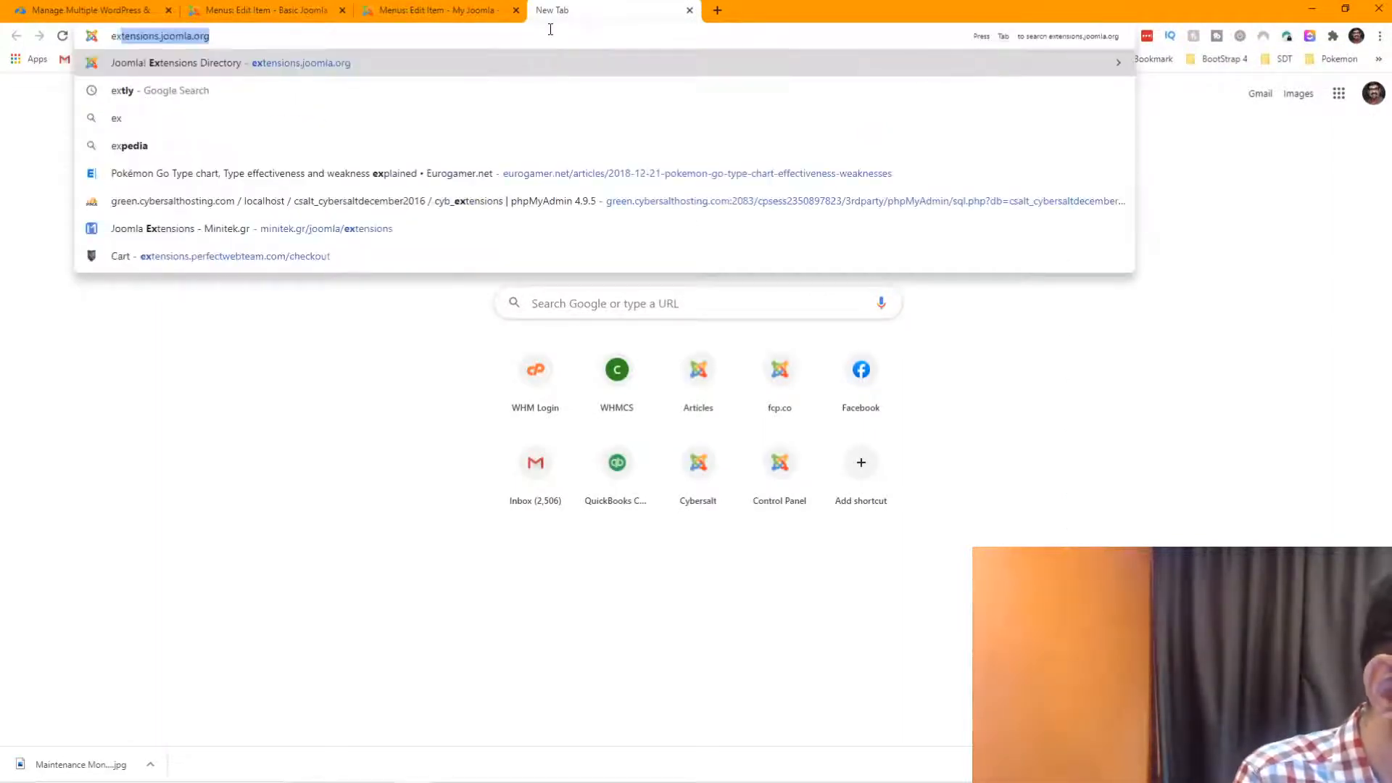
pyautogui.write('ion')
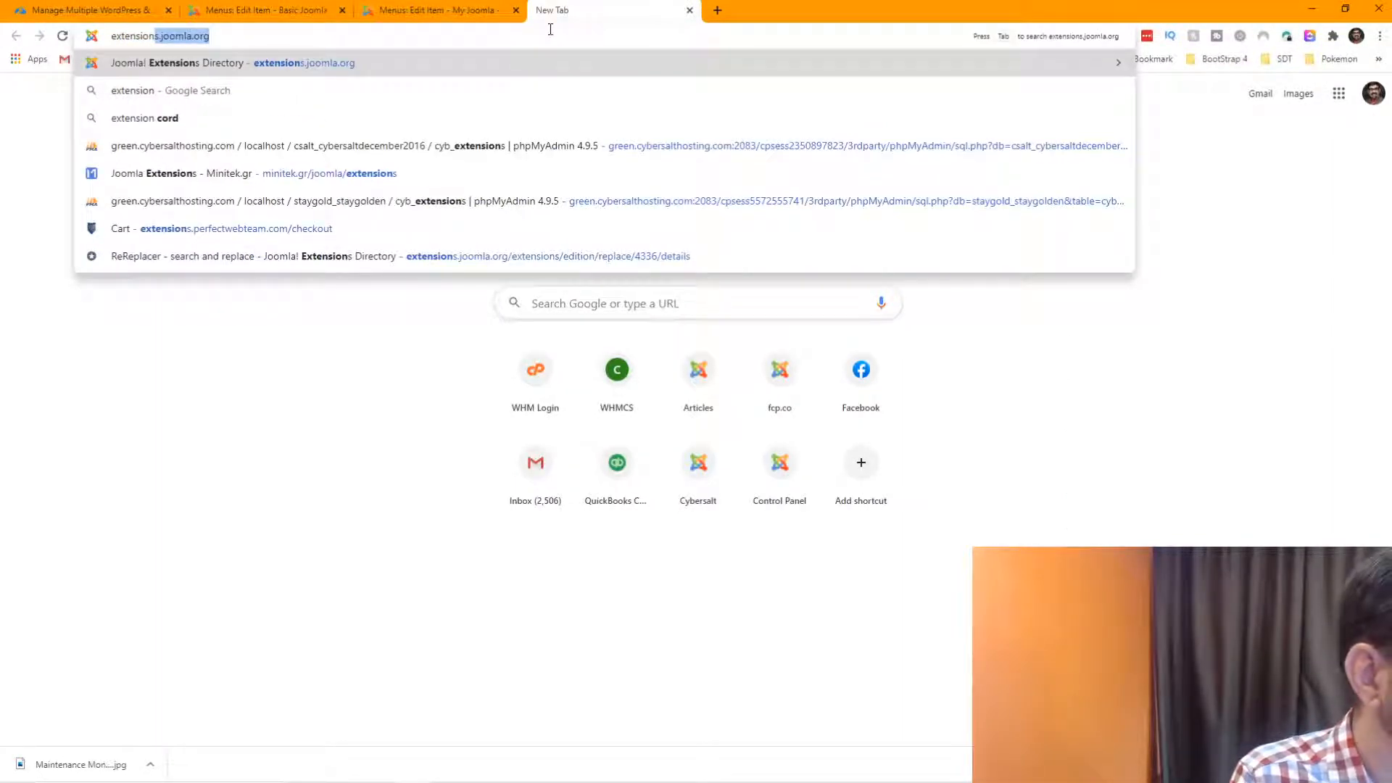
pyautogui.press('Return')
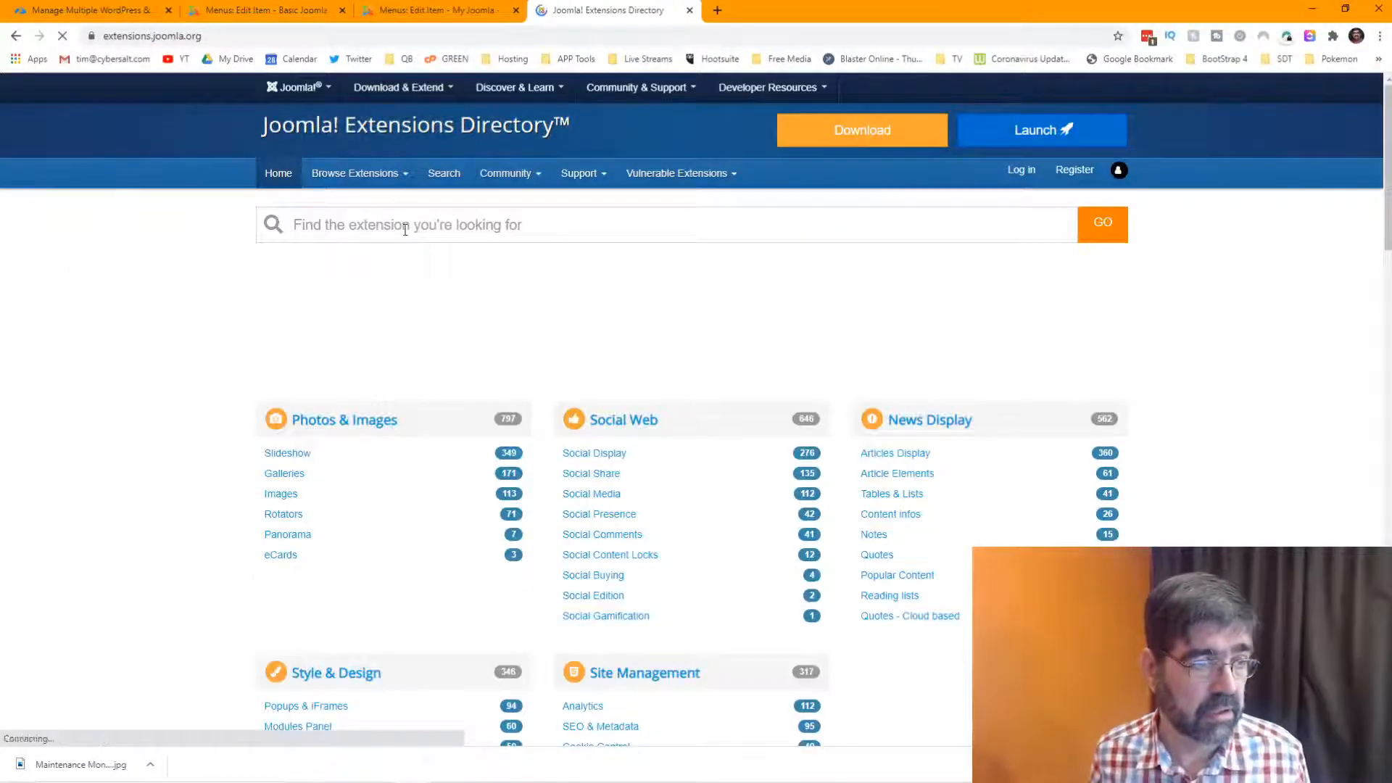
# Search for 'genealogy', correcting the misspelling, and open the SIMGenealogy result
pyautogui.click(405, 229)
pyautogui.write('geneology')
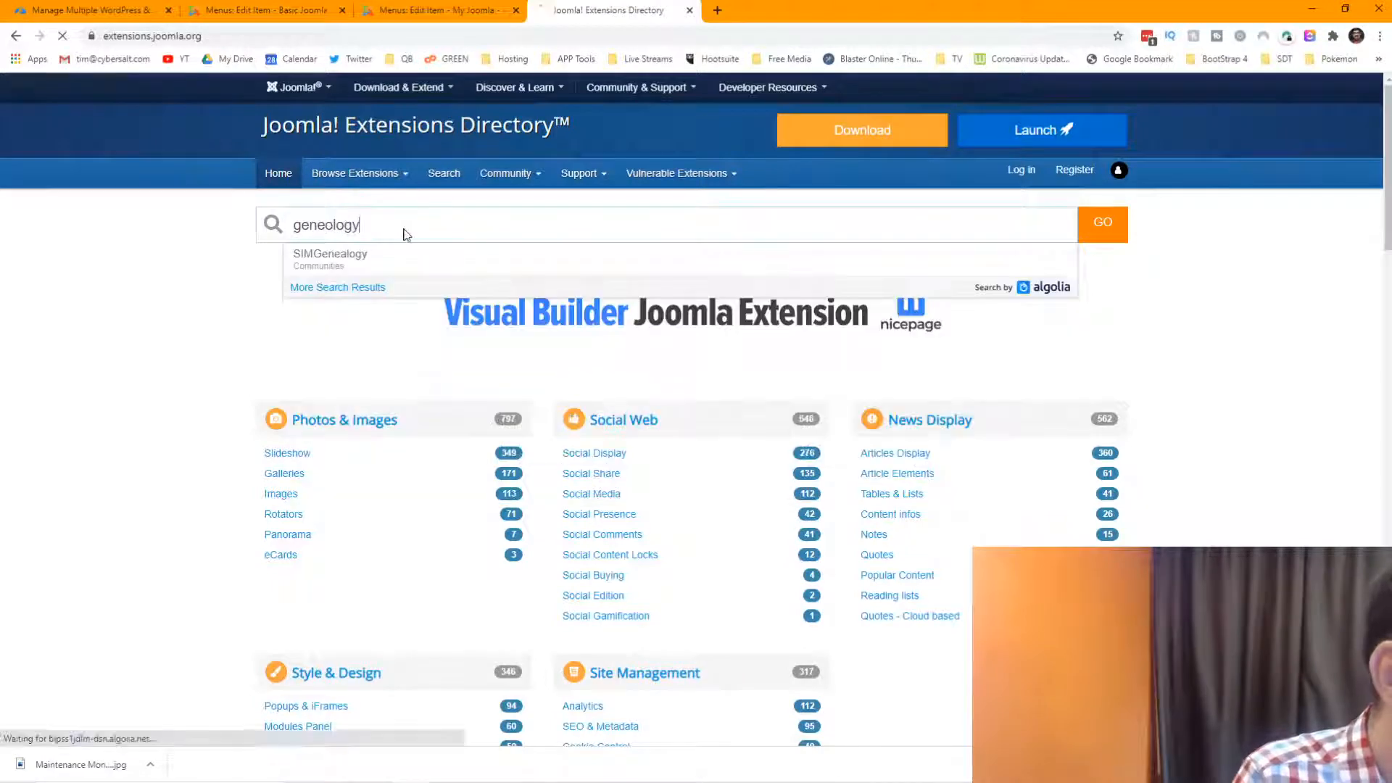
pyautogui.press('Return')
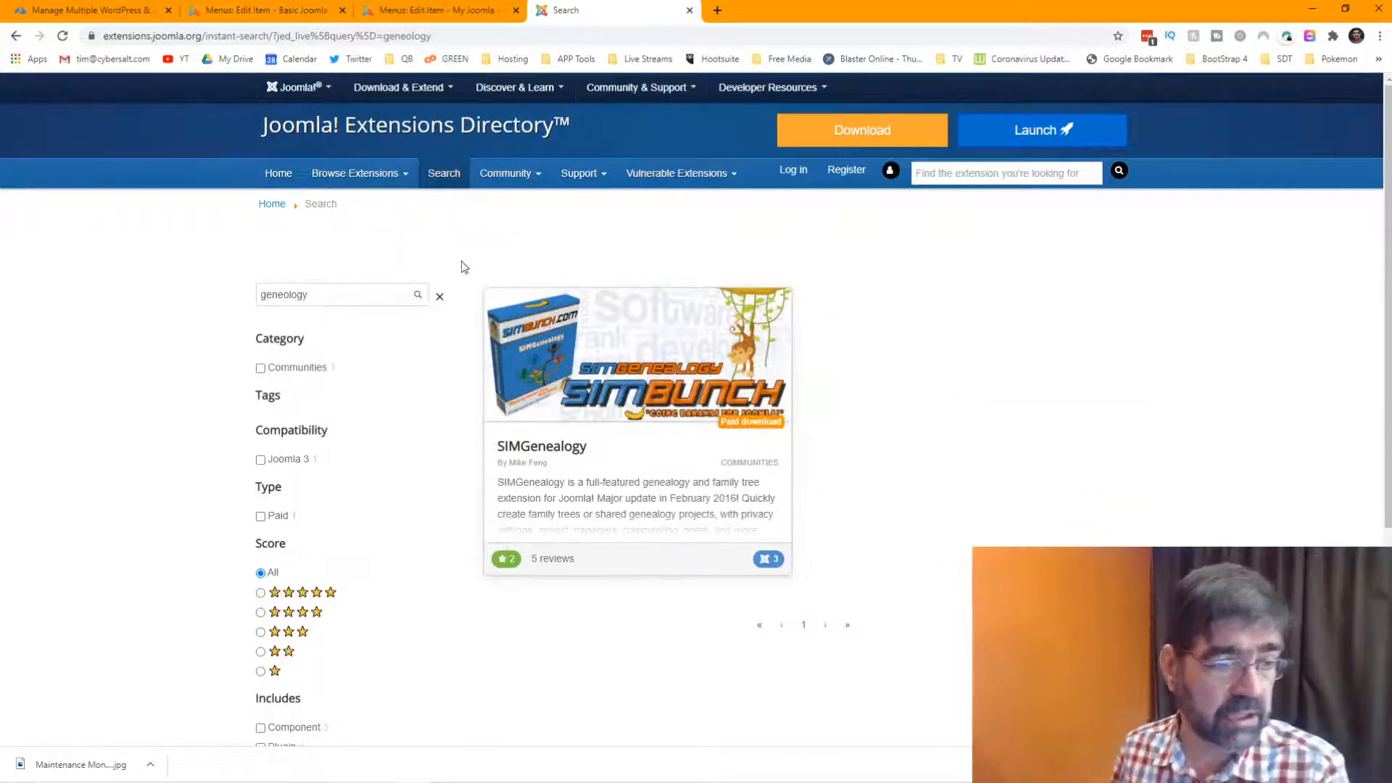
pyautogui.click(286, 293)
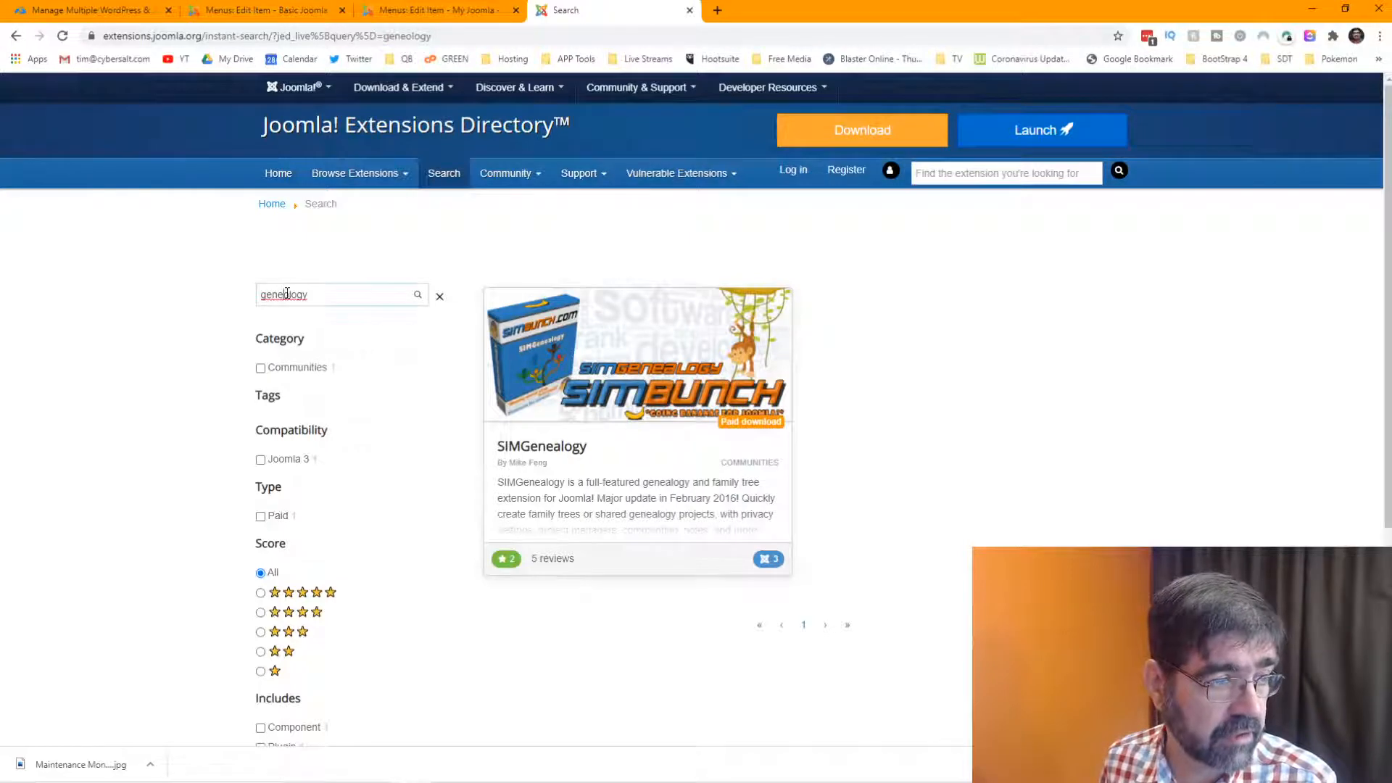
pyautogui.press('BackSpace')
pyautogui.write('a')
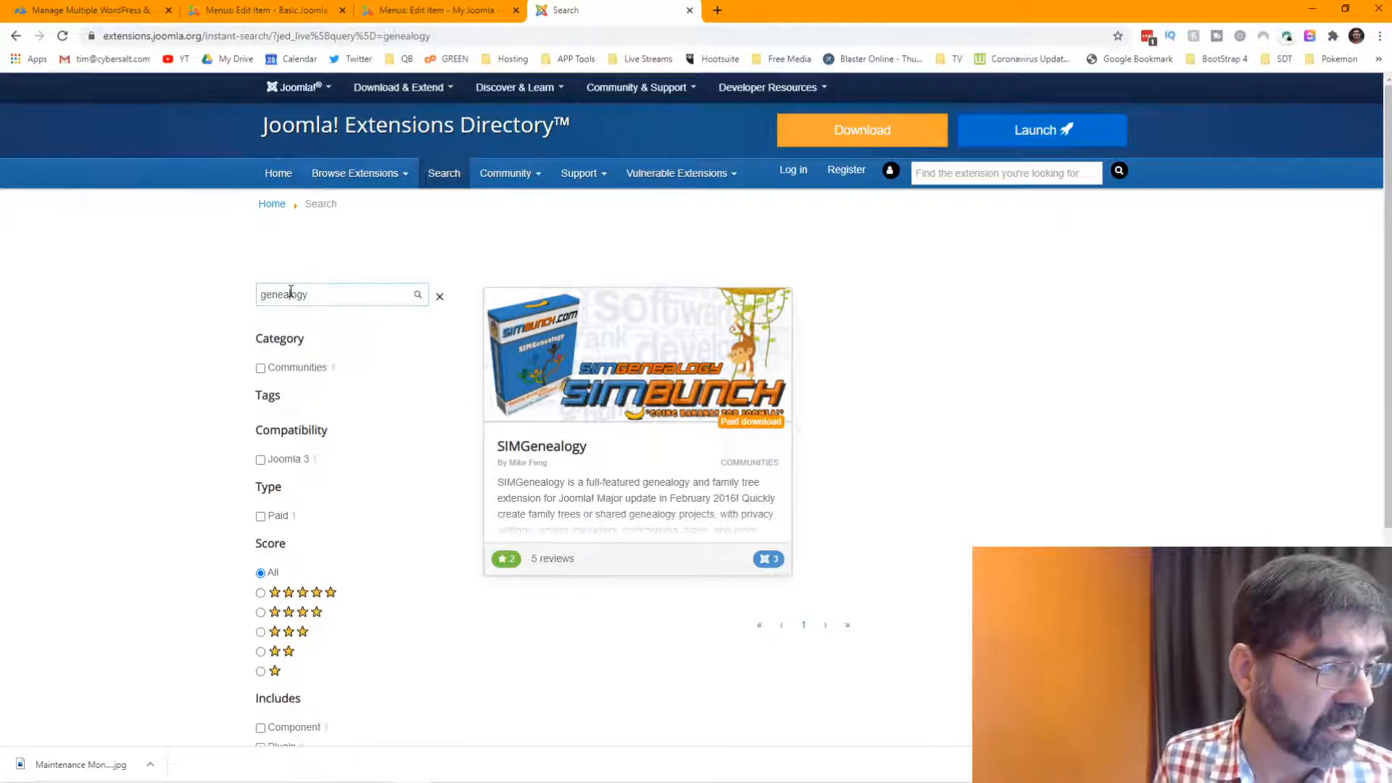
pyautogui.click(329, 296)
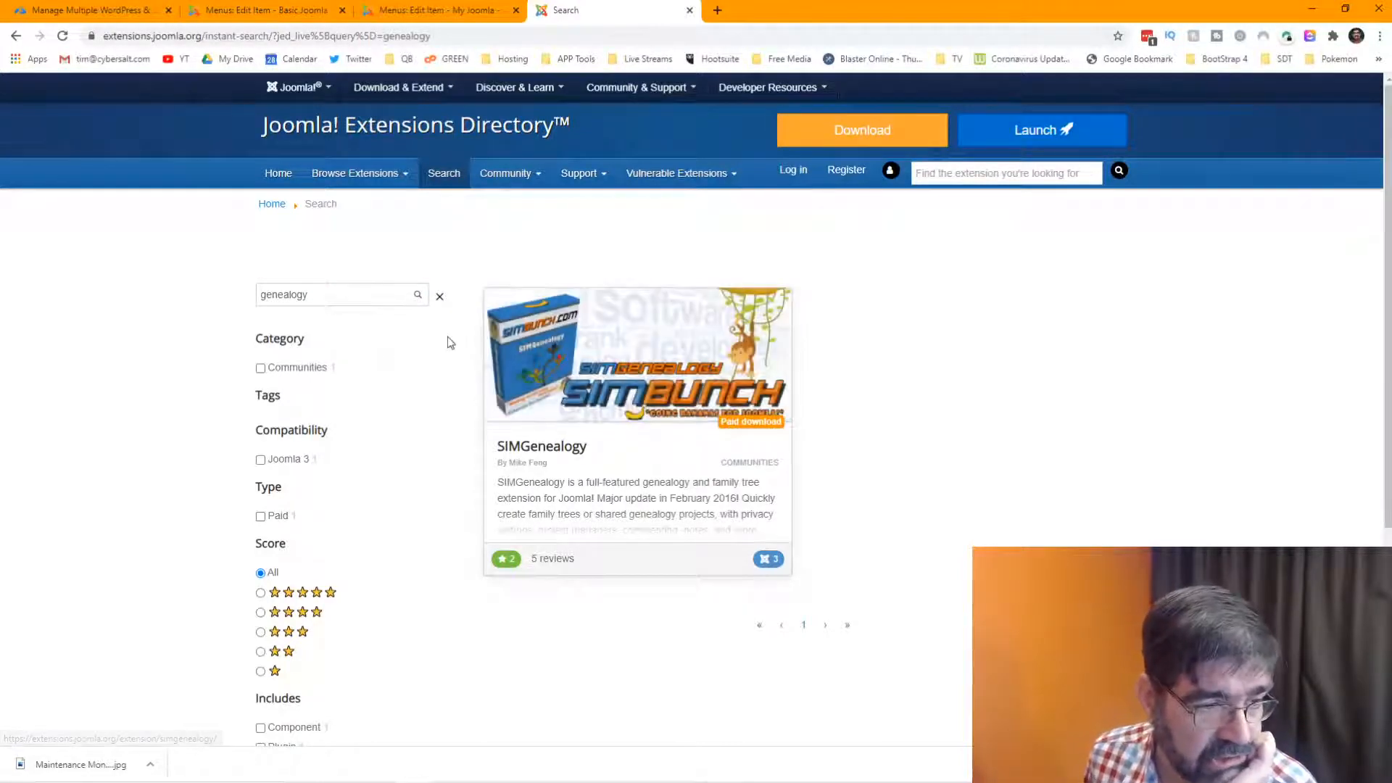
pyautogui.click(680, 483)
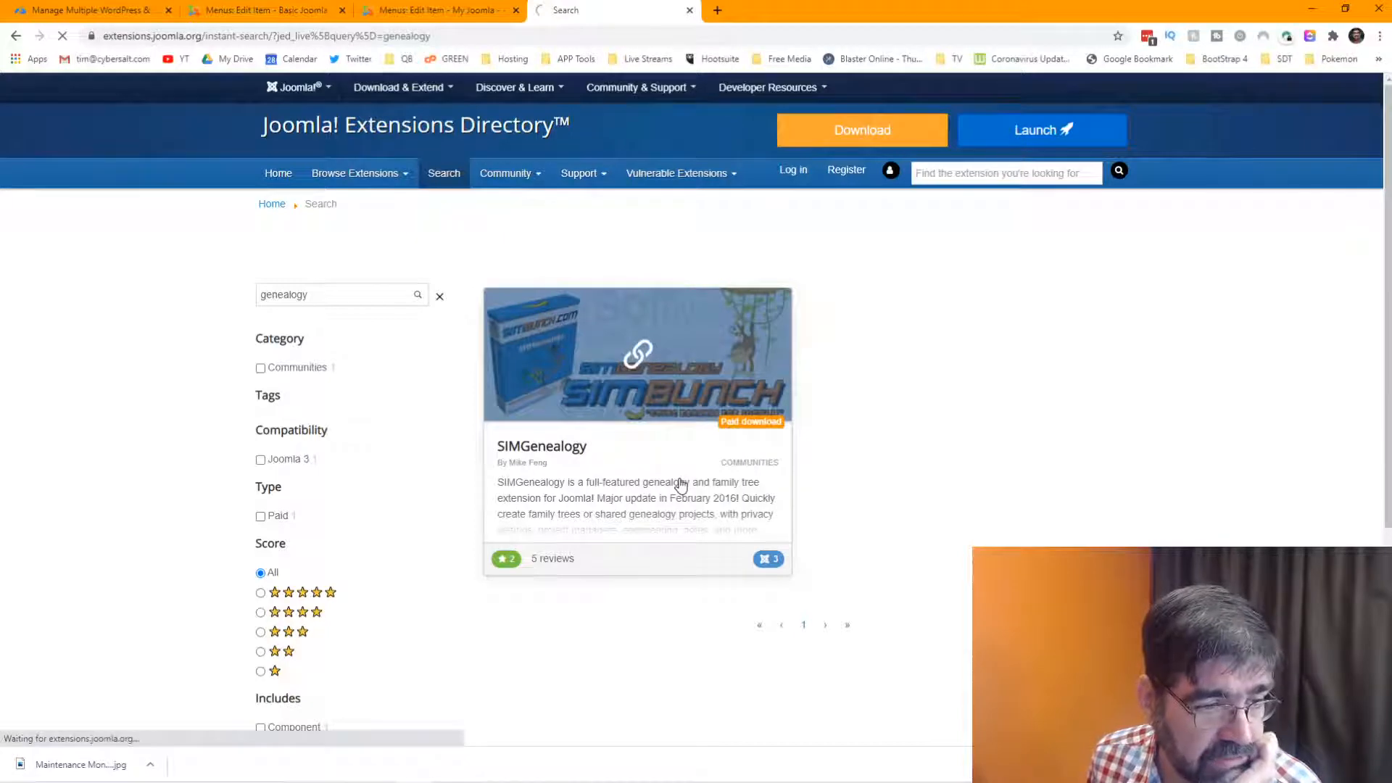
# Review the SIMGenealogy listing and follow its Download button to SIMBunch's plans page
pyautogui.scroll(-3, 648, 395)
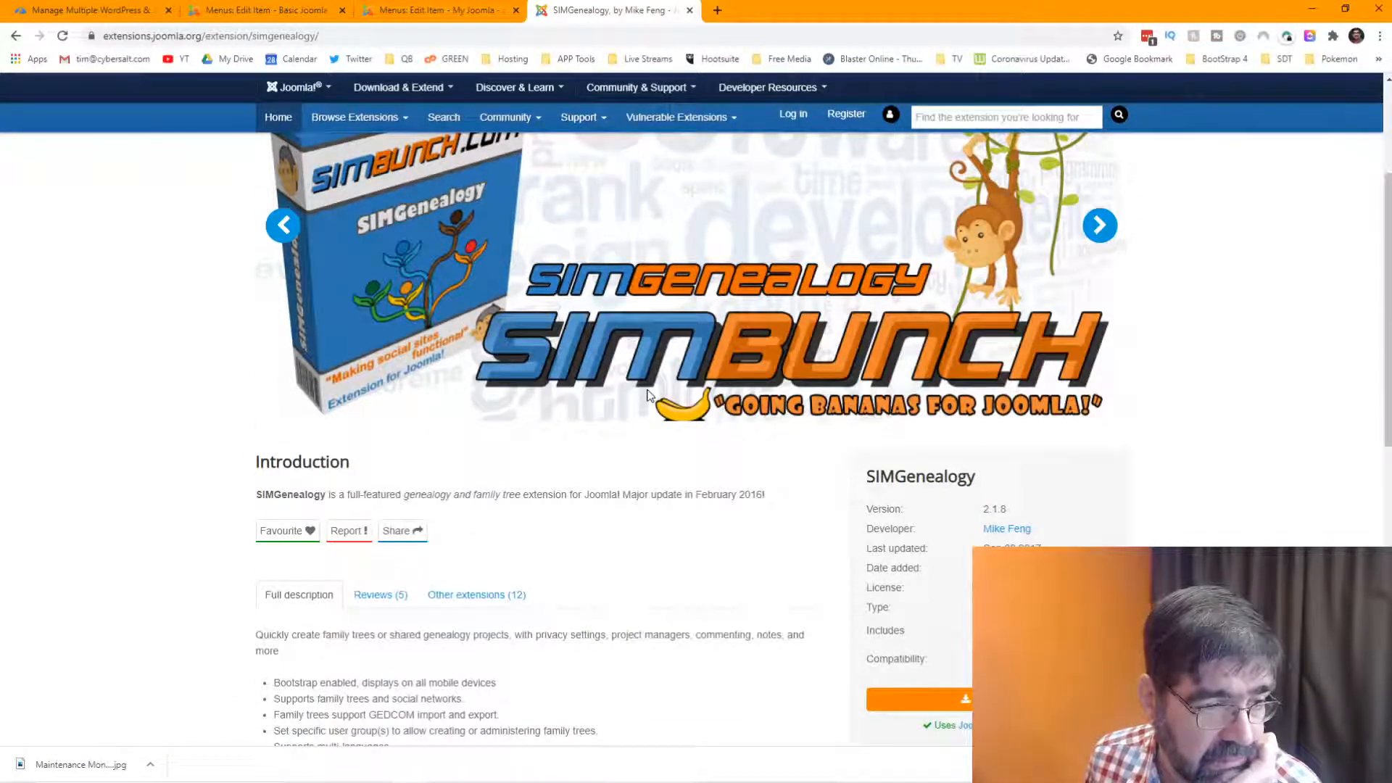
pyautogui.scroll(-2, 649, 396)
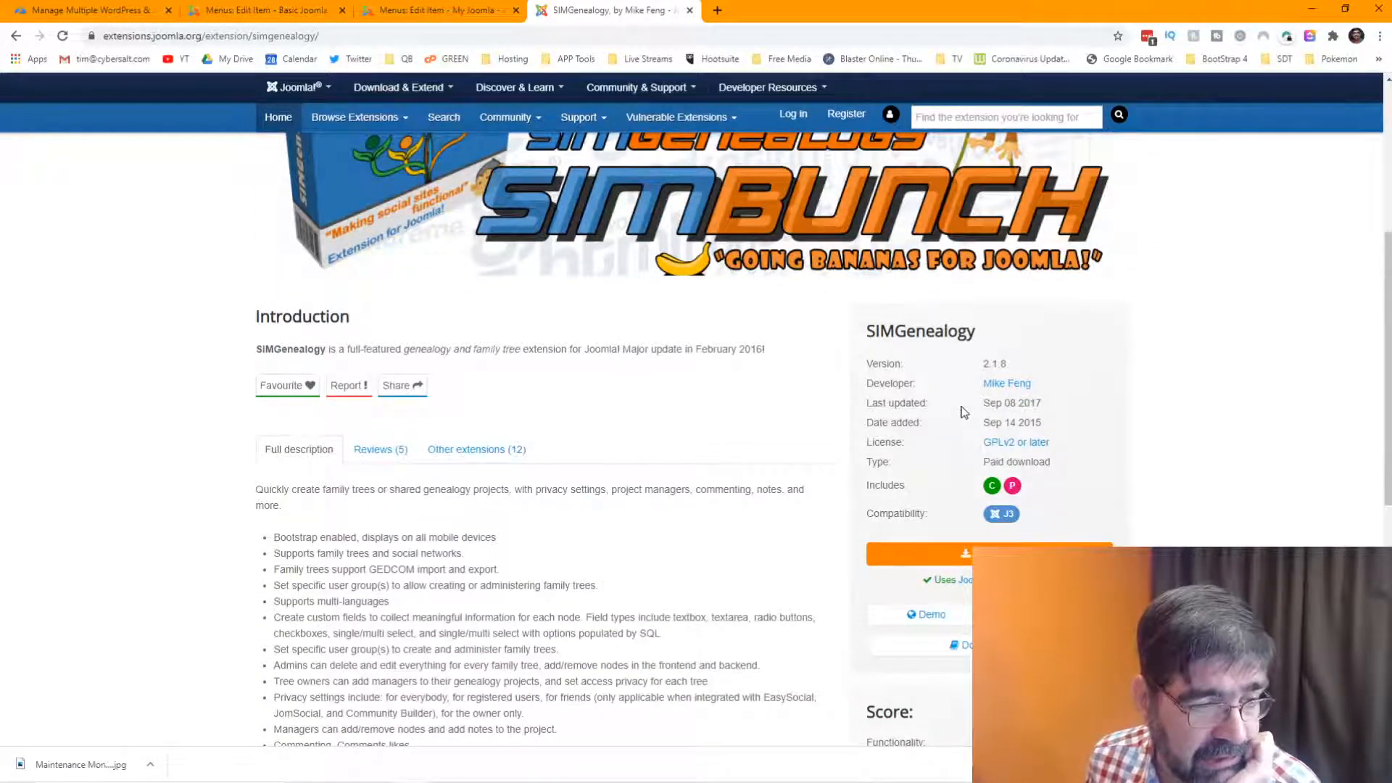
pyautogui.scroll(-3, 964, 412)
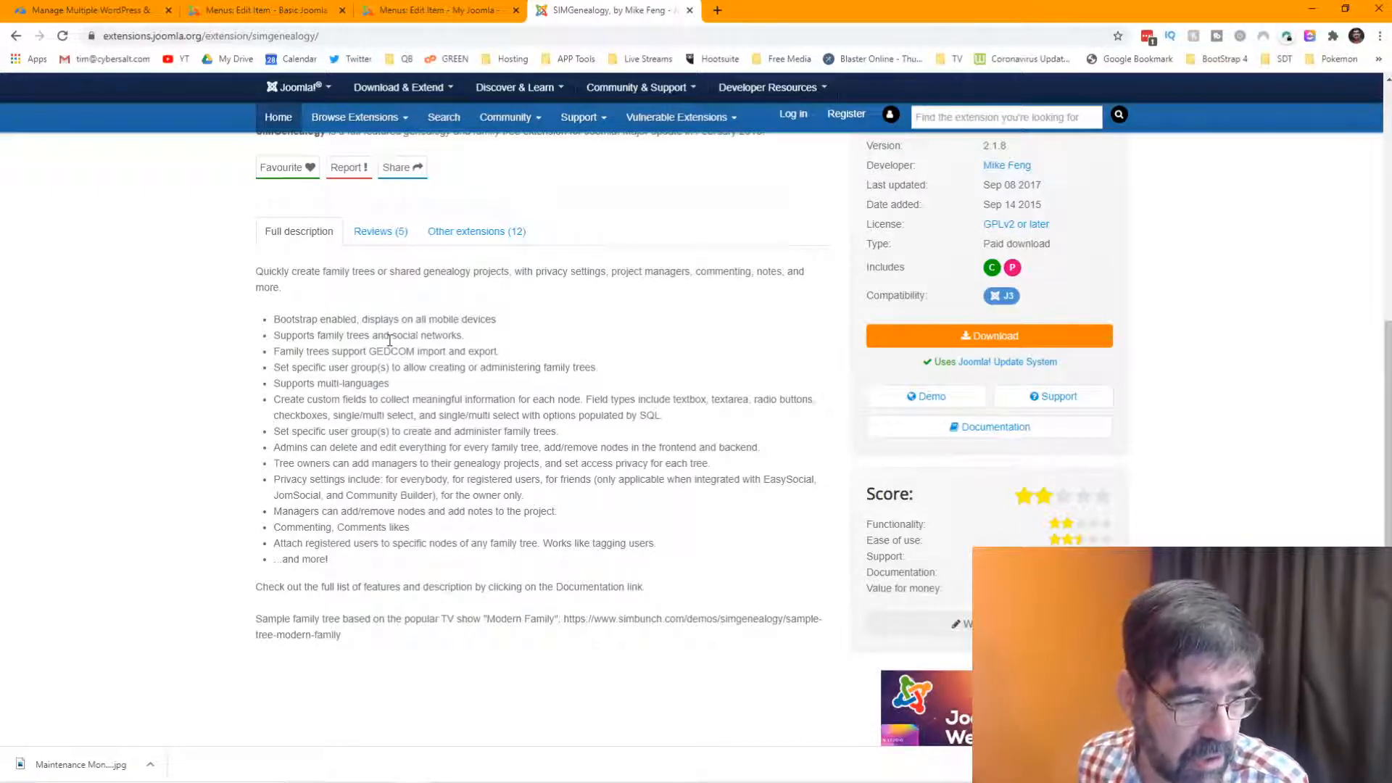
pyautogui.scroll(2, 389, 339)
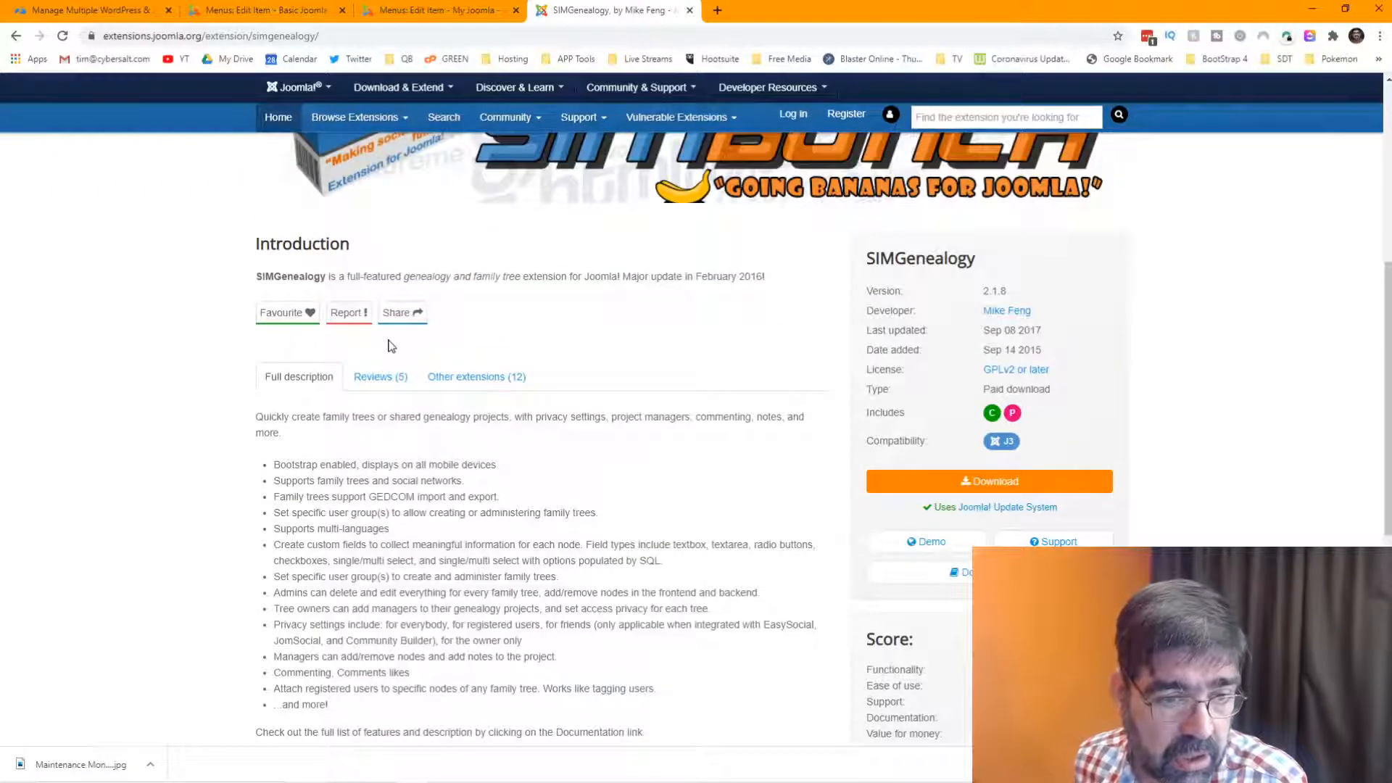
pyautogui.click(979, 490)
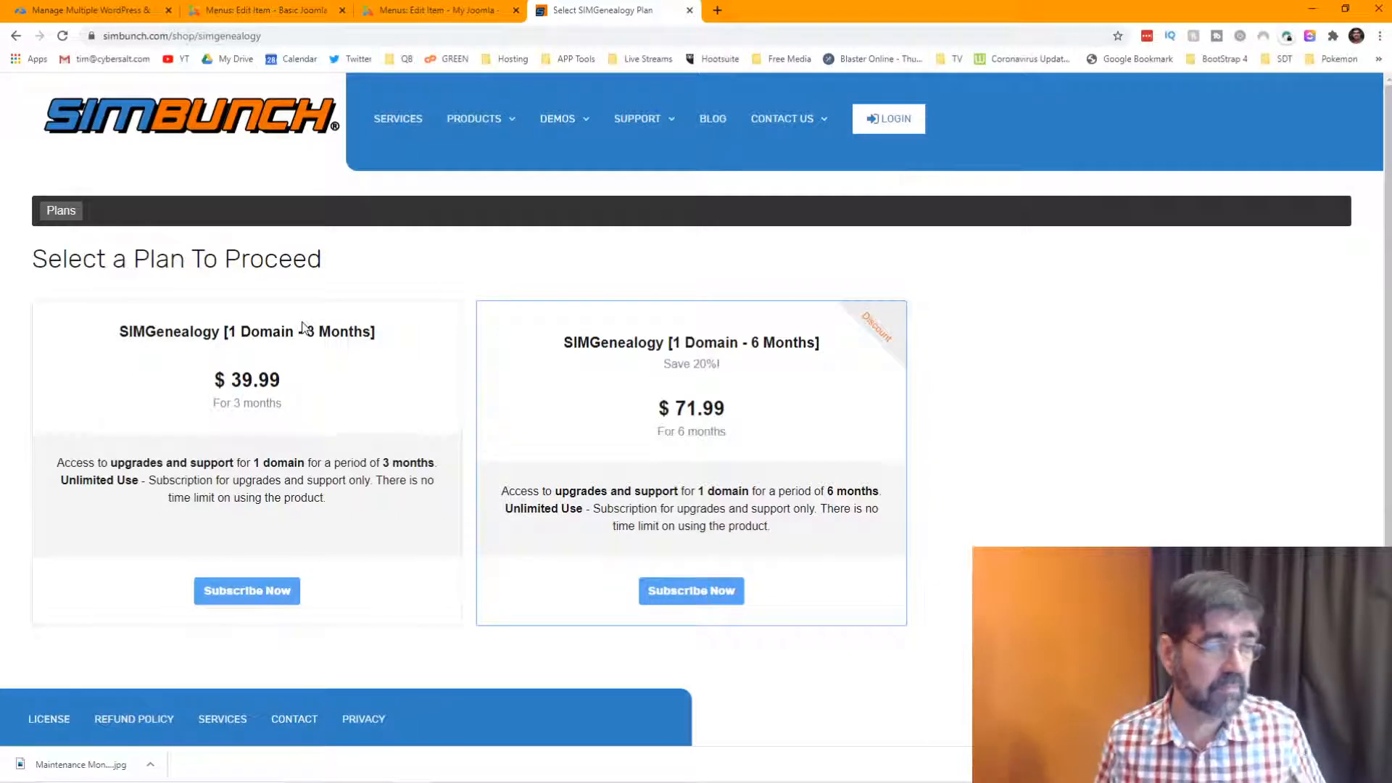
# Open SIMBunch's SIMGenealogy product page from Products, then the SIMGENEALOGY demo from Demos
pyautogui.moveTo(486, 133)
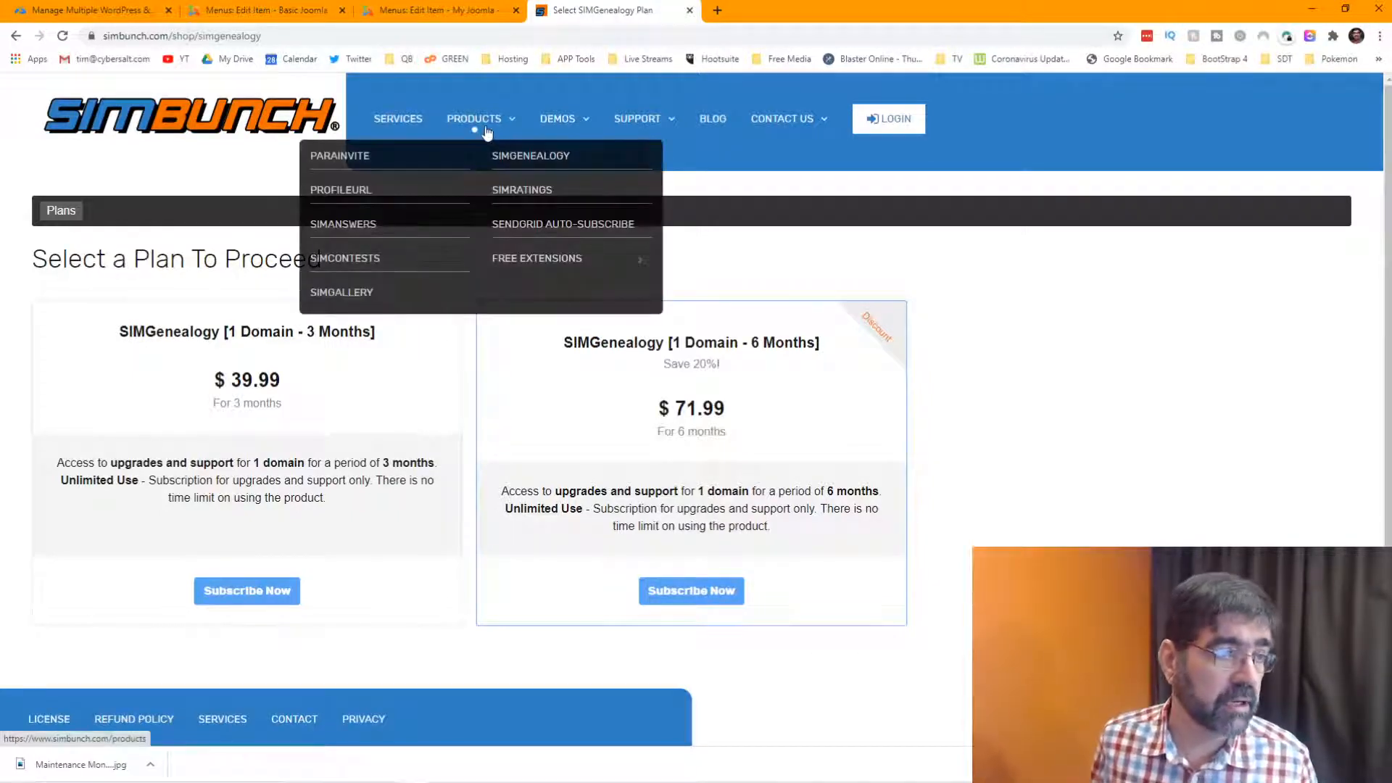
pyautogui.click(521, 161)
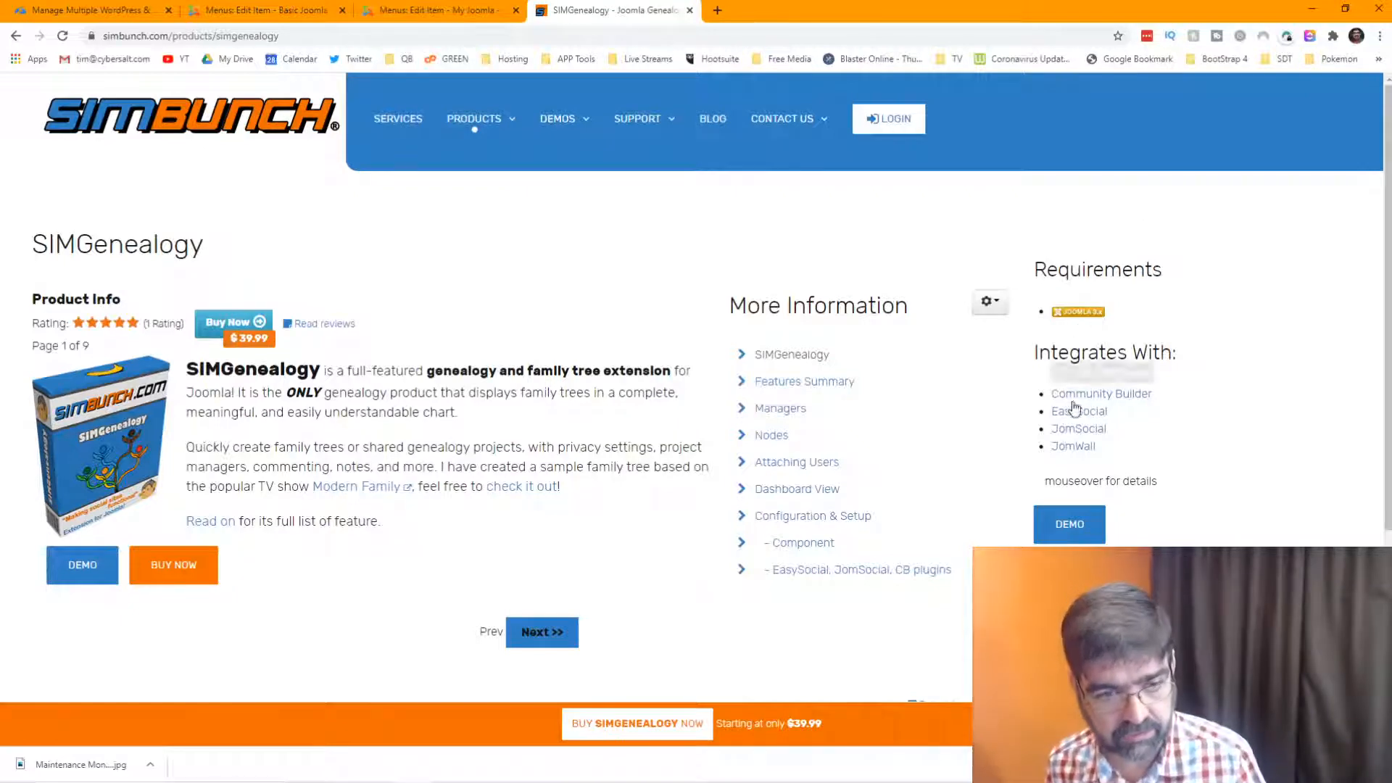
pyautogui.moveTo(1078, 450)
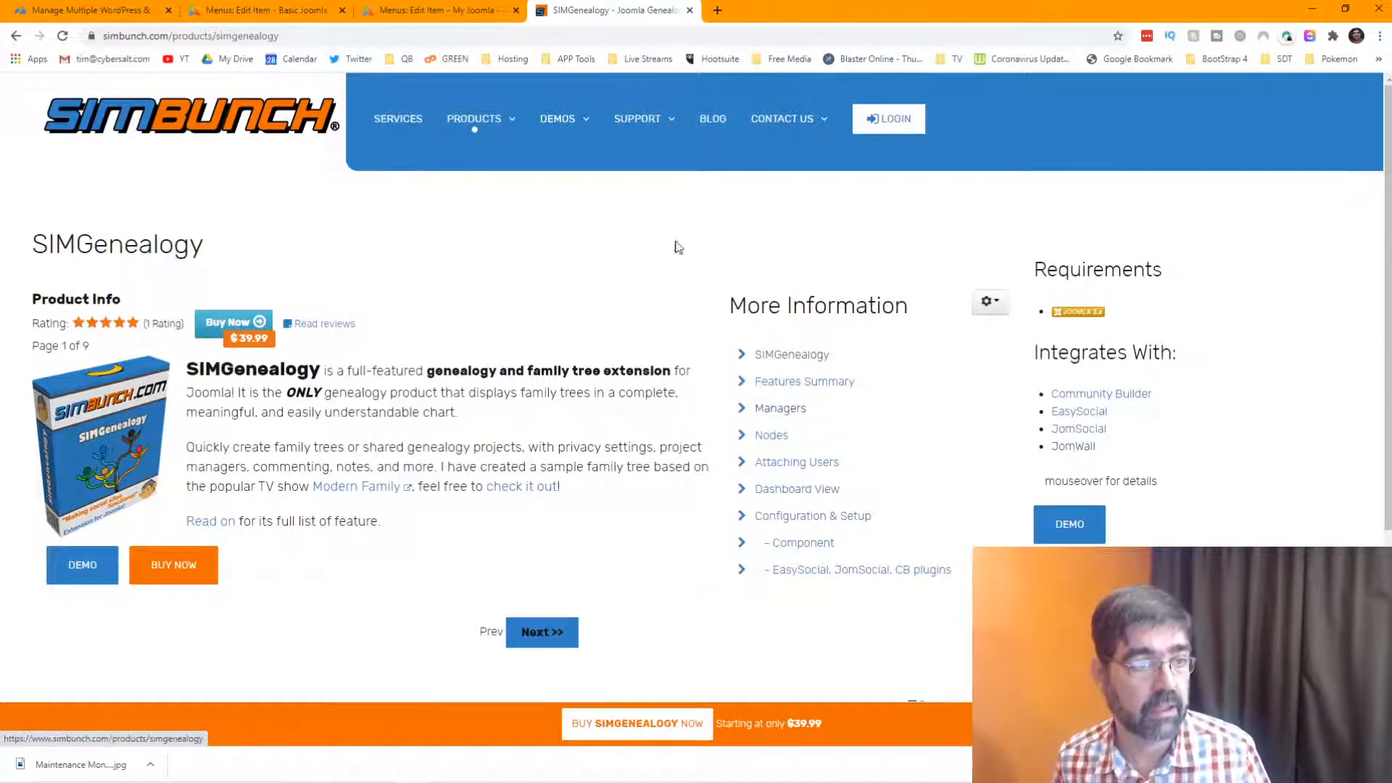
pyautogui.moveTo(571, 127)
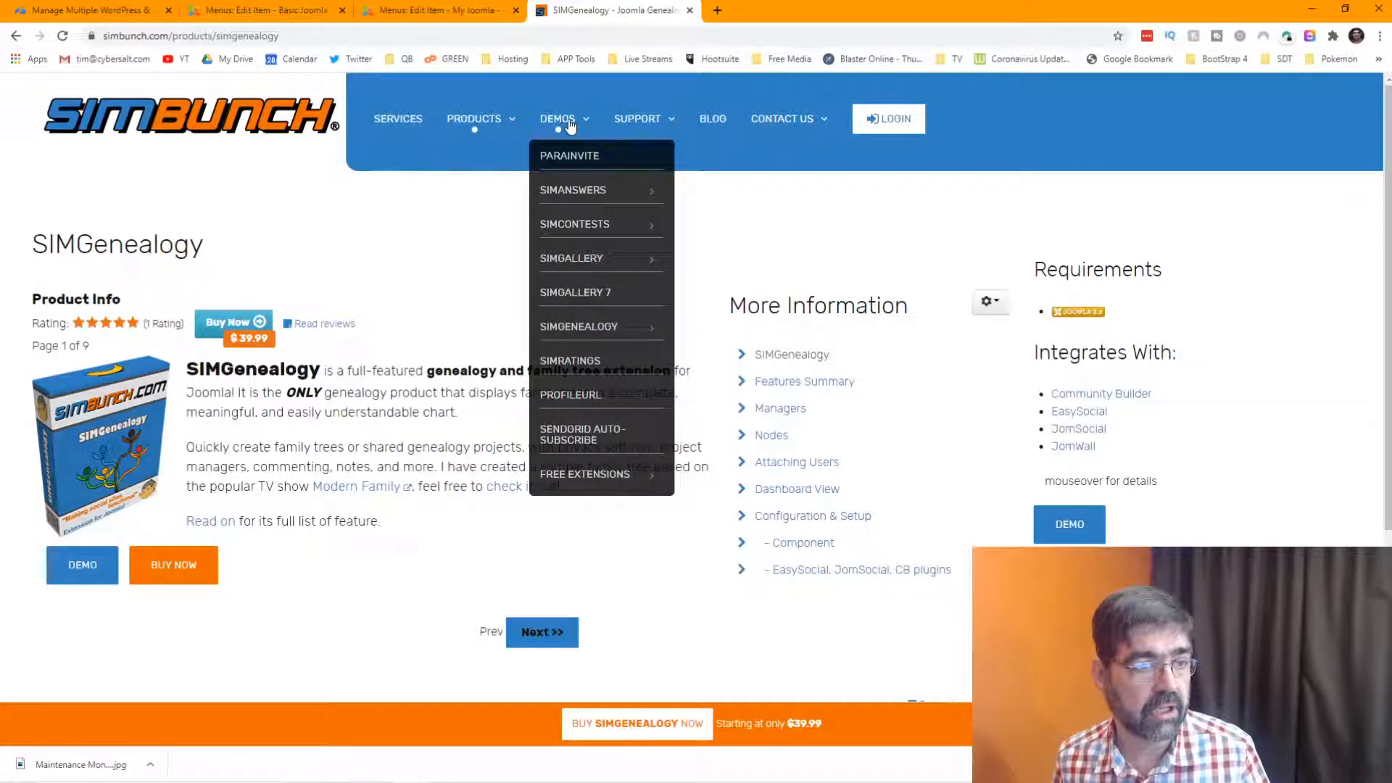
pyautogui.click(593, 330)
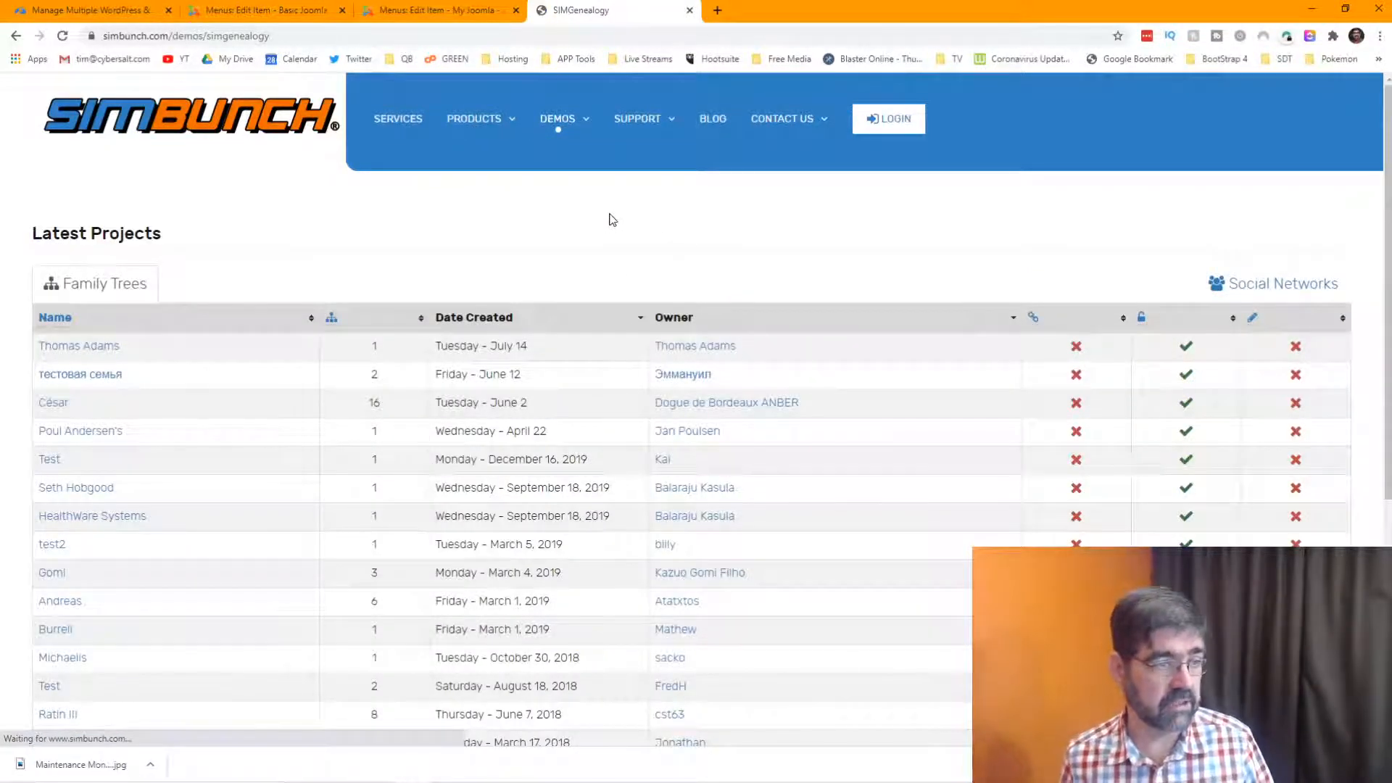
# Open César's family tree and pan the chart to show Zaboomafoo, Anarchy II and their ancestors
pyautogui.click(64, 411)
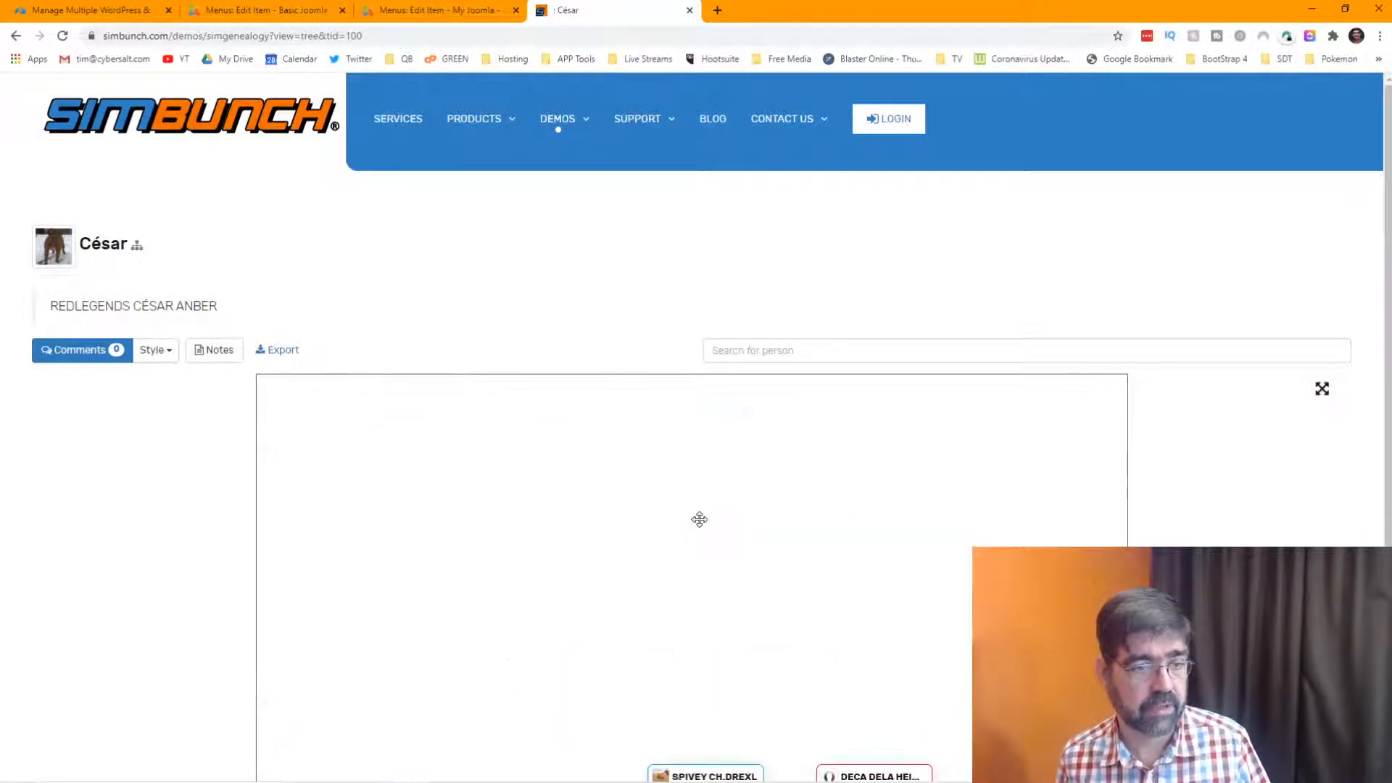
pyautogui.scroll(-3, 1142, 454)
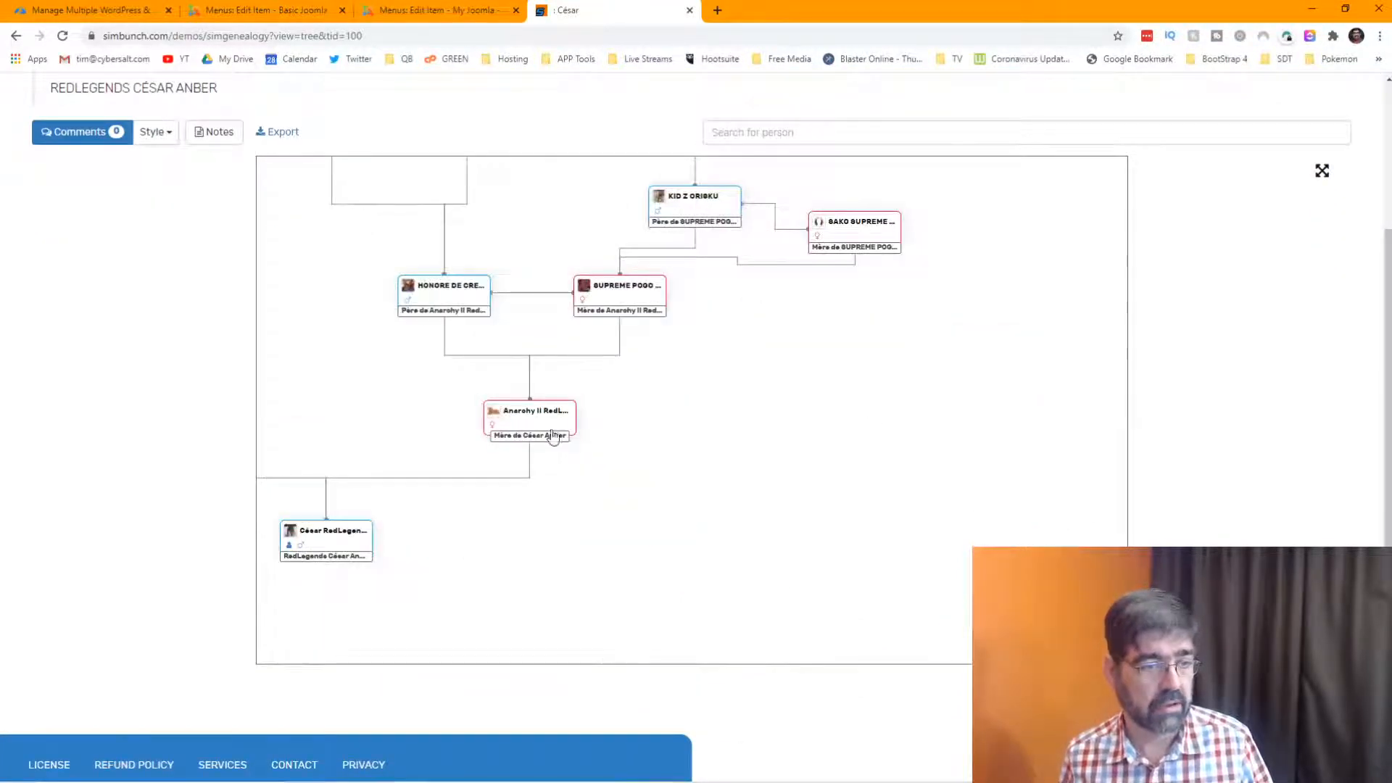
pyautogui.moveTo(446, 421); pyautogui.dragTo(965, 396)
pyautogui.moveTo(483, 410); pyautogui.dragTo(752, 601)
pyautogui.moveTo(394, 348); pyautogui.dragTo(302, 304)
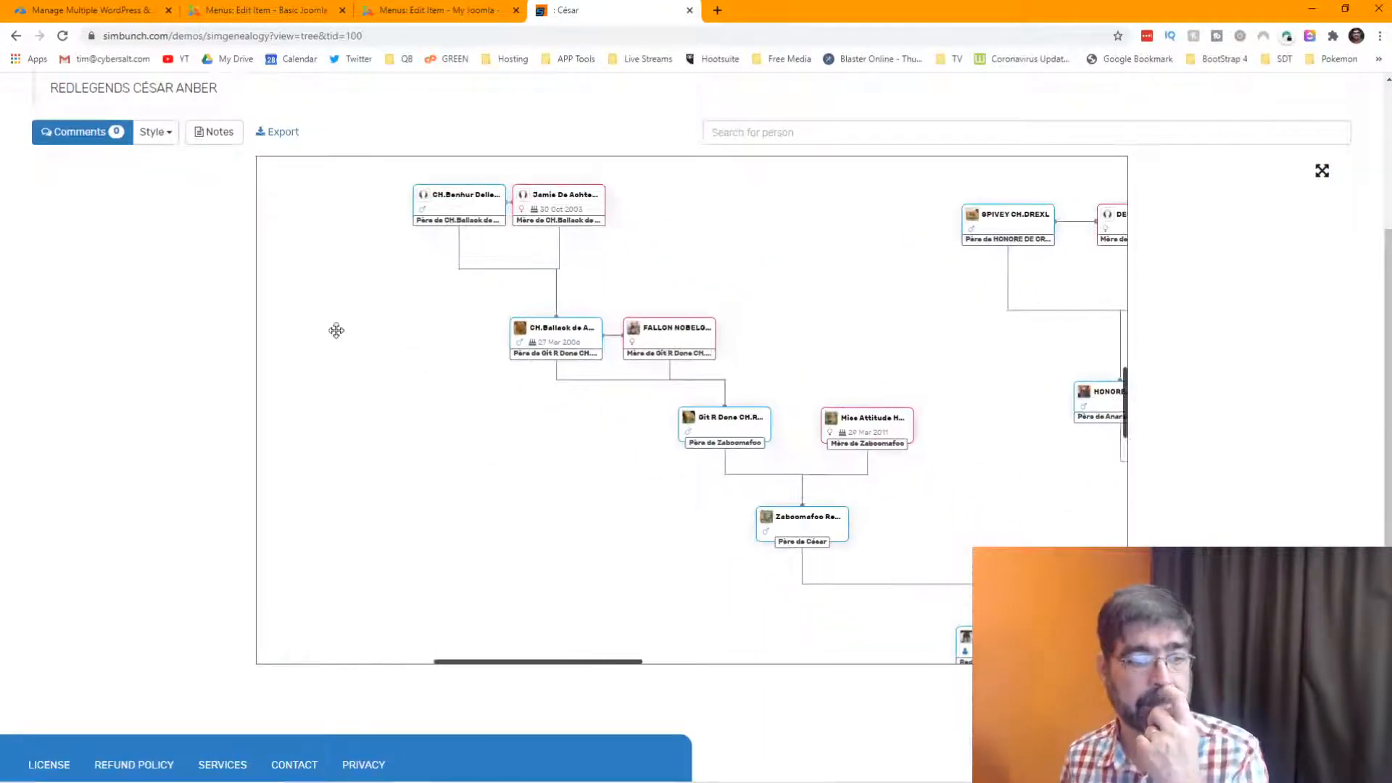
pyautogui.moveTo(967, 493); pyautogui.dragTo(672, 329)
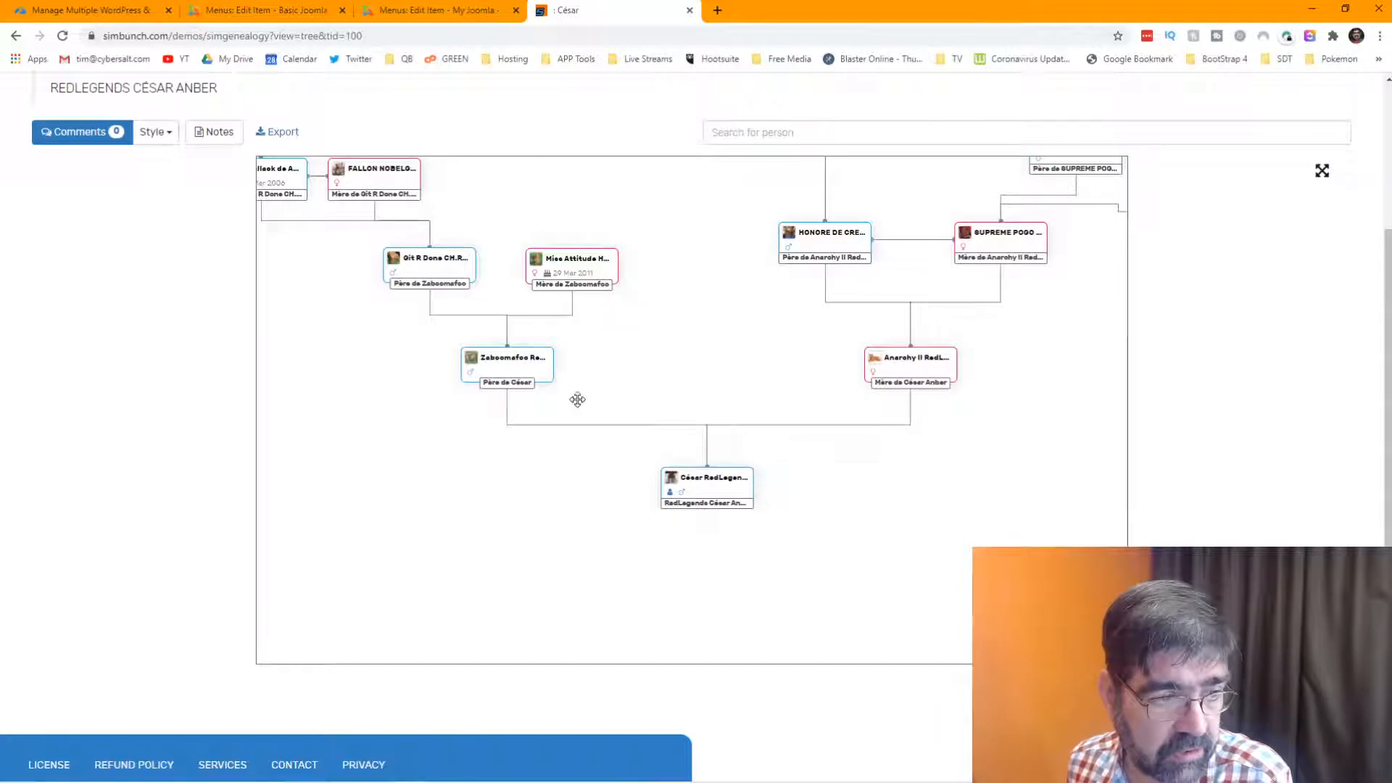
pyautogui.moveTo(673, 371); pyautogui.dragTo(743, 486)
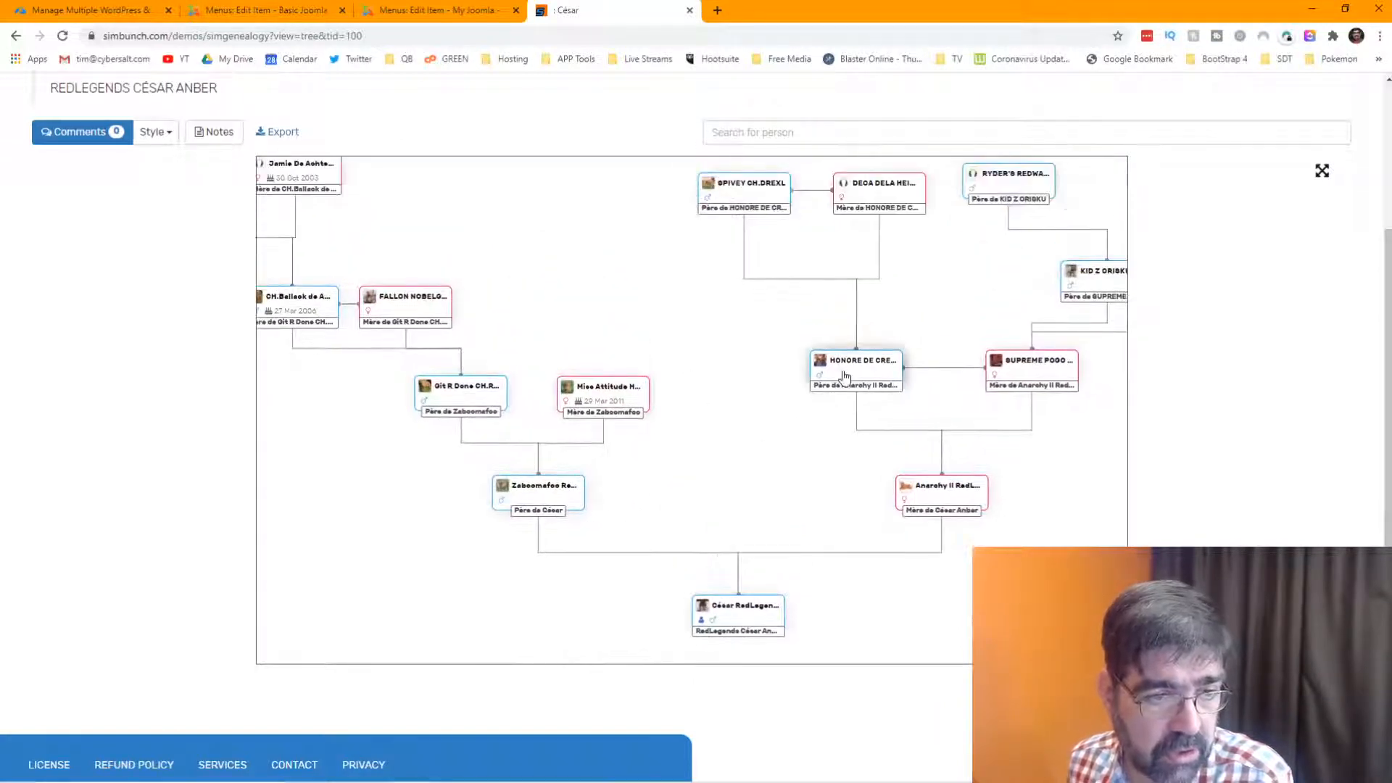